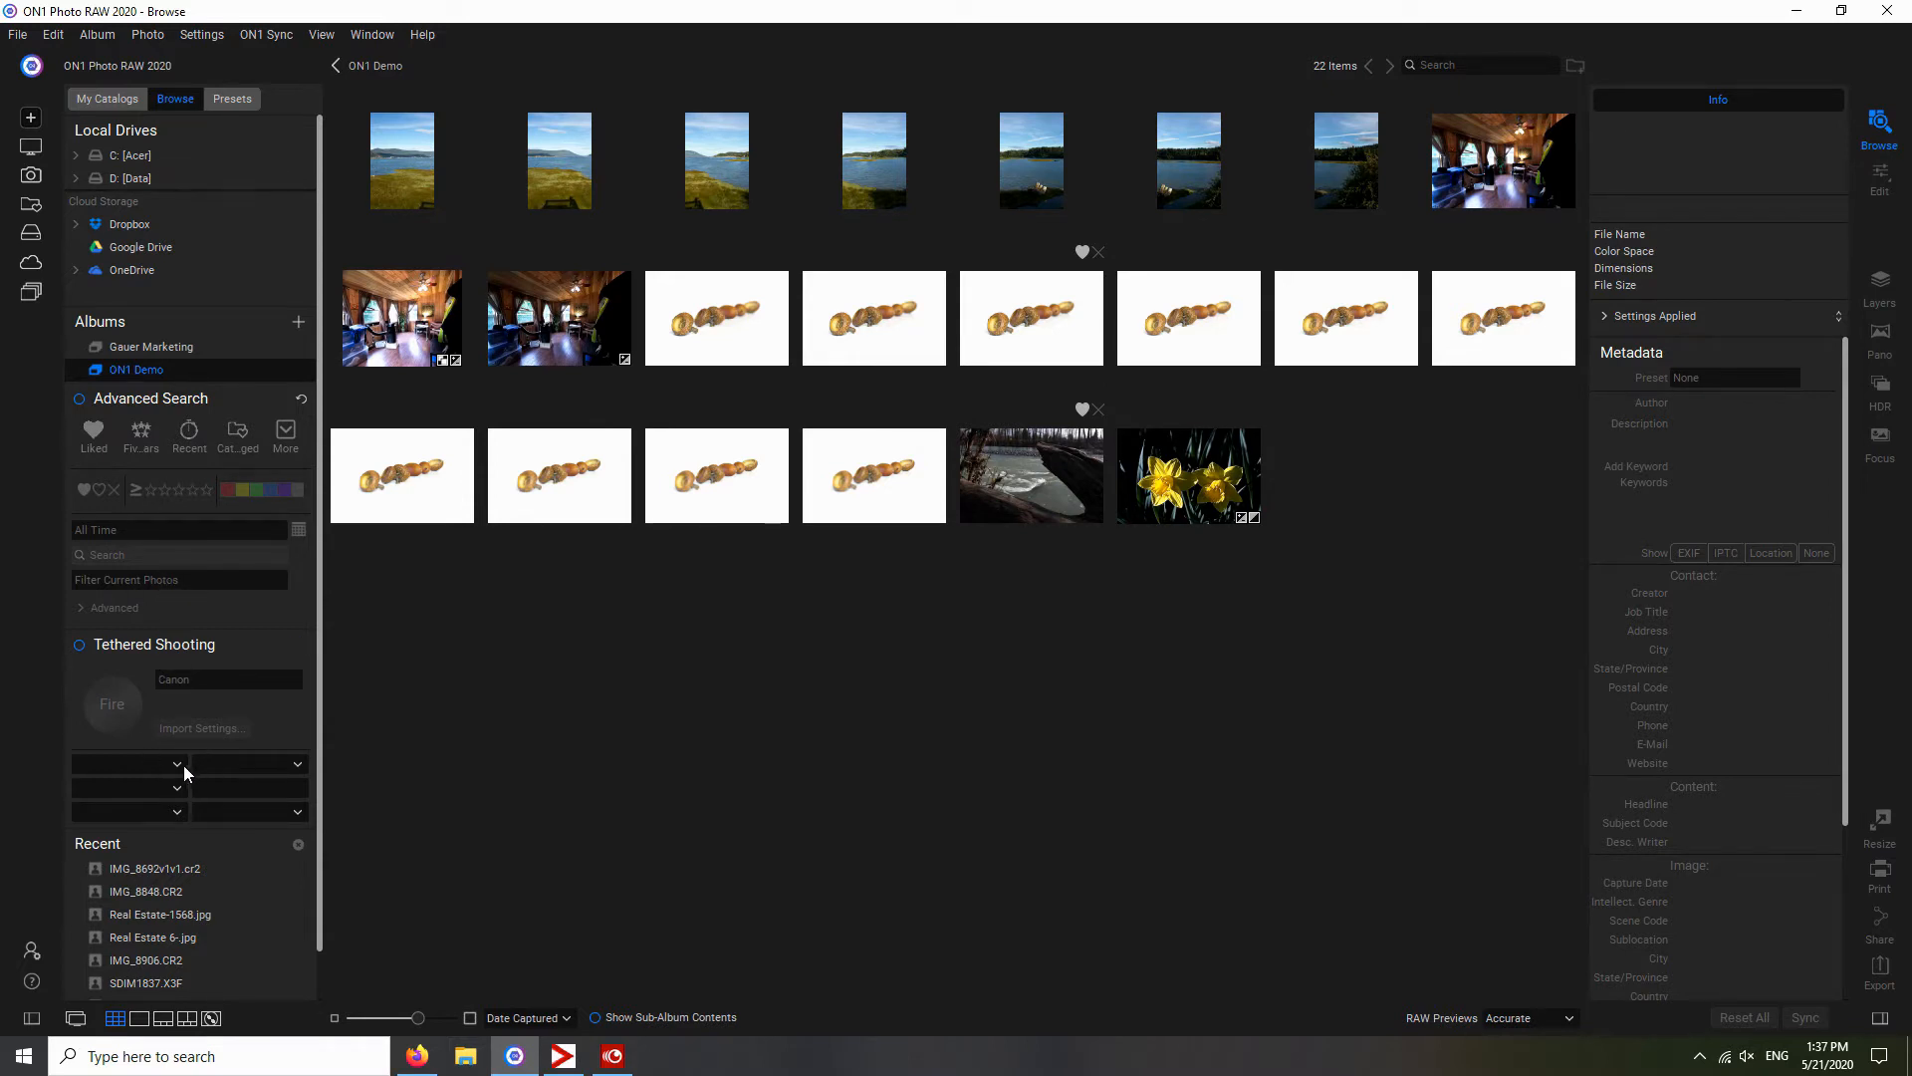
- Hide and restore the Browse sidebar, and view the General preferences without changing them
scroll(128, 738, "down", 1)
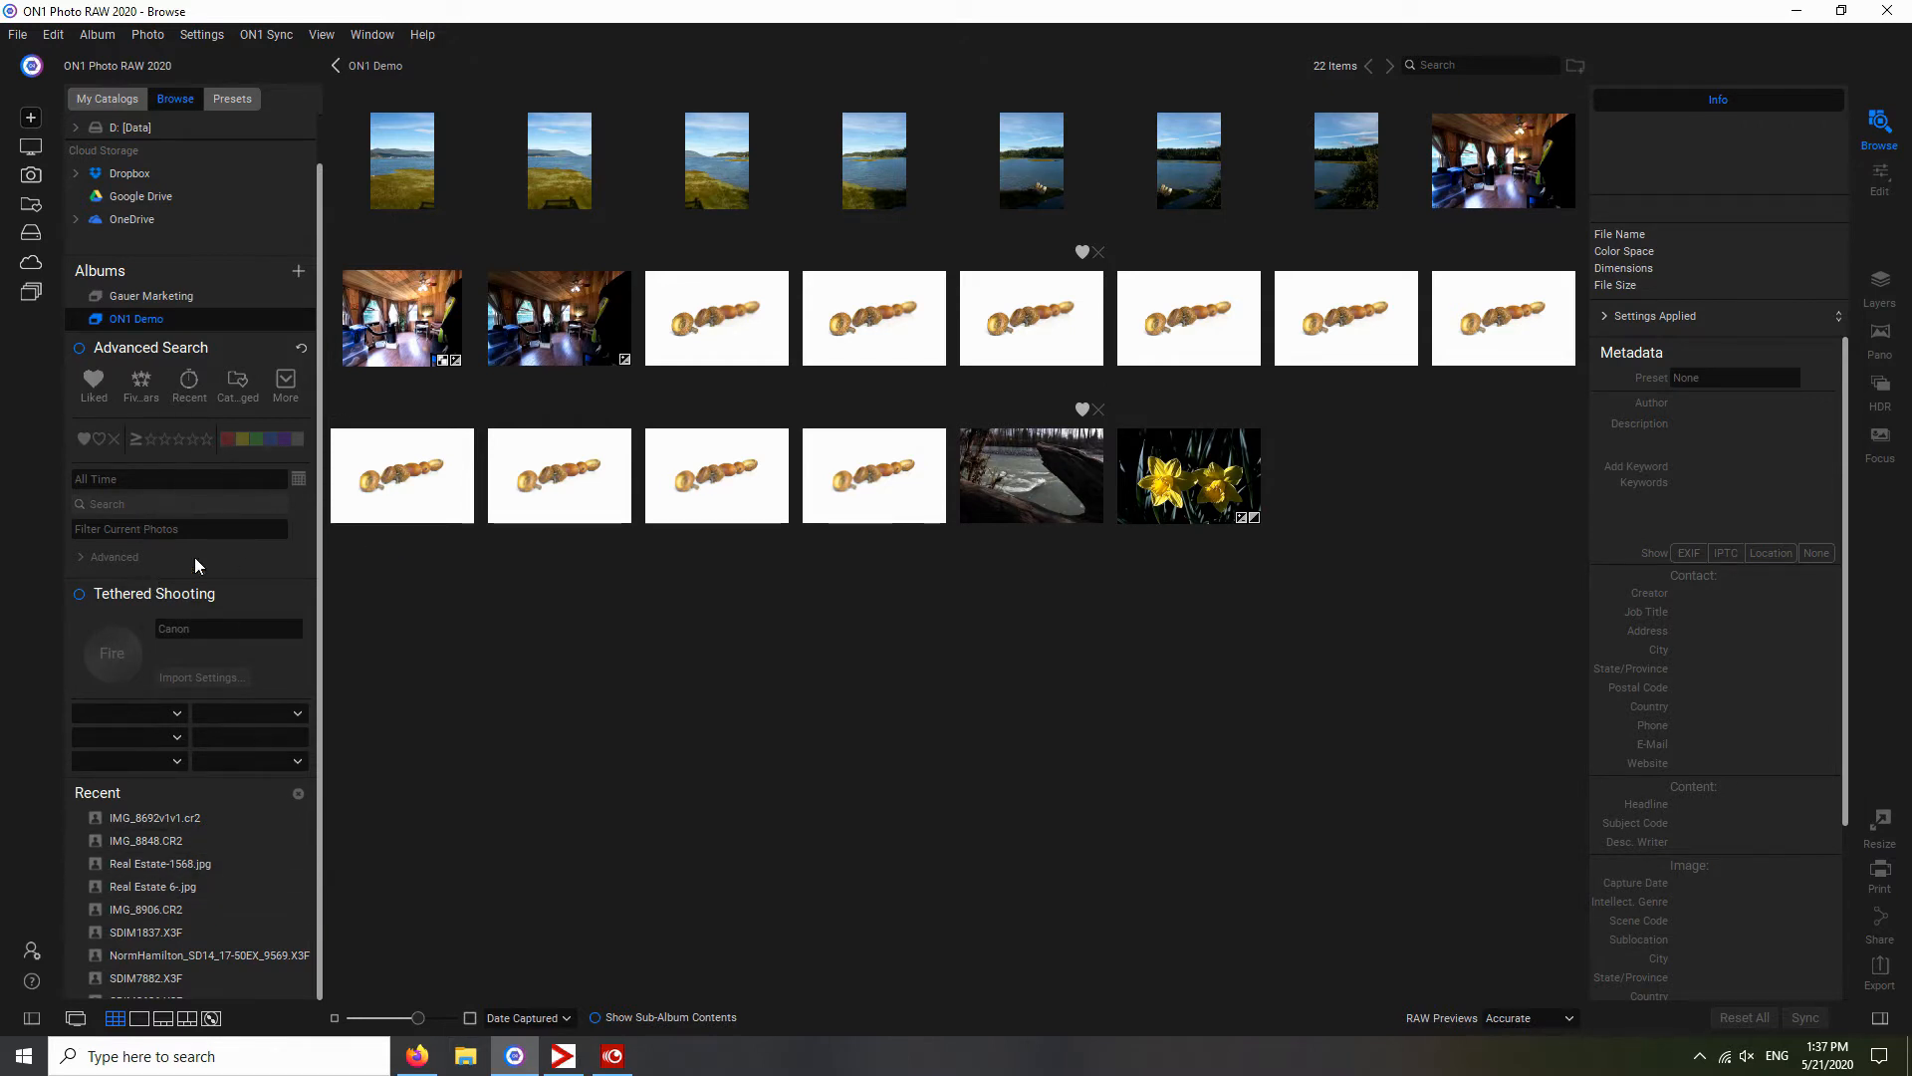
left_click(31, 1018)
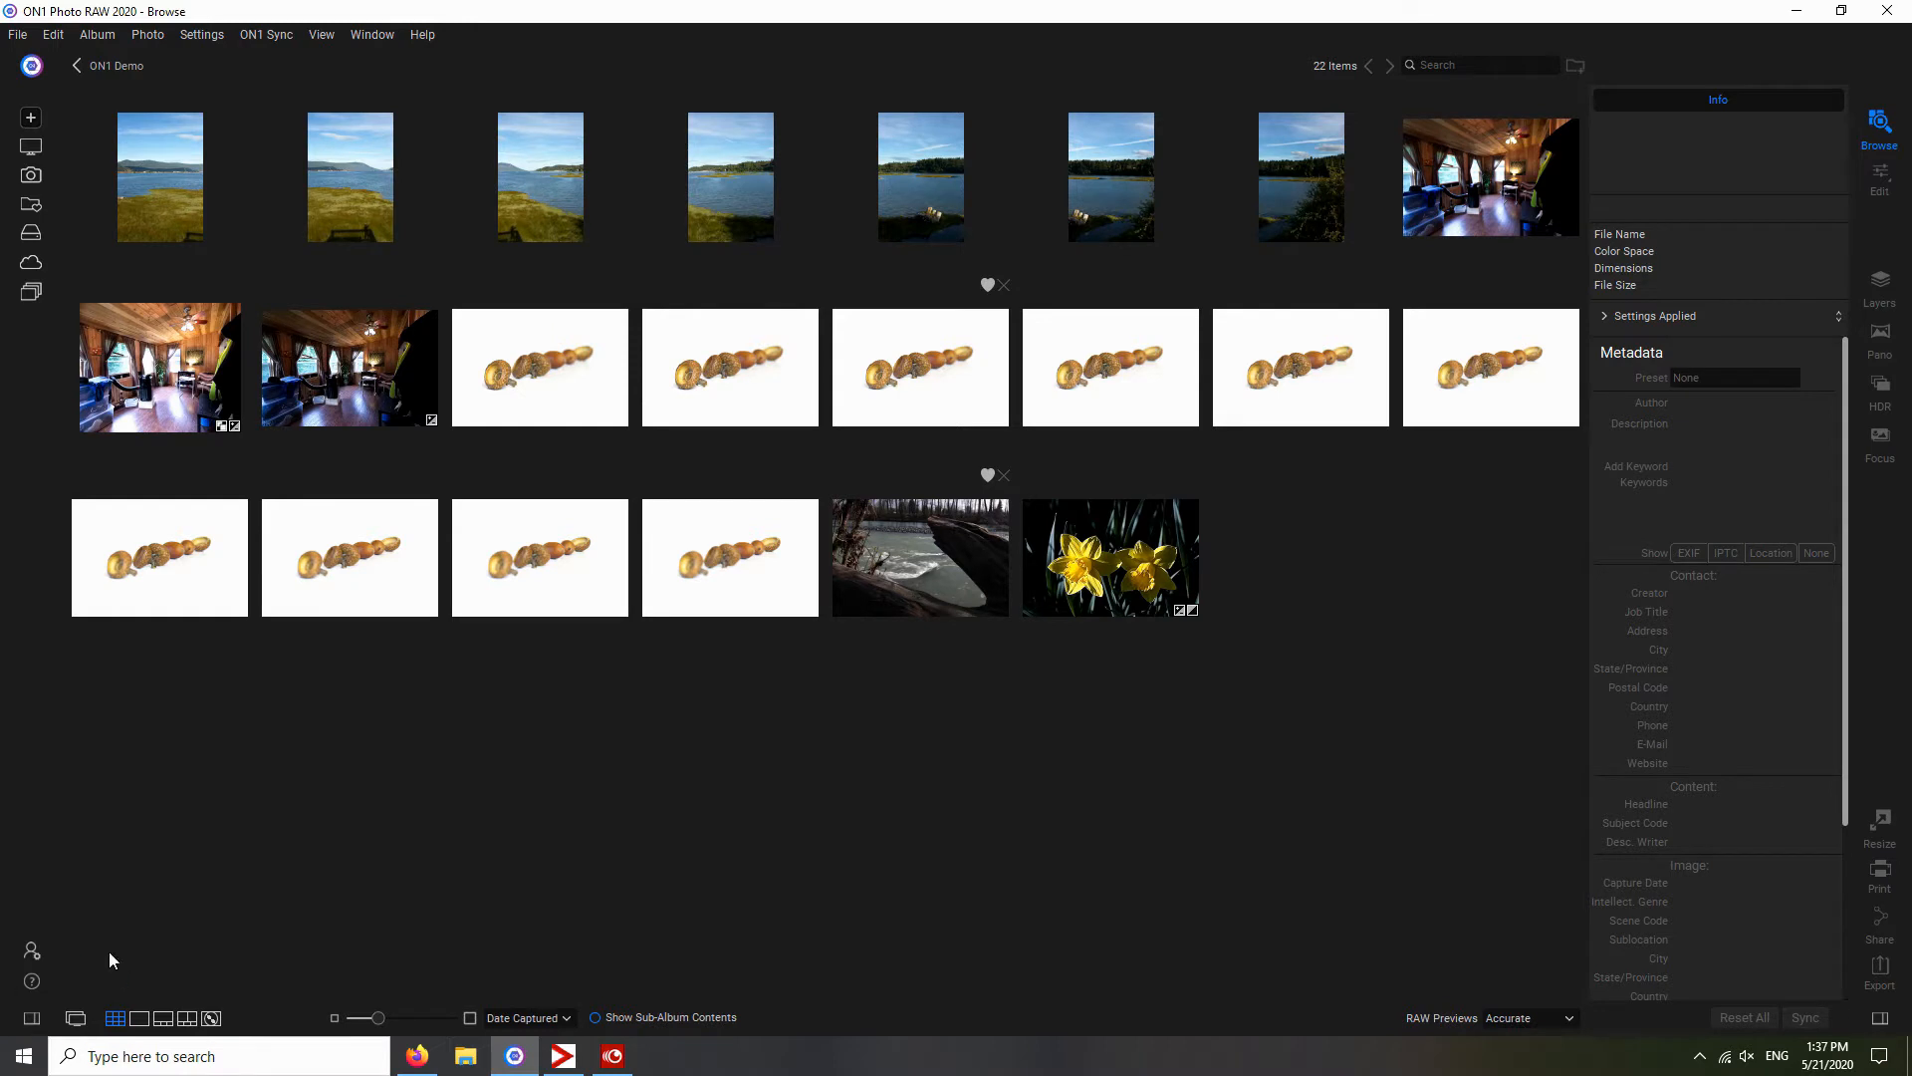
left_click(32, 1018)
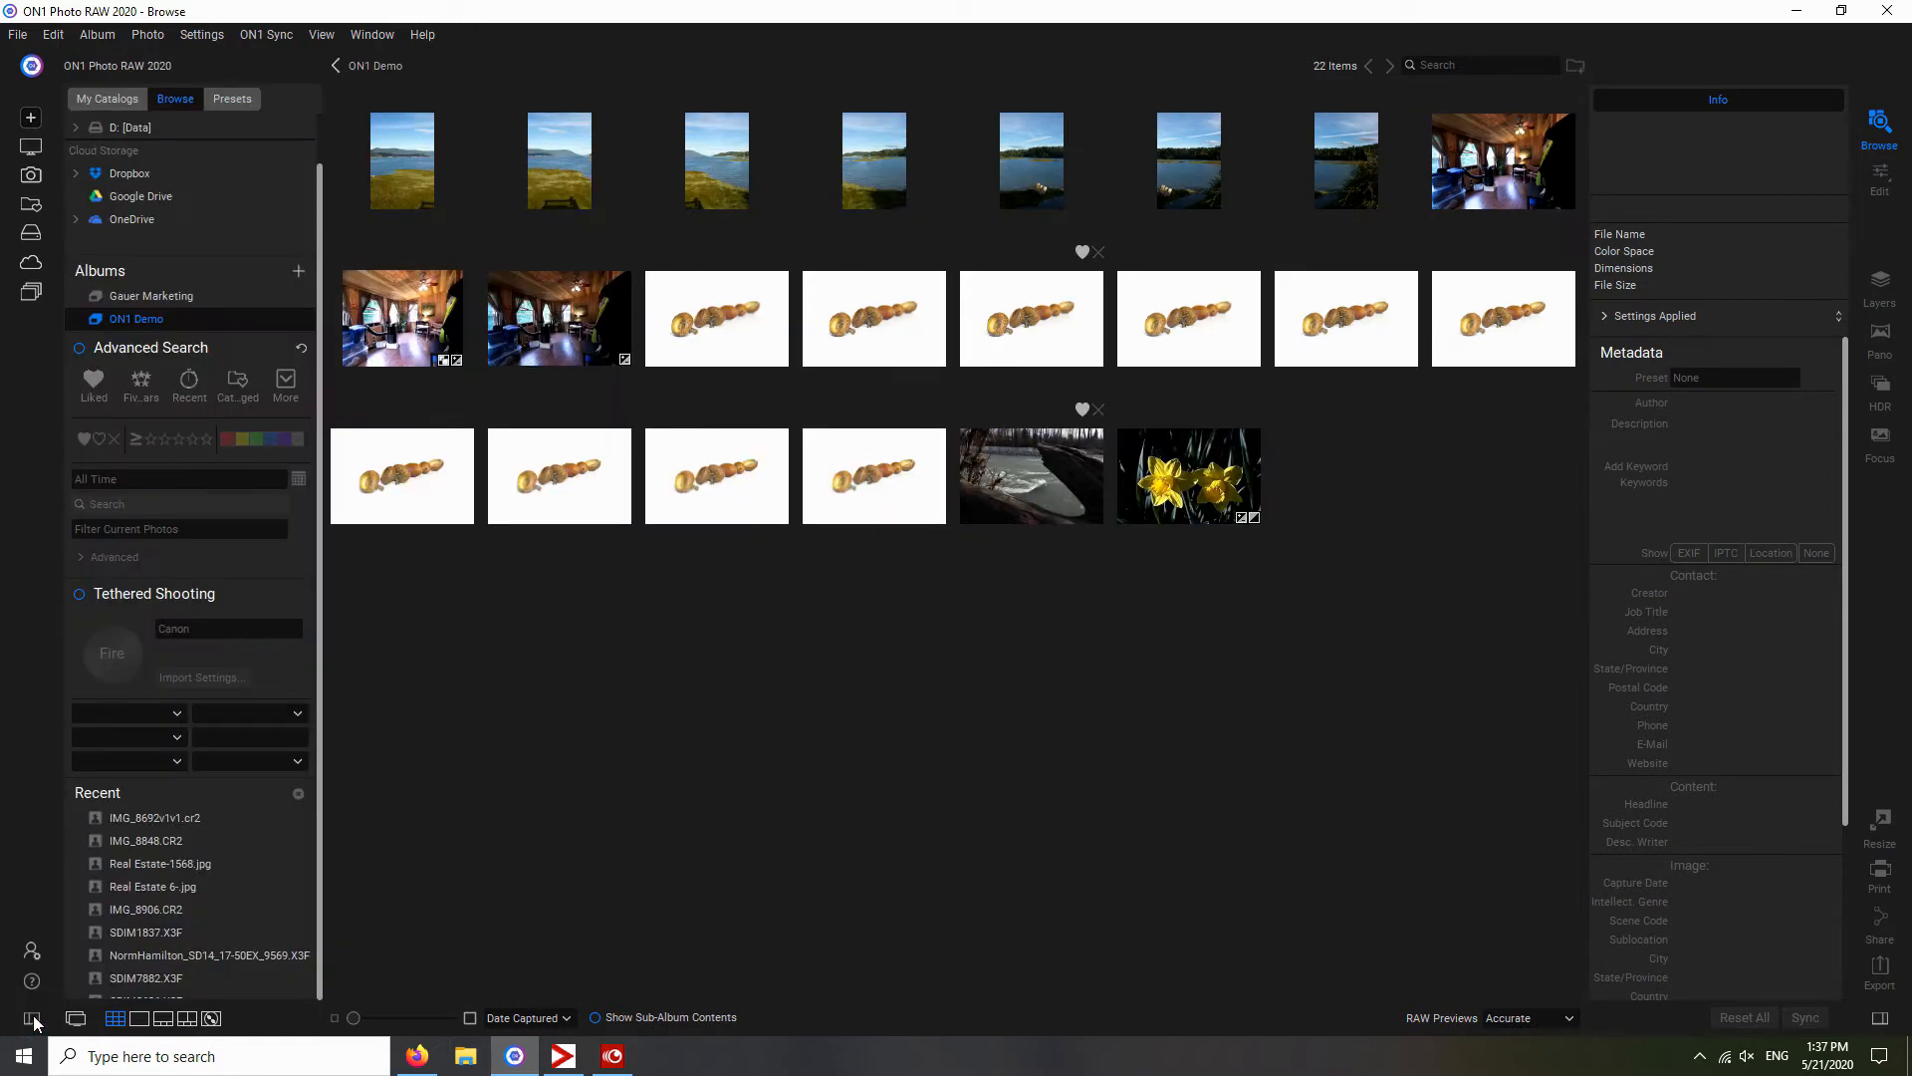
left_click(31, 956)
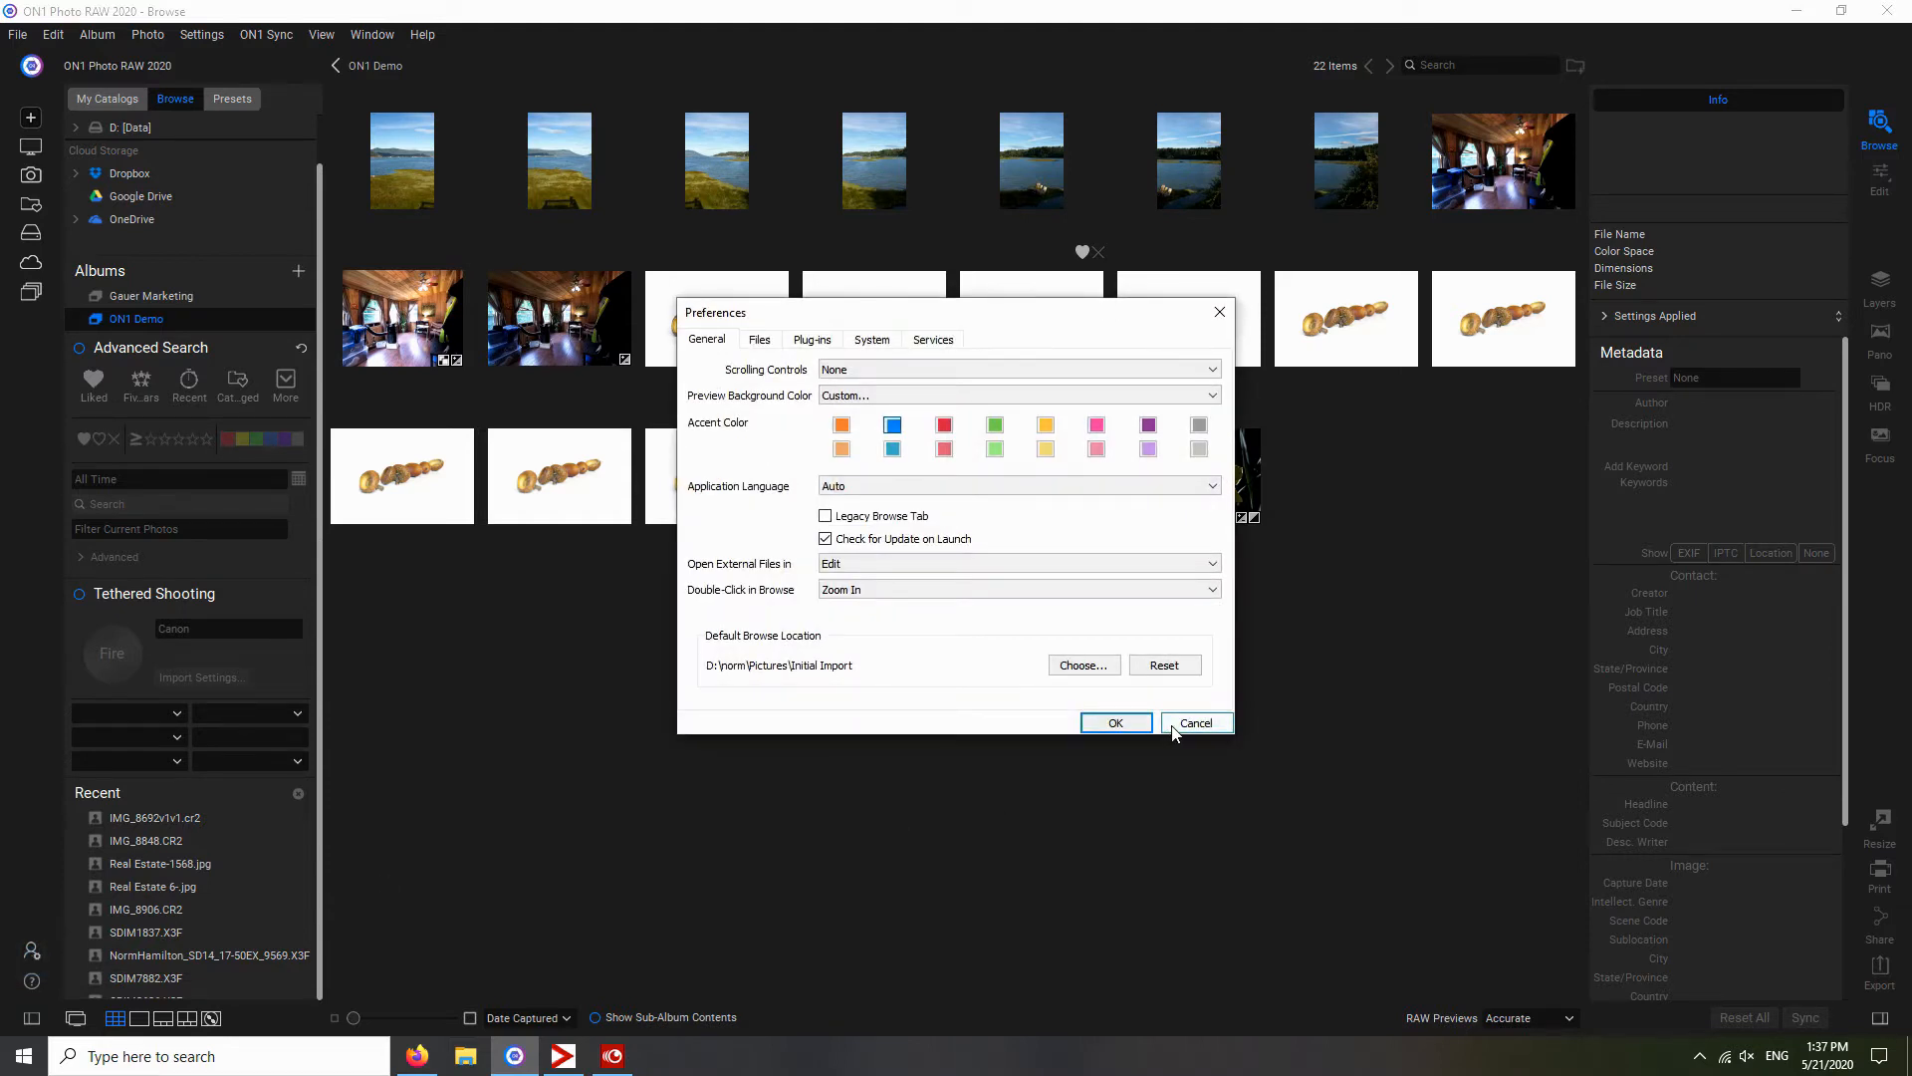
left_click(1173, 727)
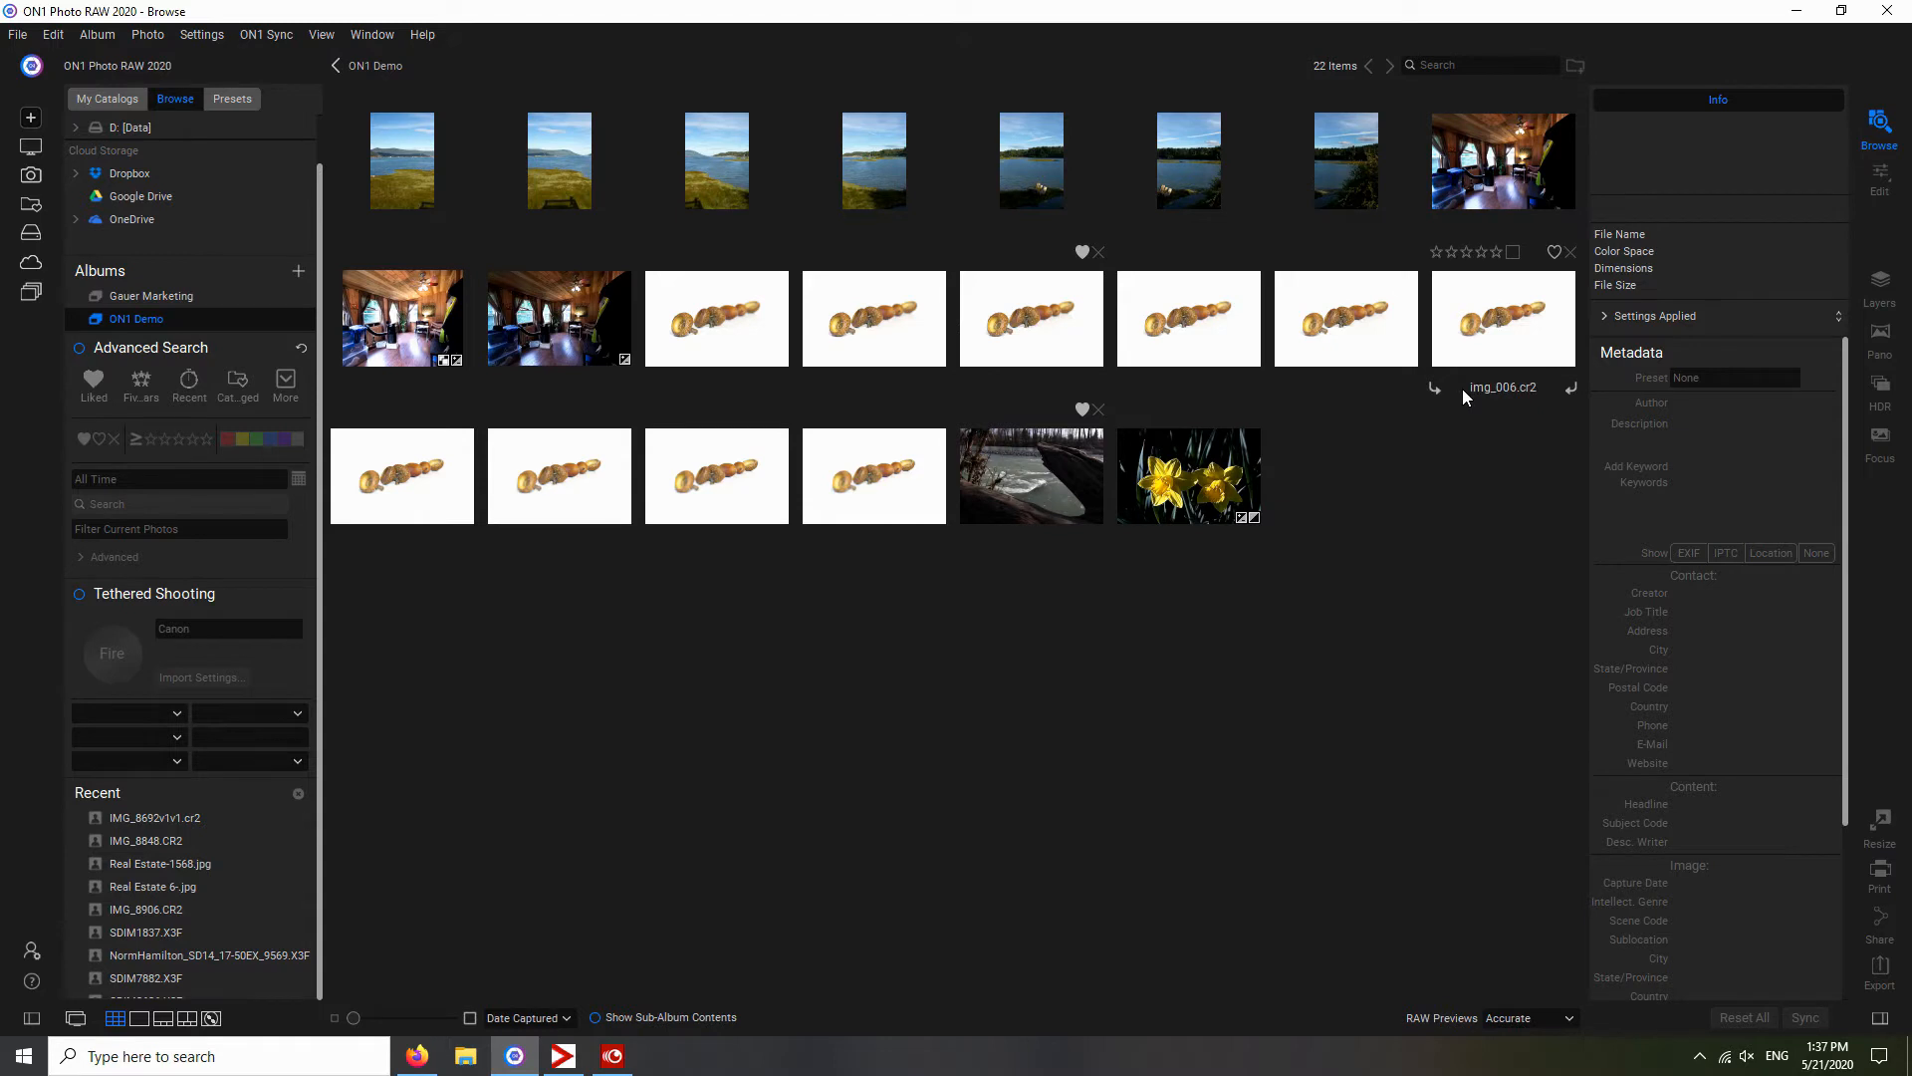
- Apply the 2020 Copyright metadata preset to img_003.cr2 and clear the selection
left_click(1050, 336)
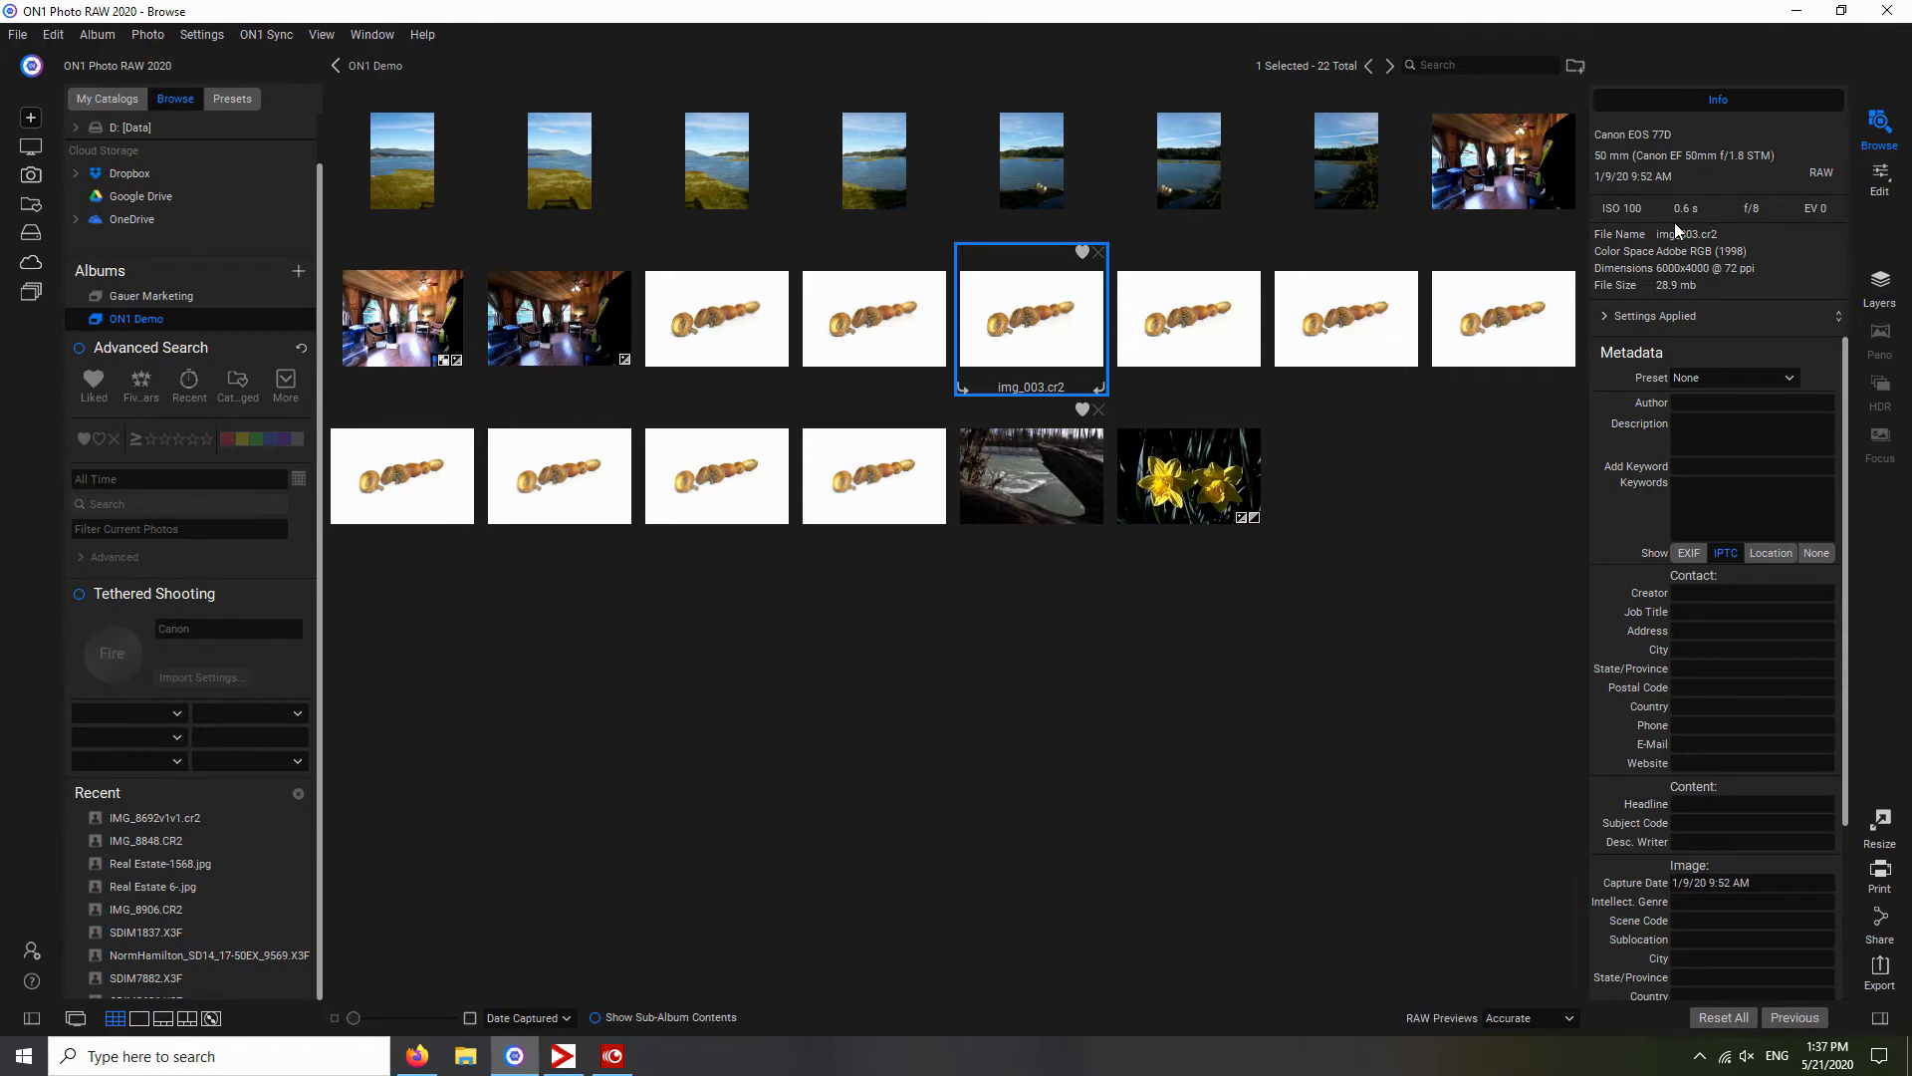
left_click(1683, 468)
left_click(1790, 378)
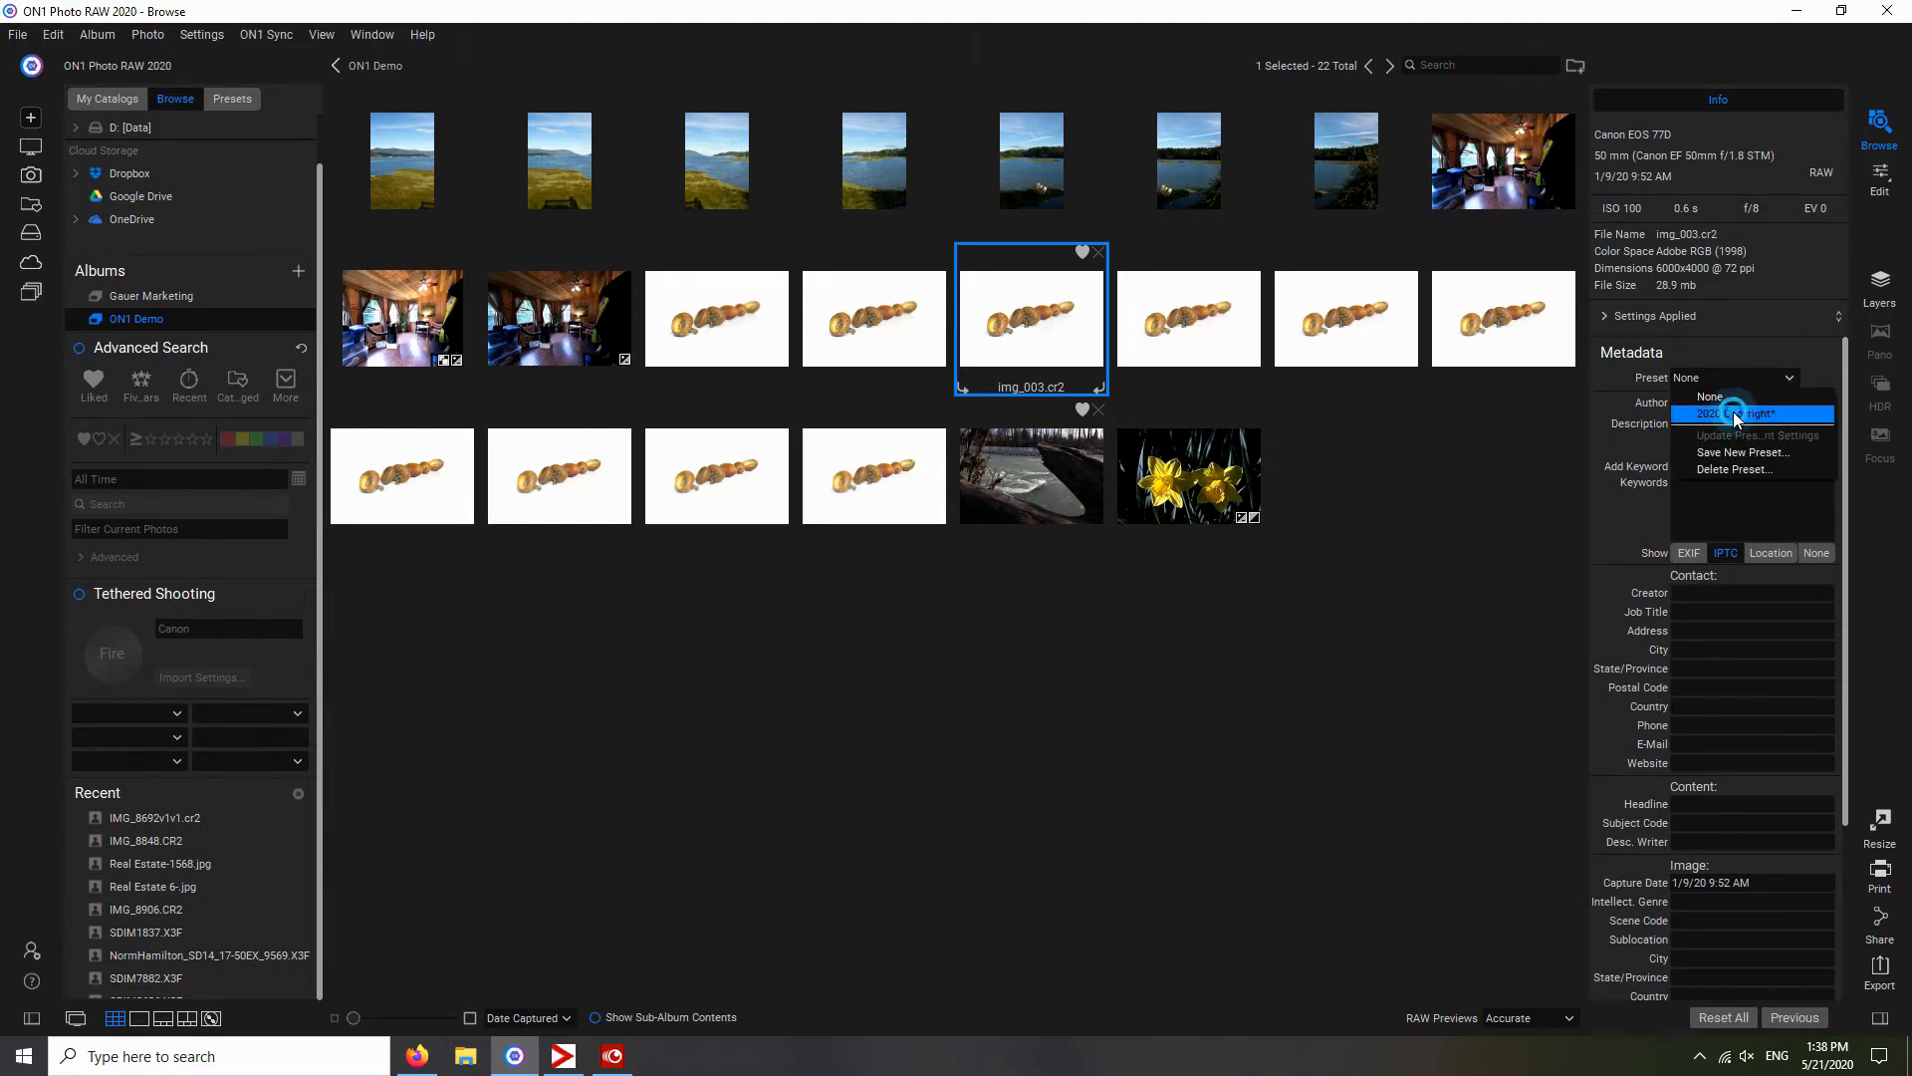
left_click(1741, 413)
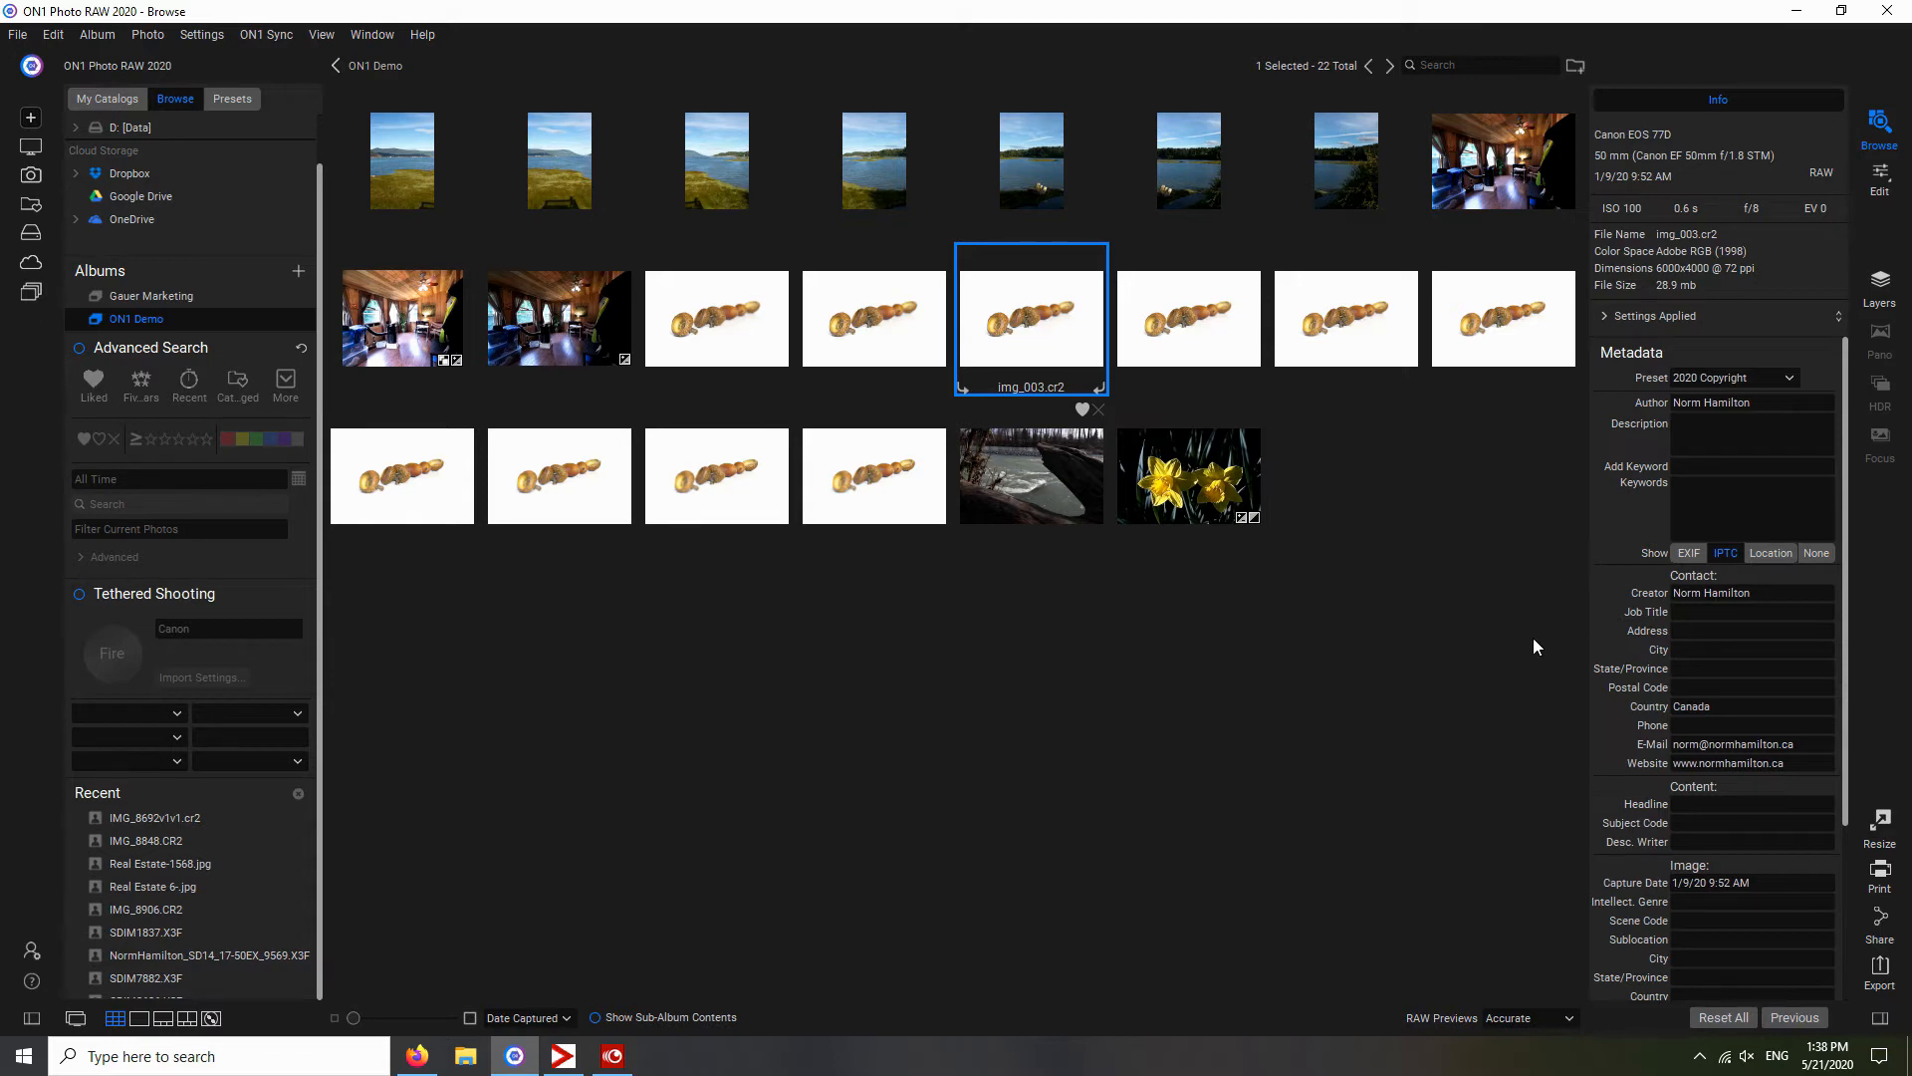
left_click(1110, 654)
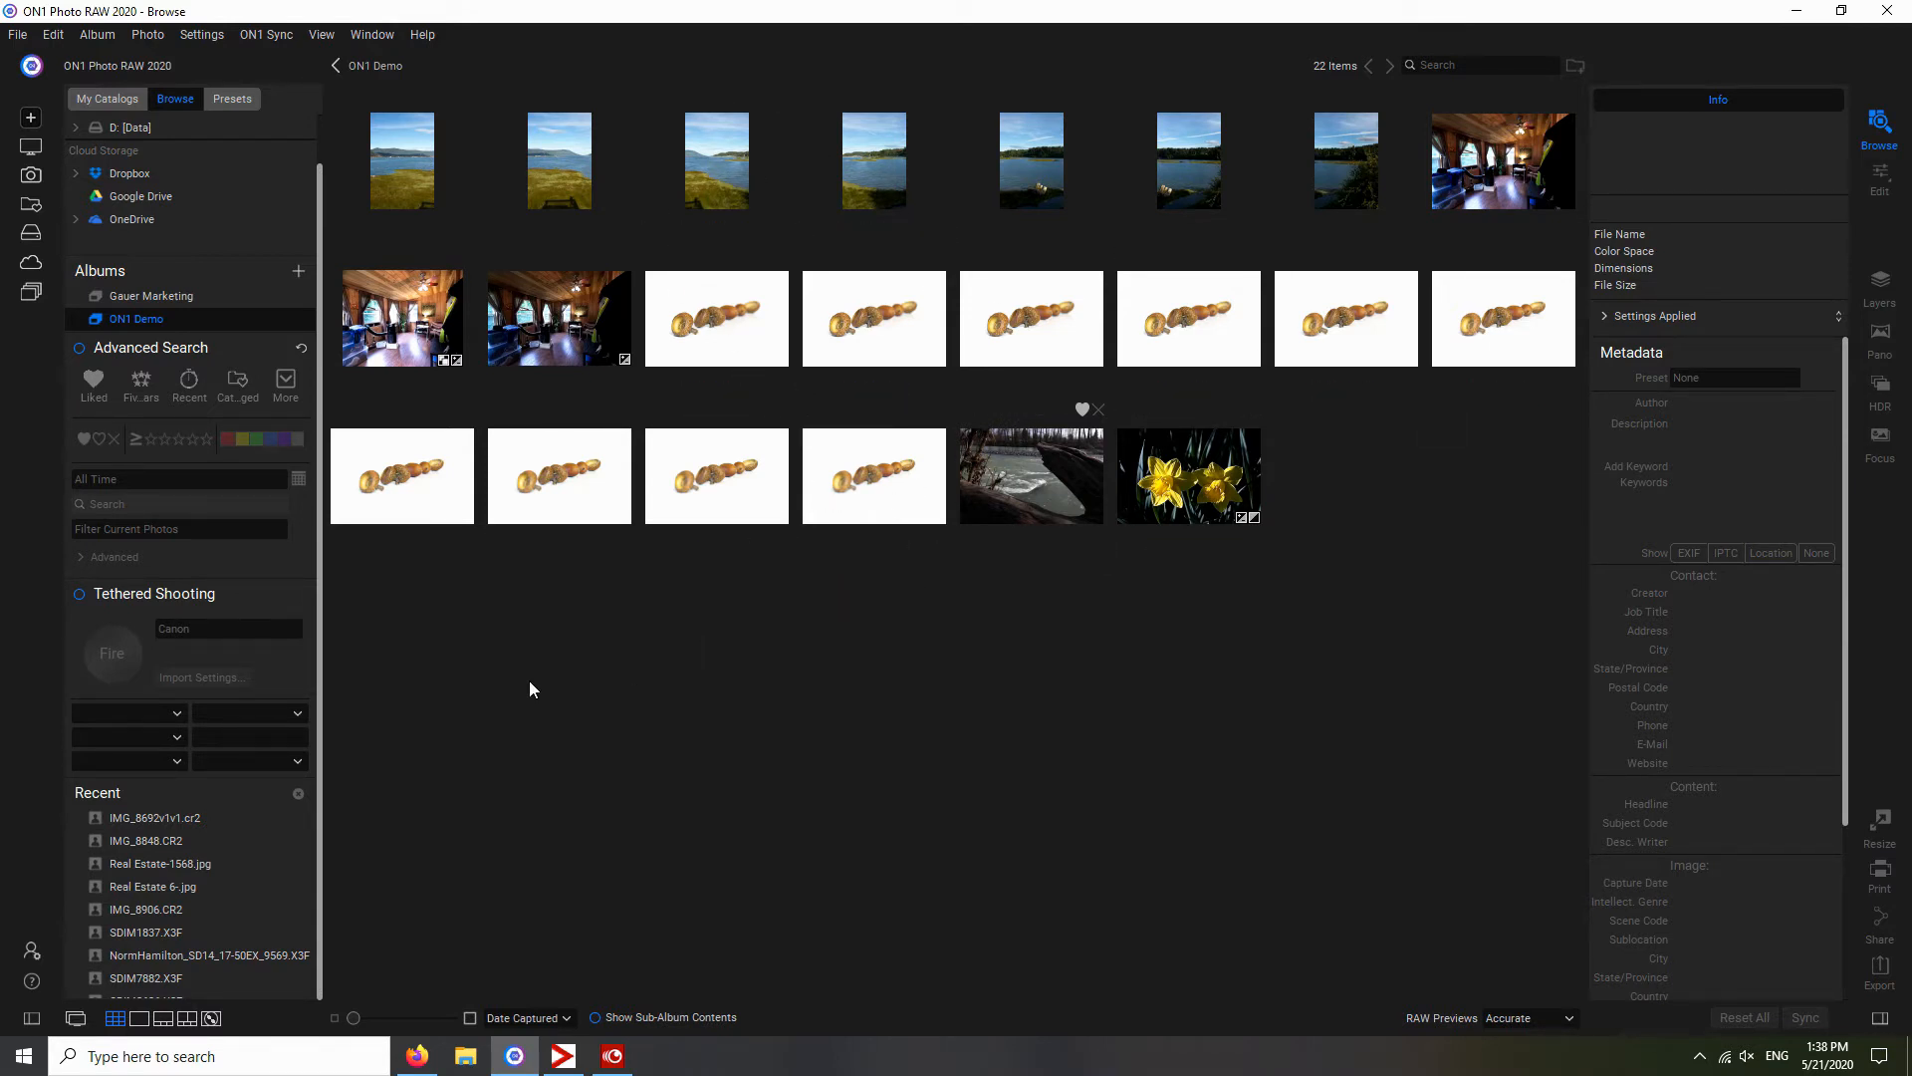
- Sort the ON1 Demo album's photos by Date Captured
left_click(566, 1019)
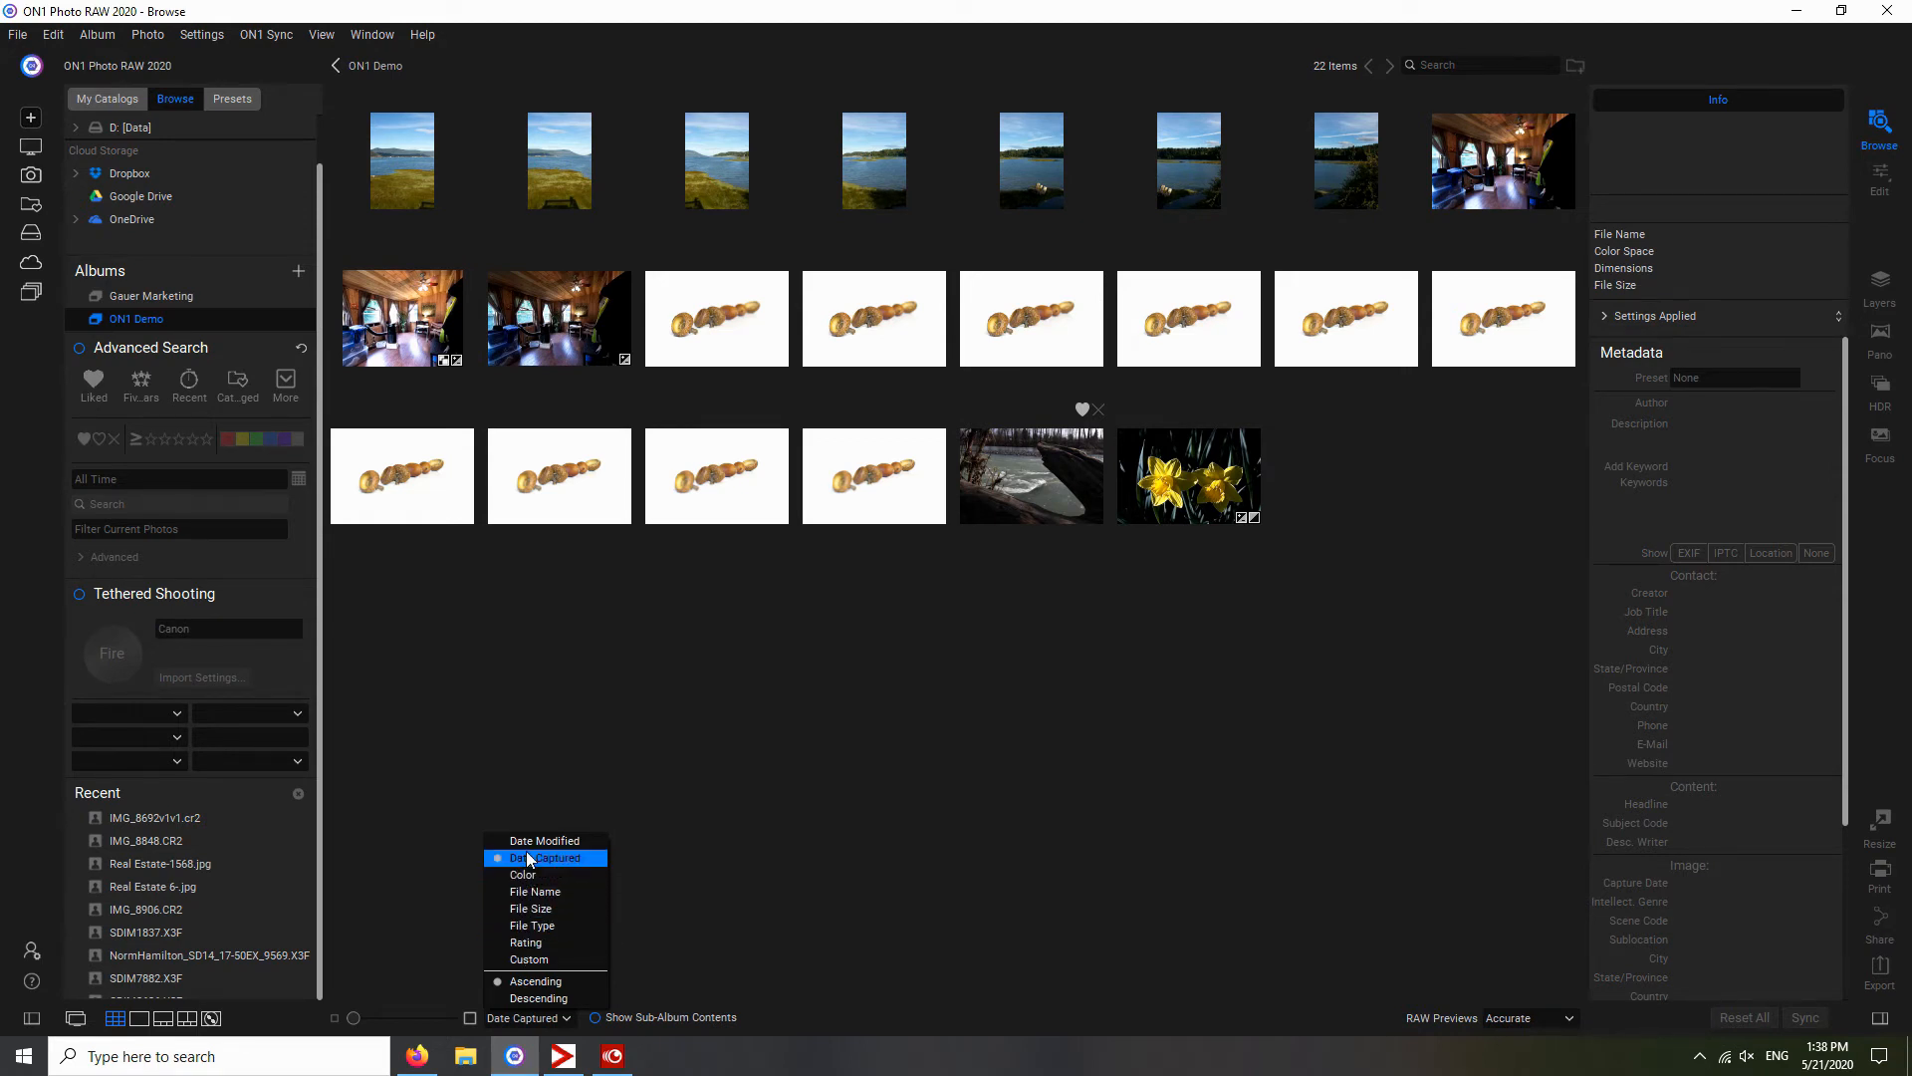
left_click(566, 858)
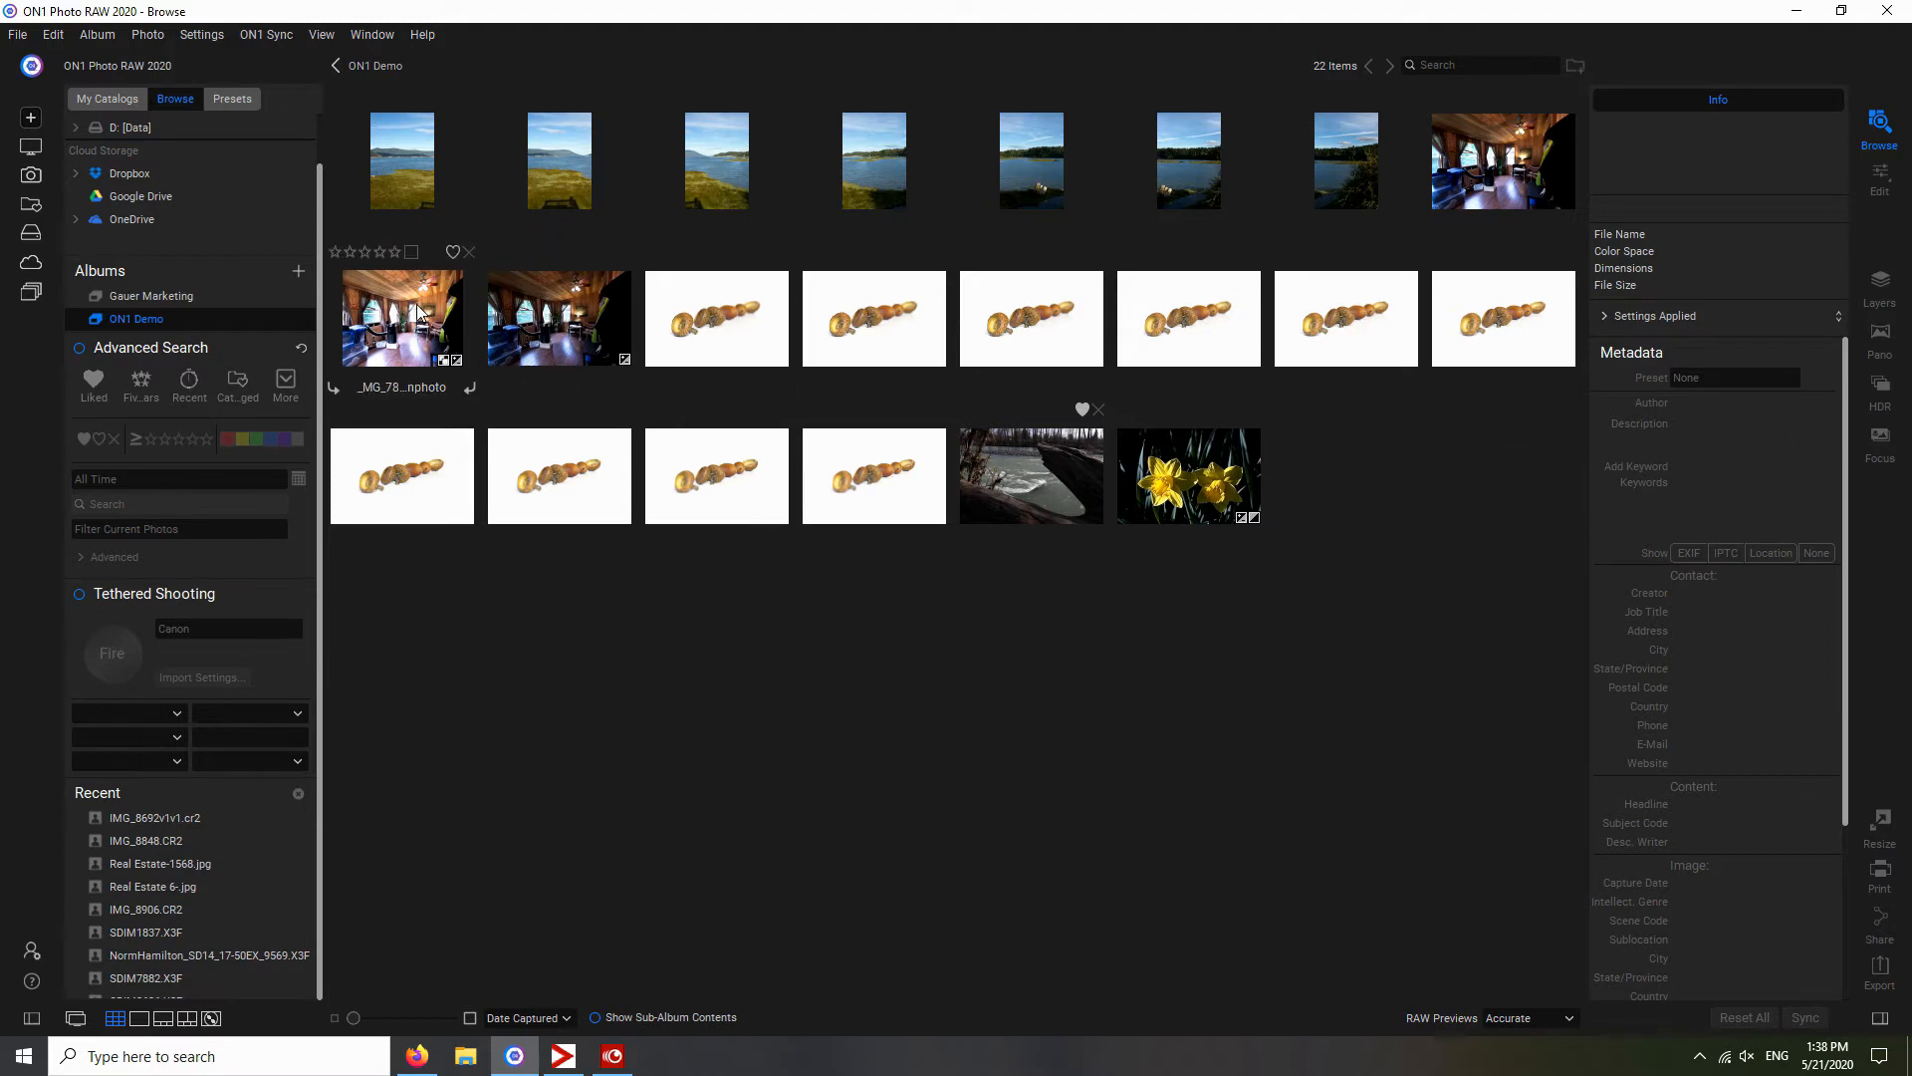
- Preview an HDR merge of the three cabin interior photos, from _MG_7858.CR2 to _MG_7859.CR2, and close it without saving
left_click(1469, 180)
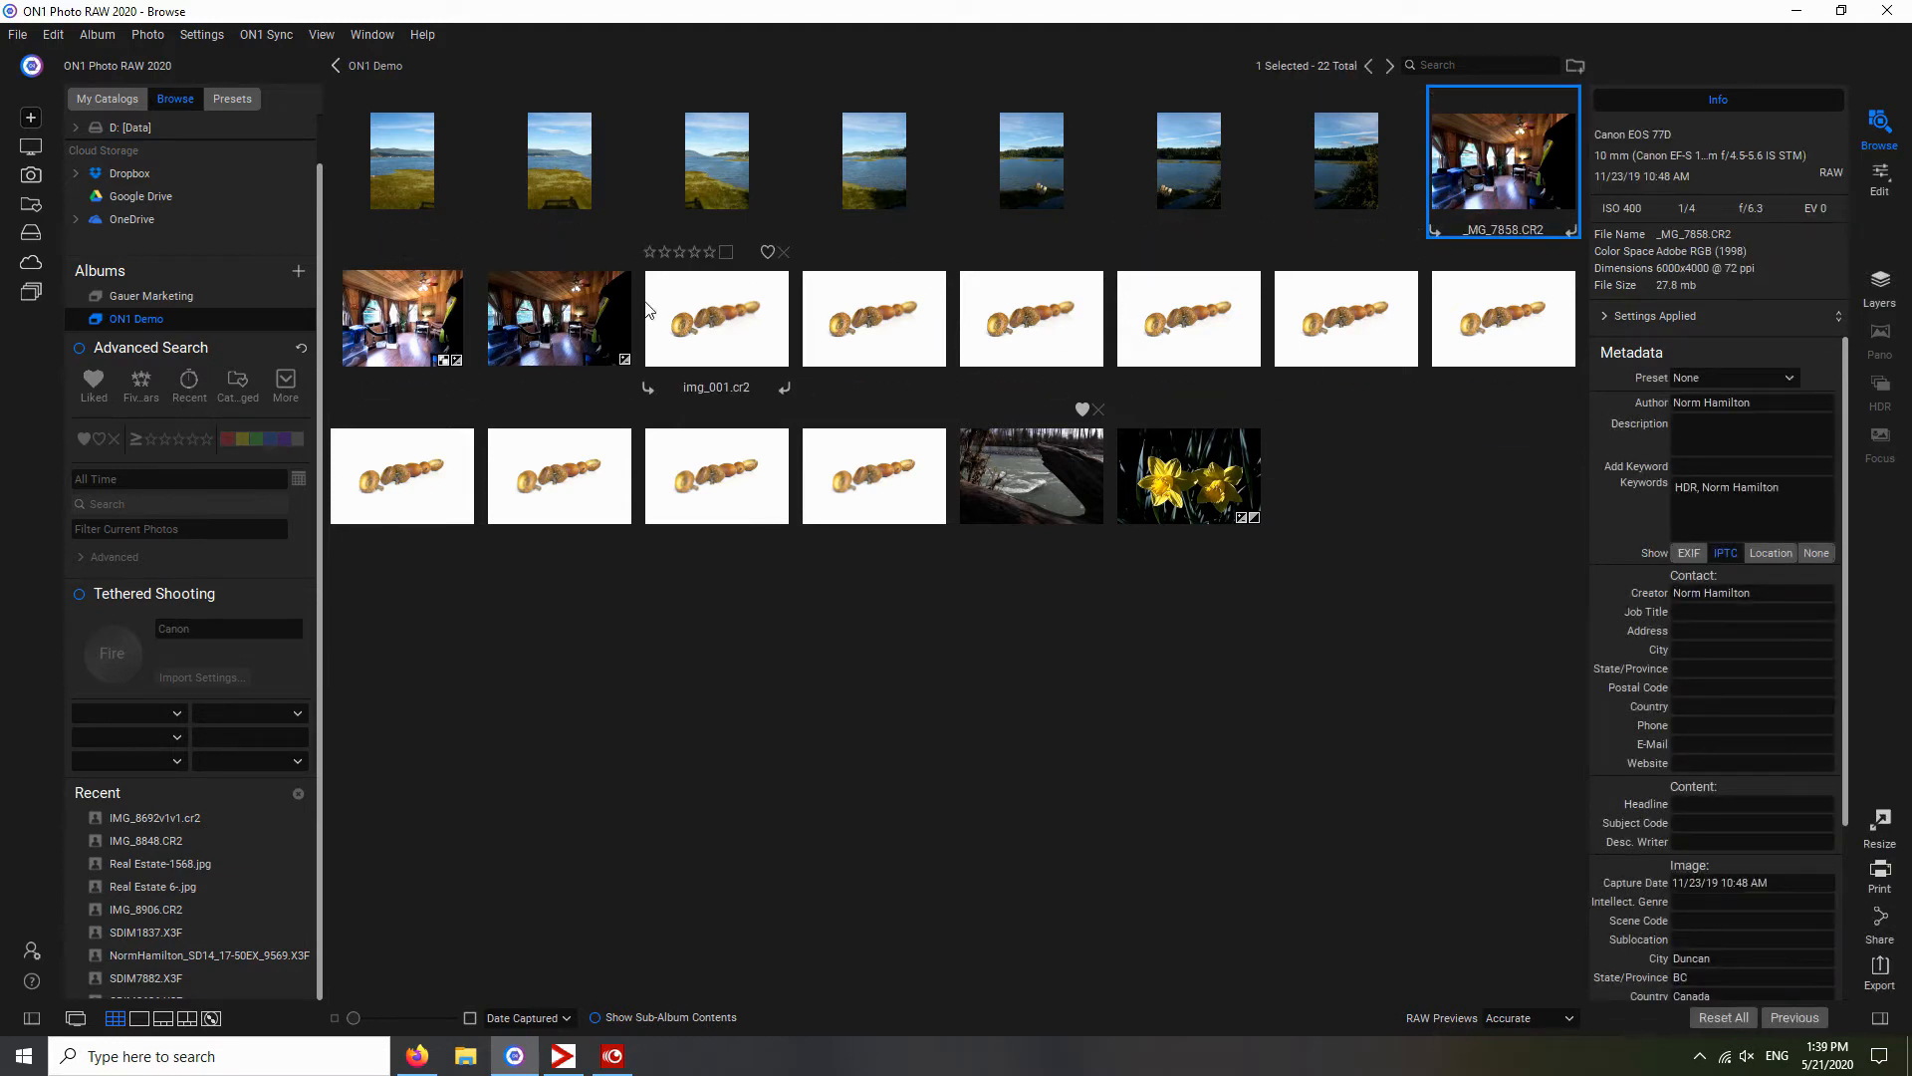
left_click(547, 333, "shift")
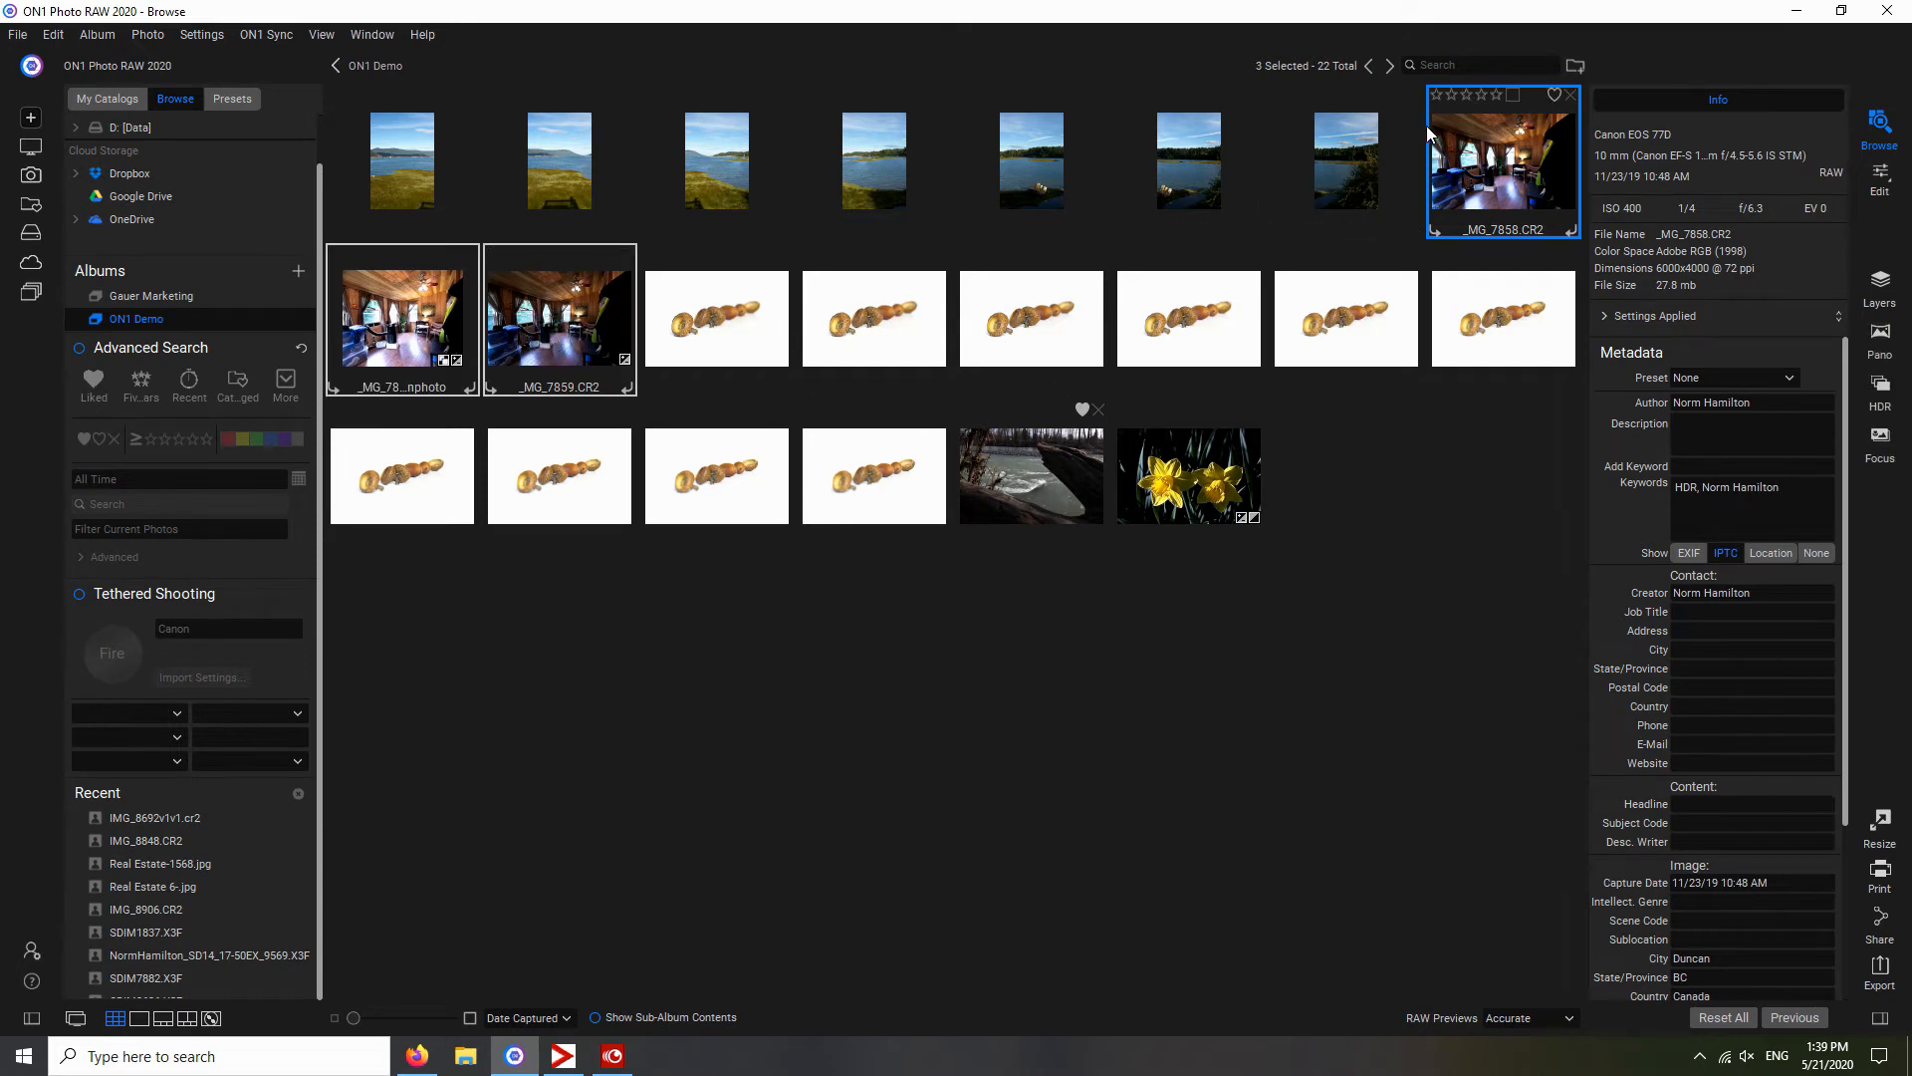
left_click(1860, 400)
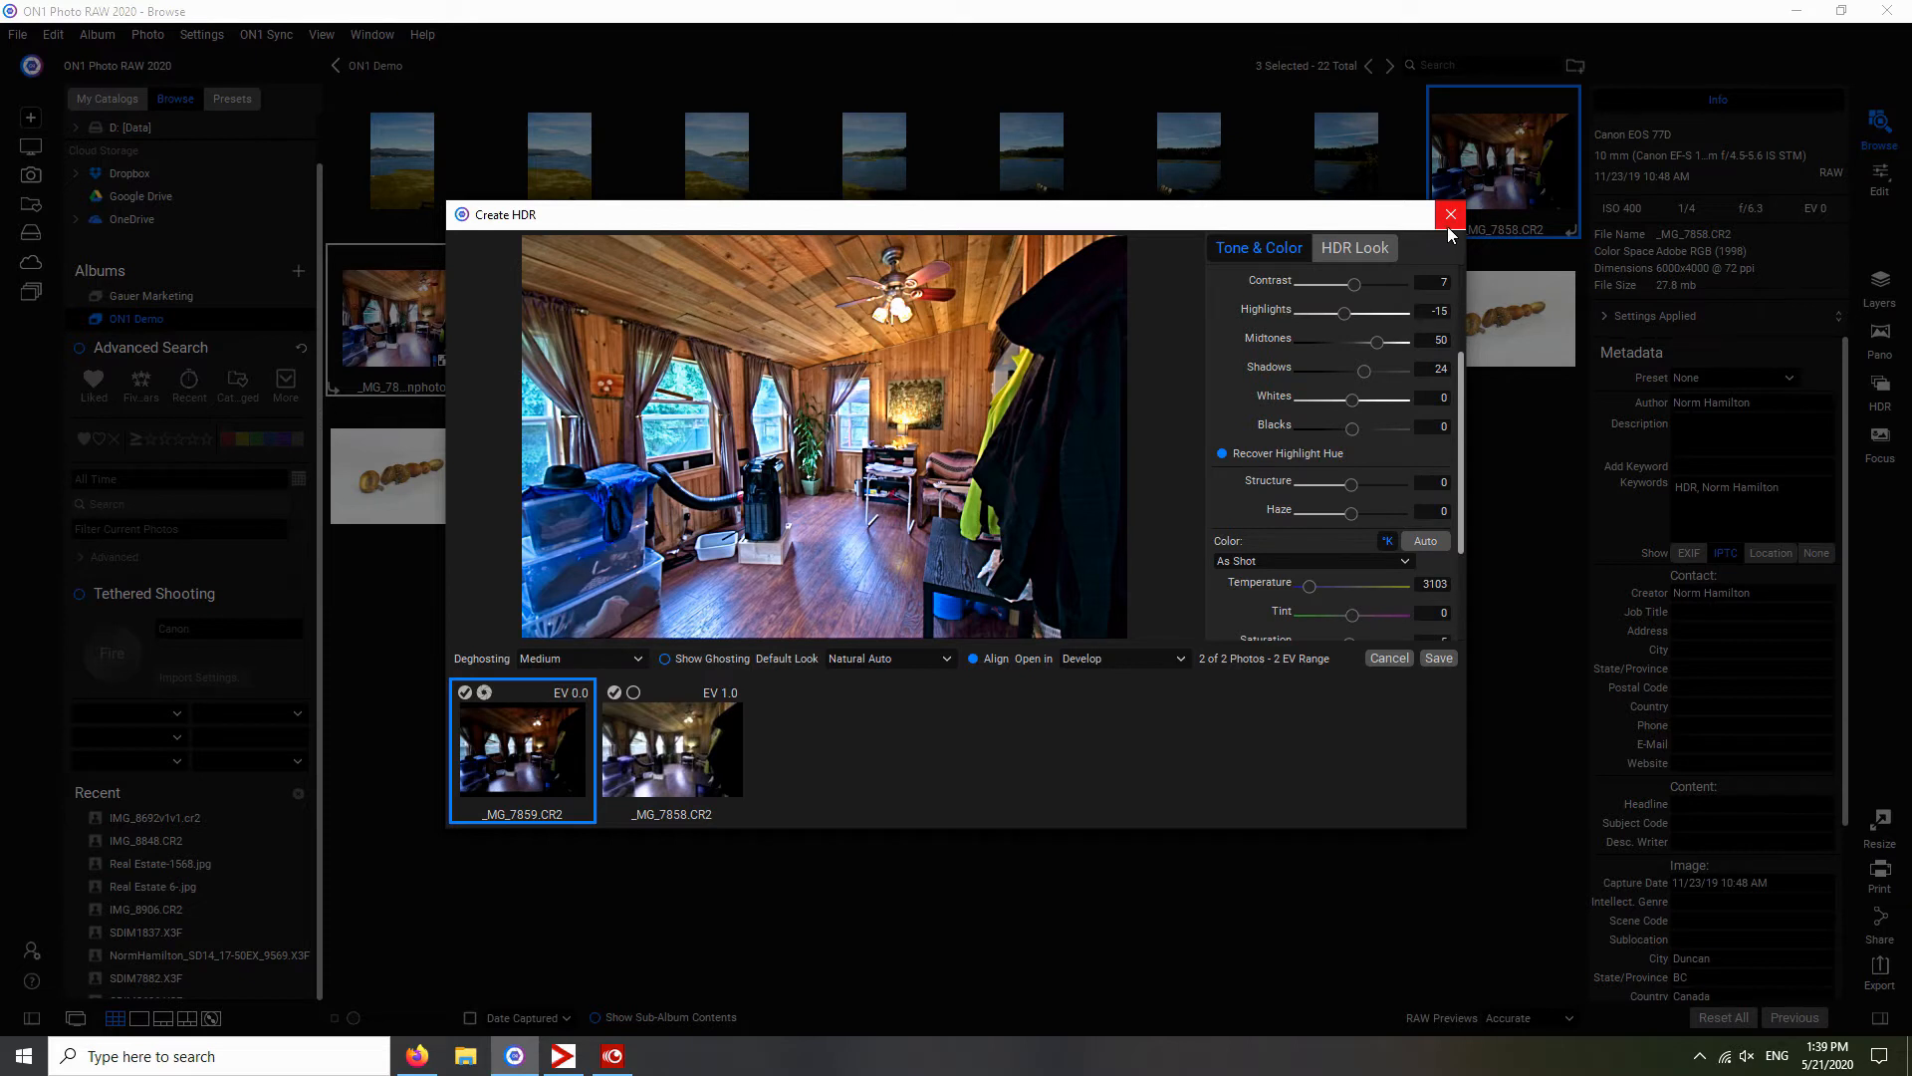
left_click(1389, 660)
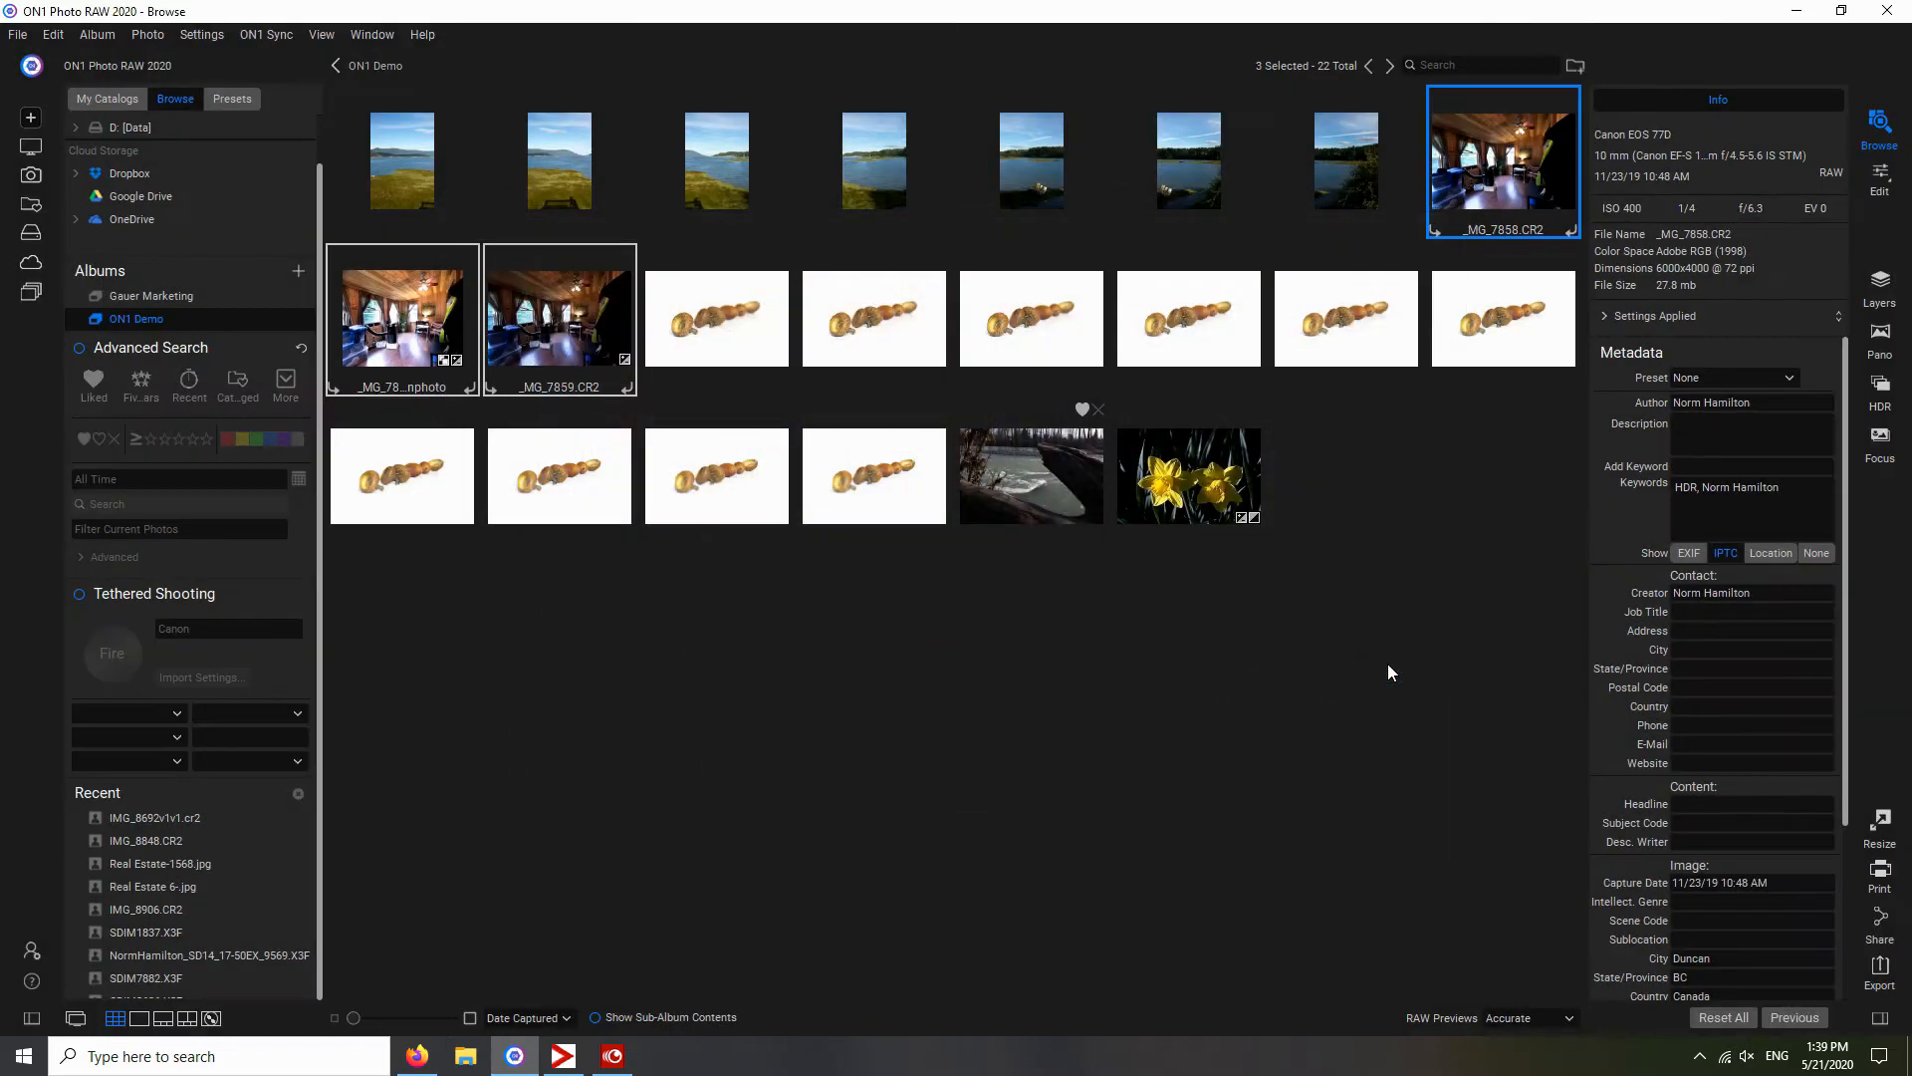
- Preview a focus stack of the acorn photos img_001.cr2 to img_008.cr2 and close it without saving
left_click(711, 341)
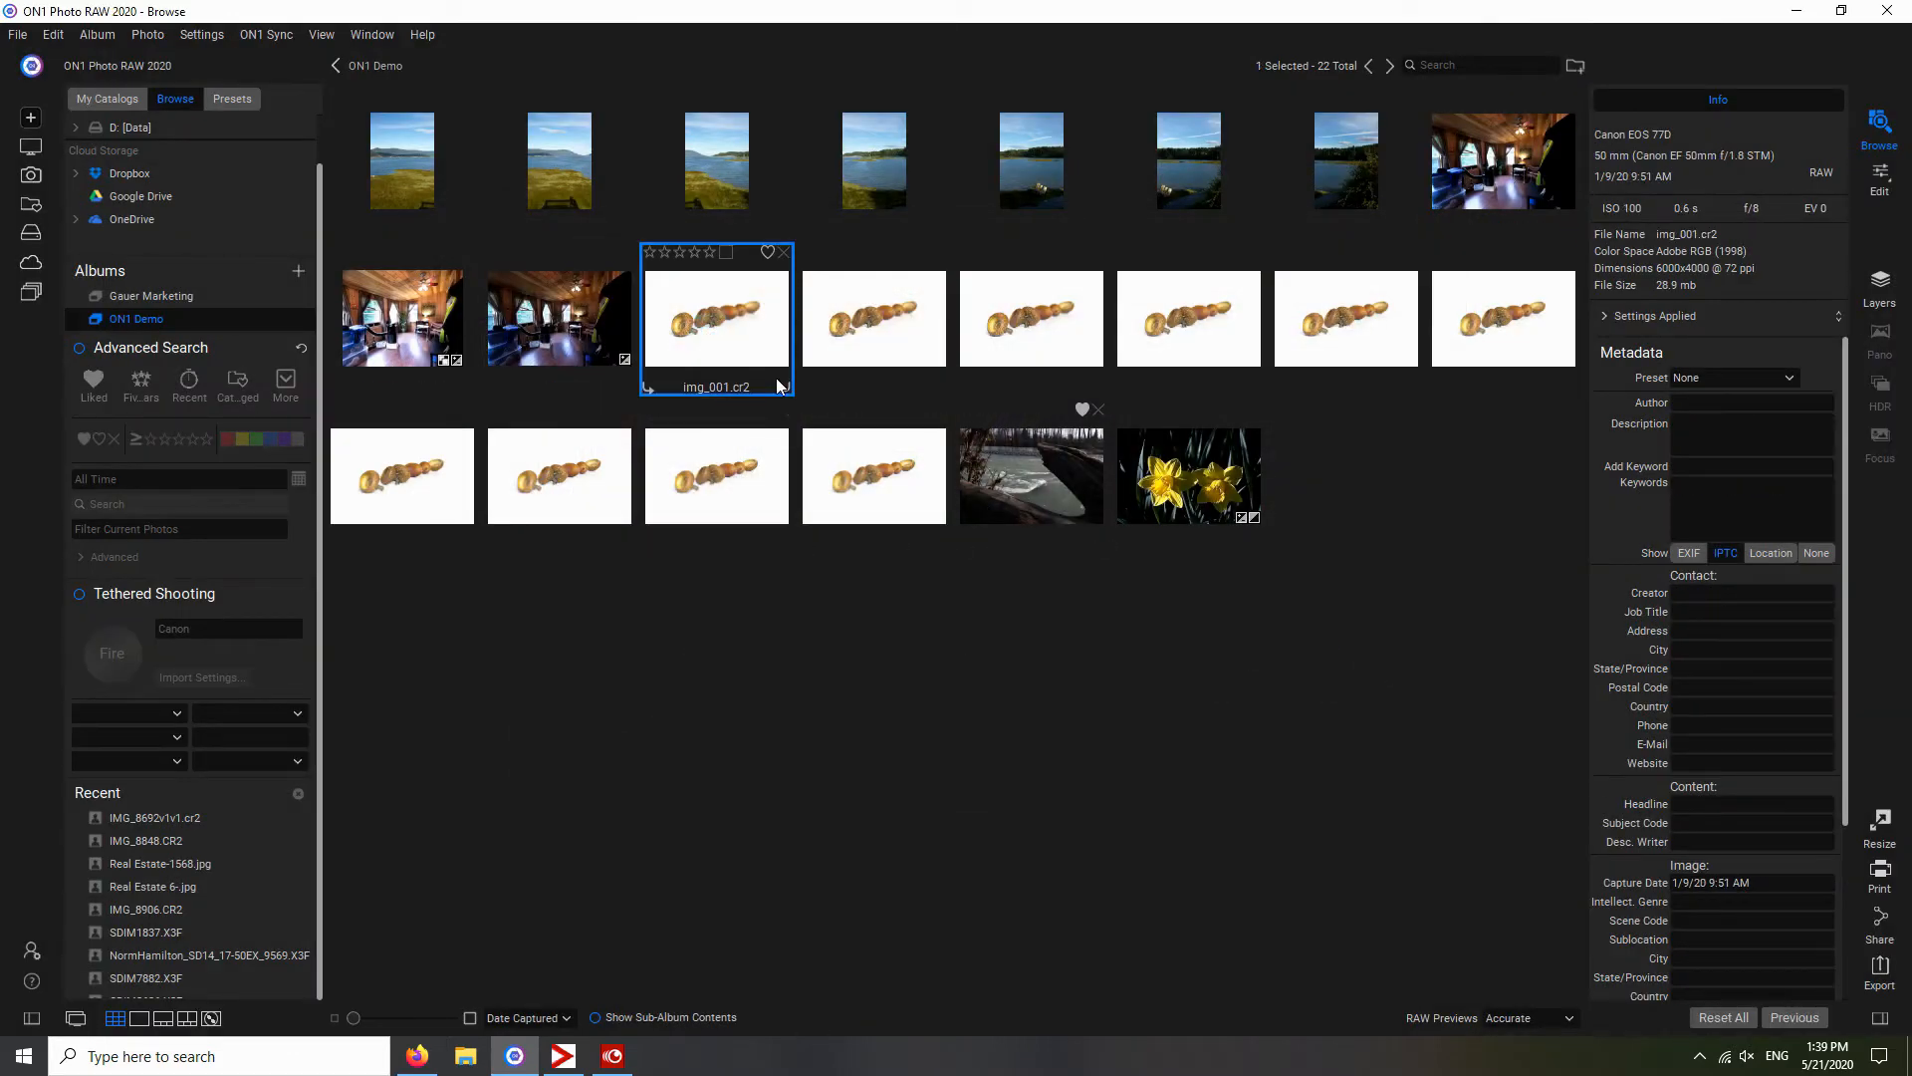
left_click(855, 465, "shift")
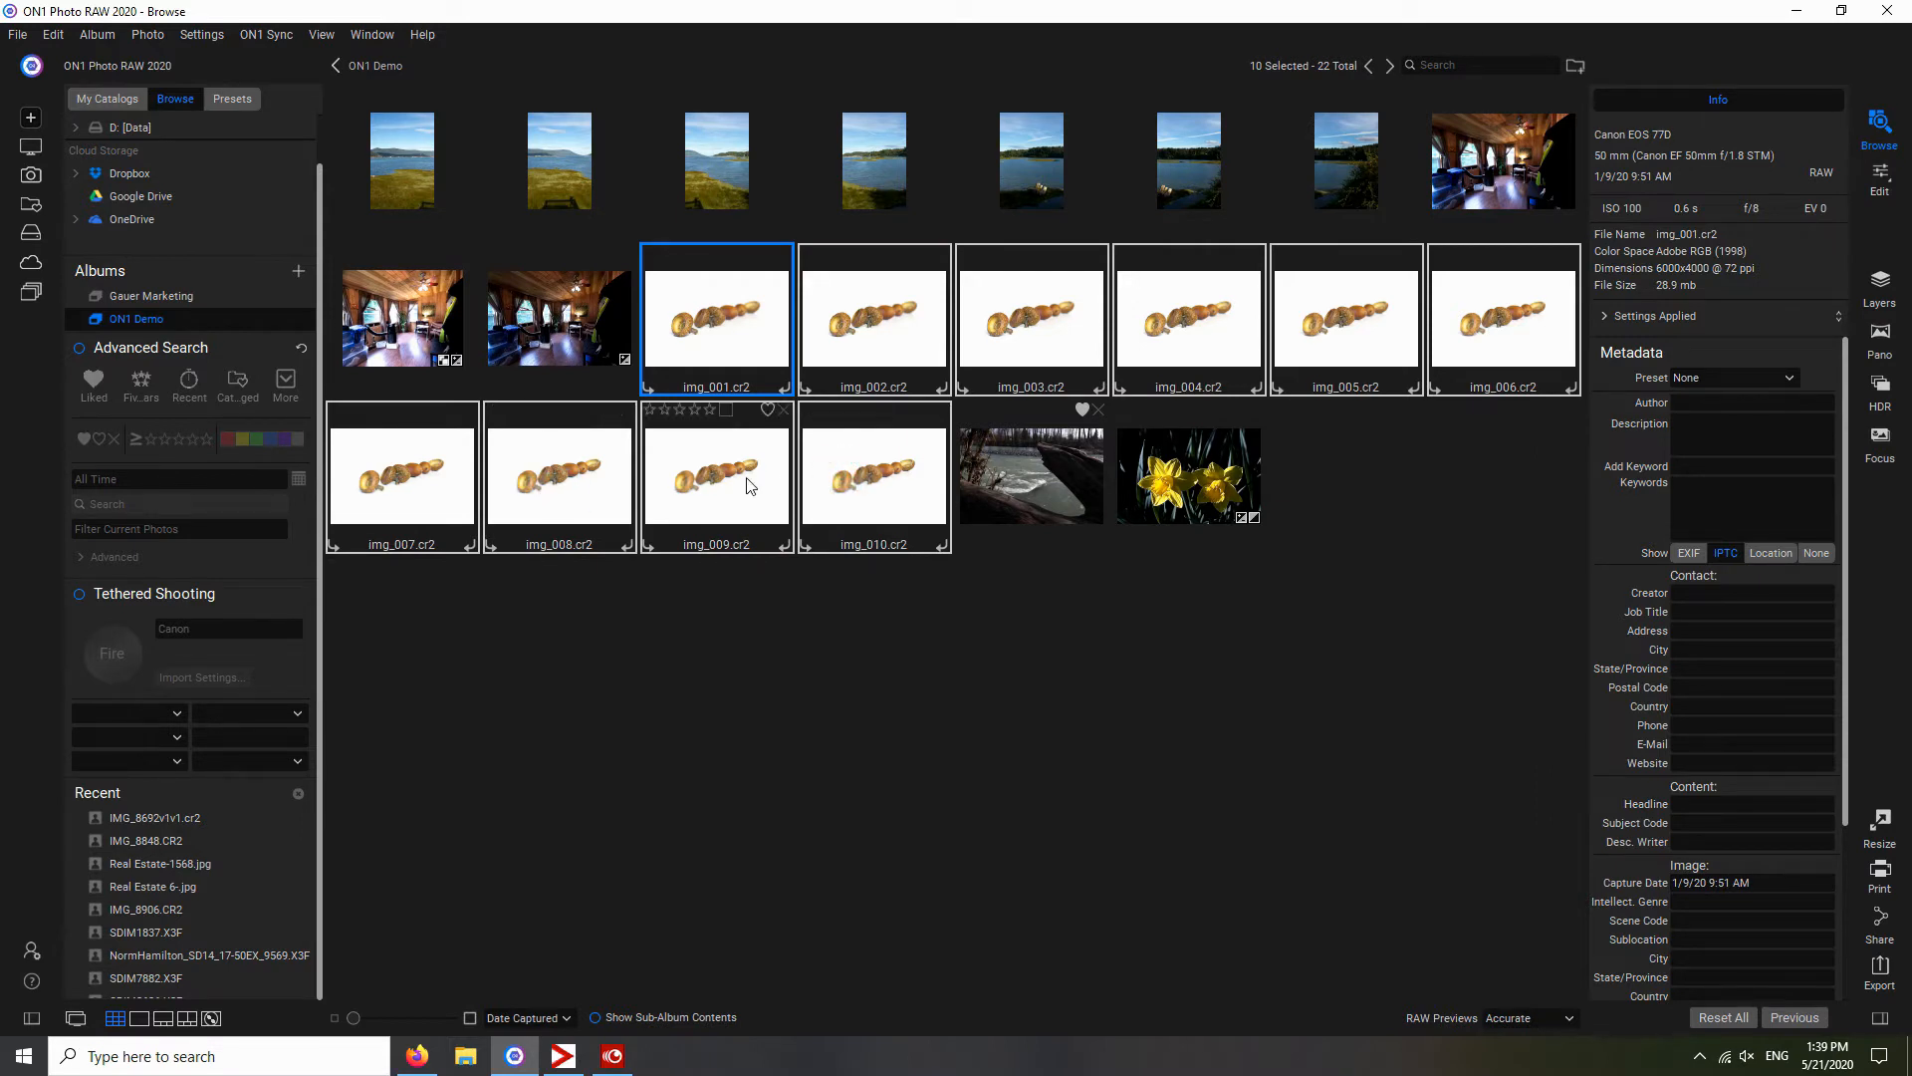
left_click(840, 472, "ctrl")
left_click(683, 485, "ctrl")
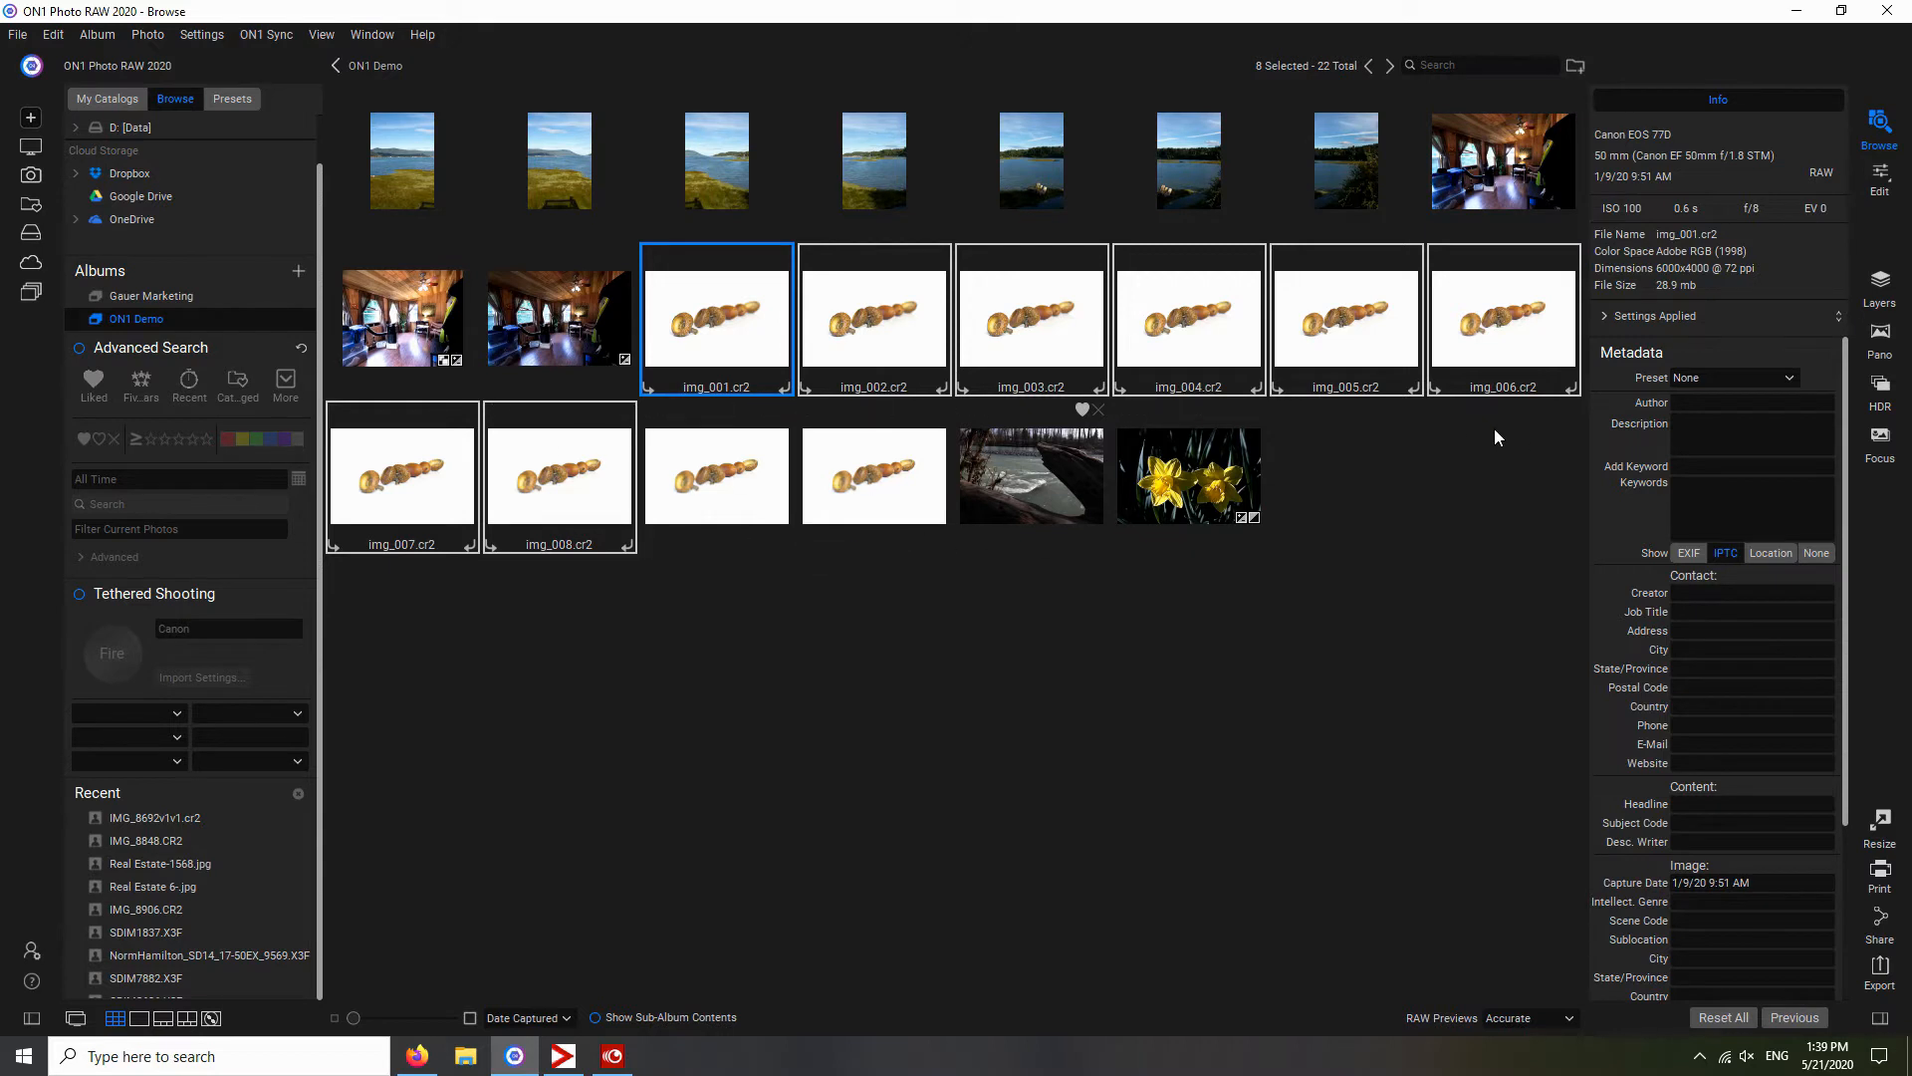
left_click(1879, 448)
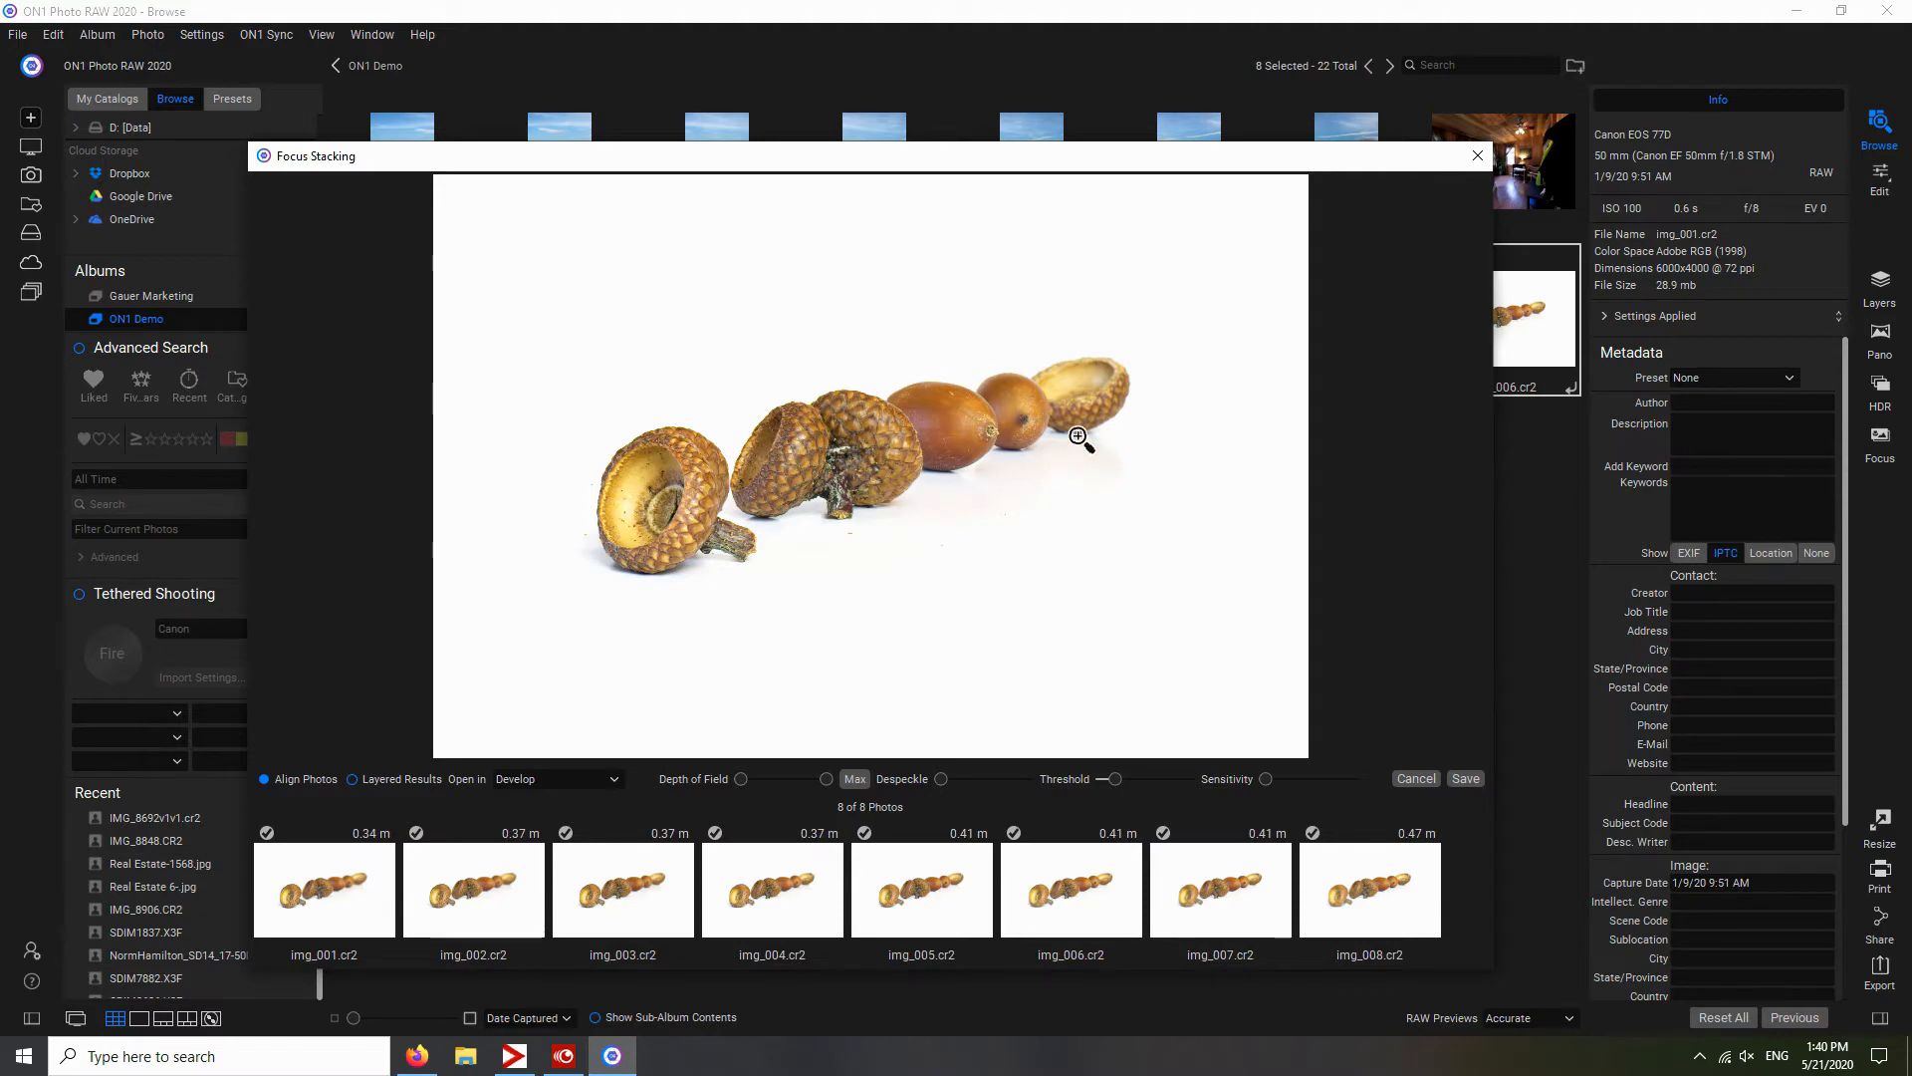
left_click(1414, 779)
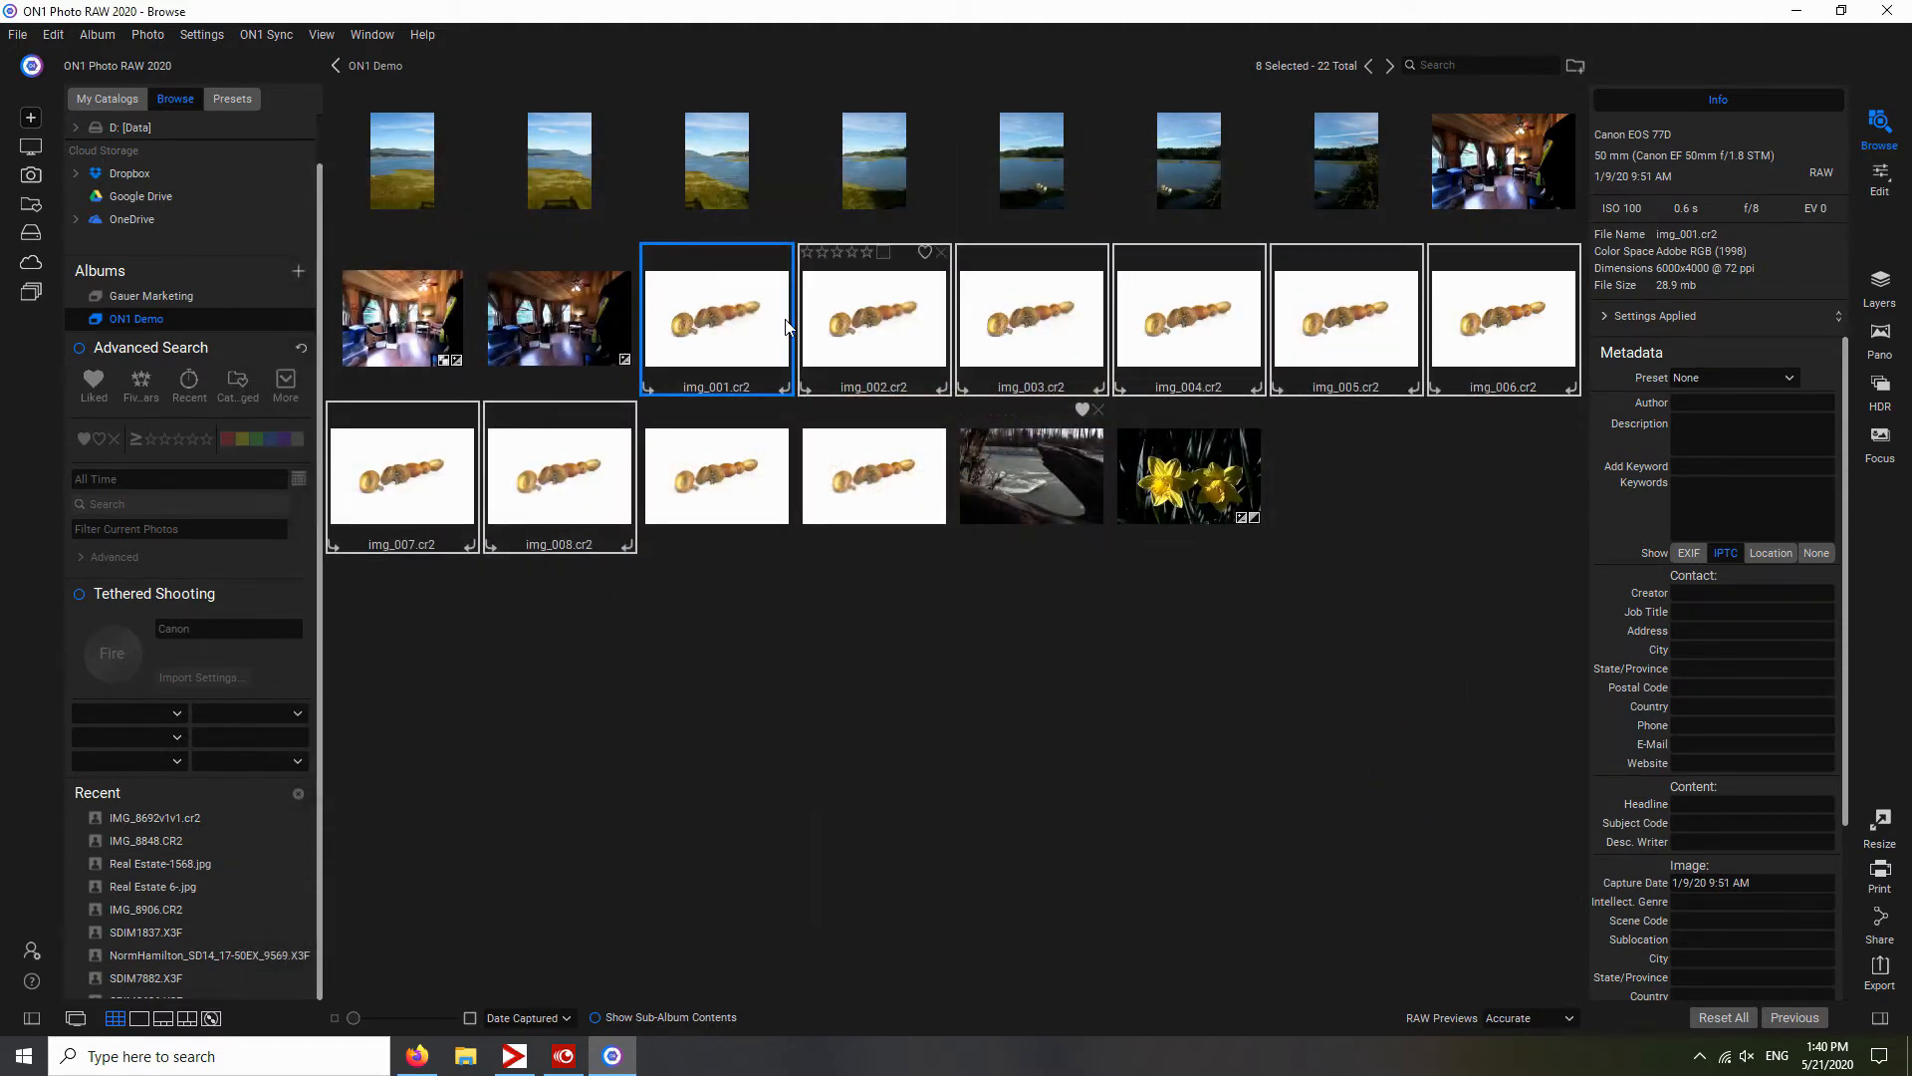
- Preview a panorama of the seven shoreline photos IMG_5924.CR2 to IMG_5930.CR2, close it without saving and clear the selection
left_click(406, 189)
left_click(1339, 171, "shift")
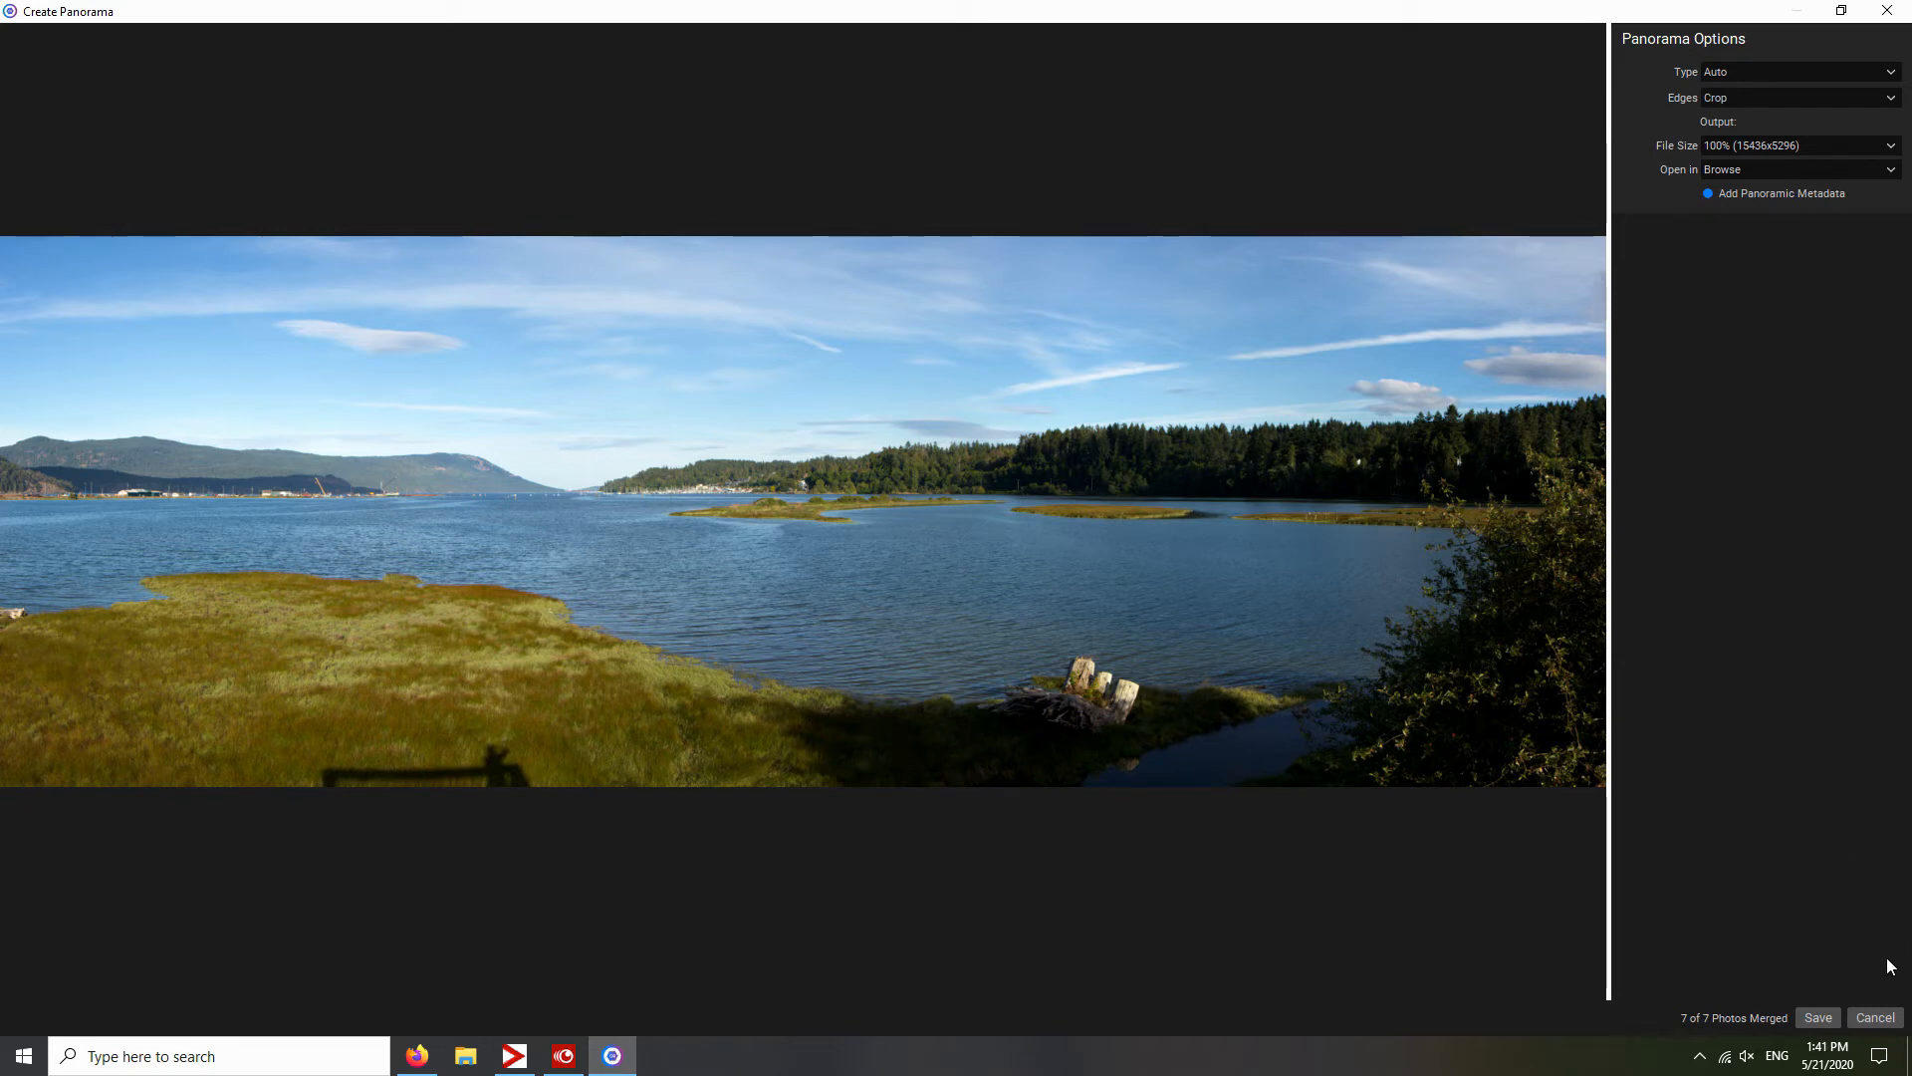
left_click(1874, 1020)
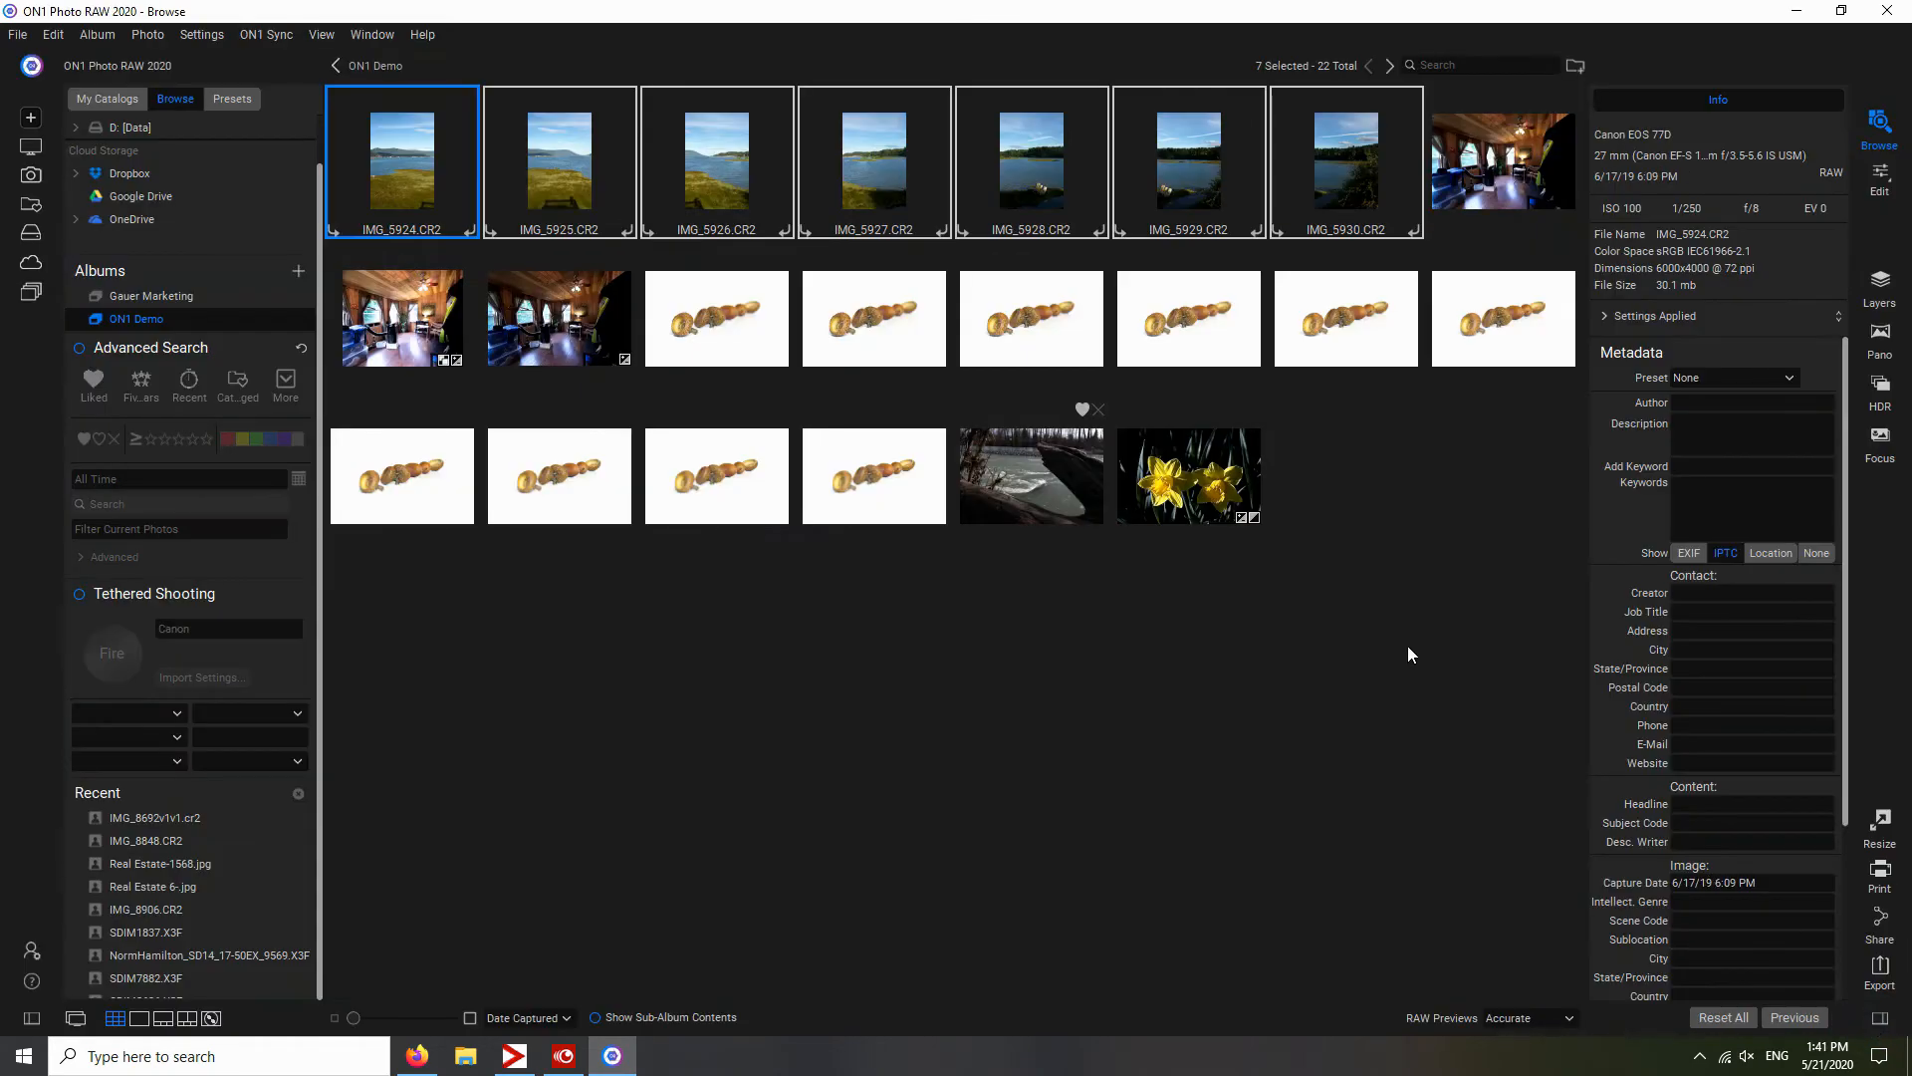
left_click(1293, 657)
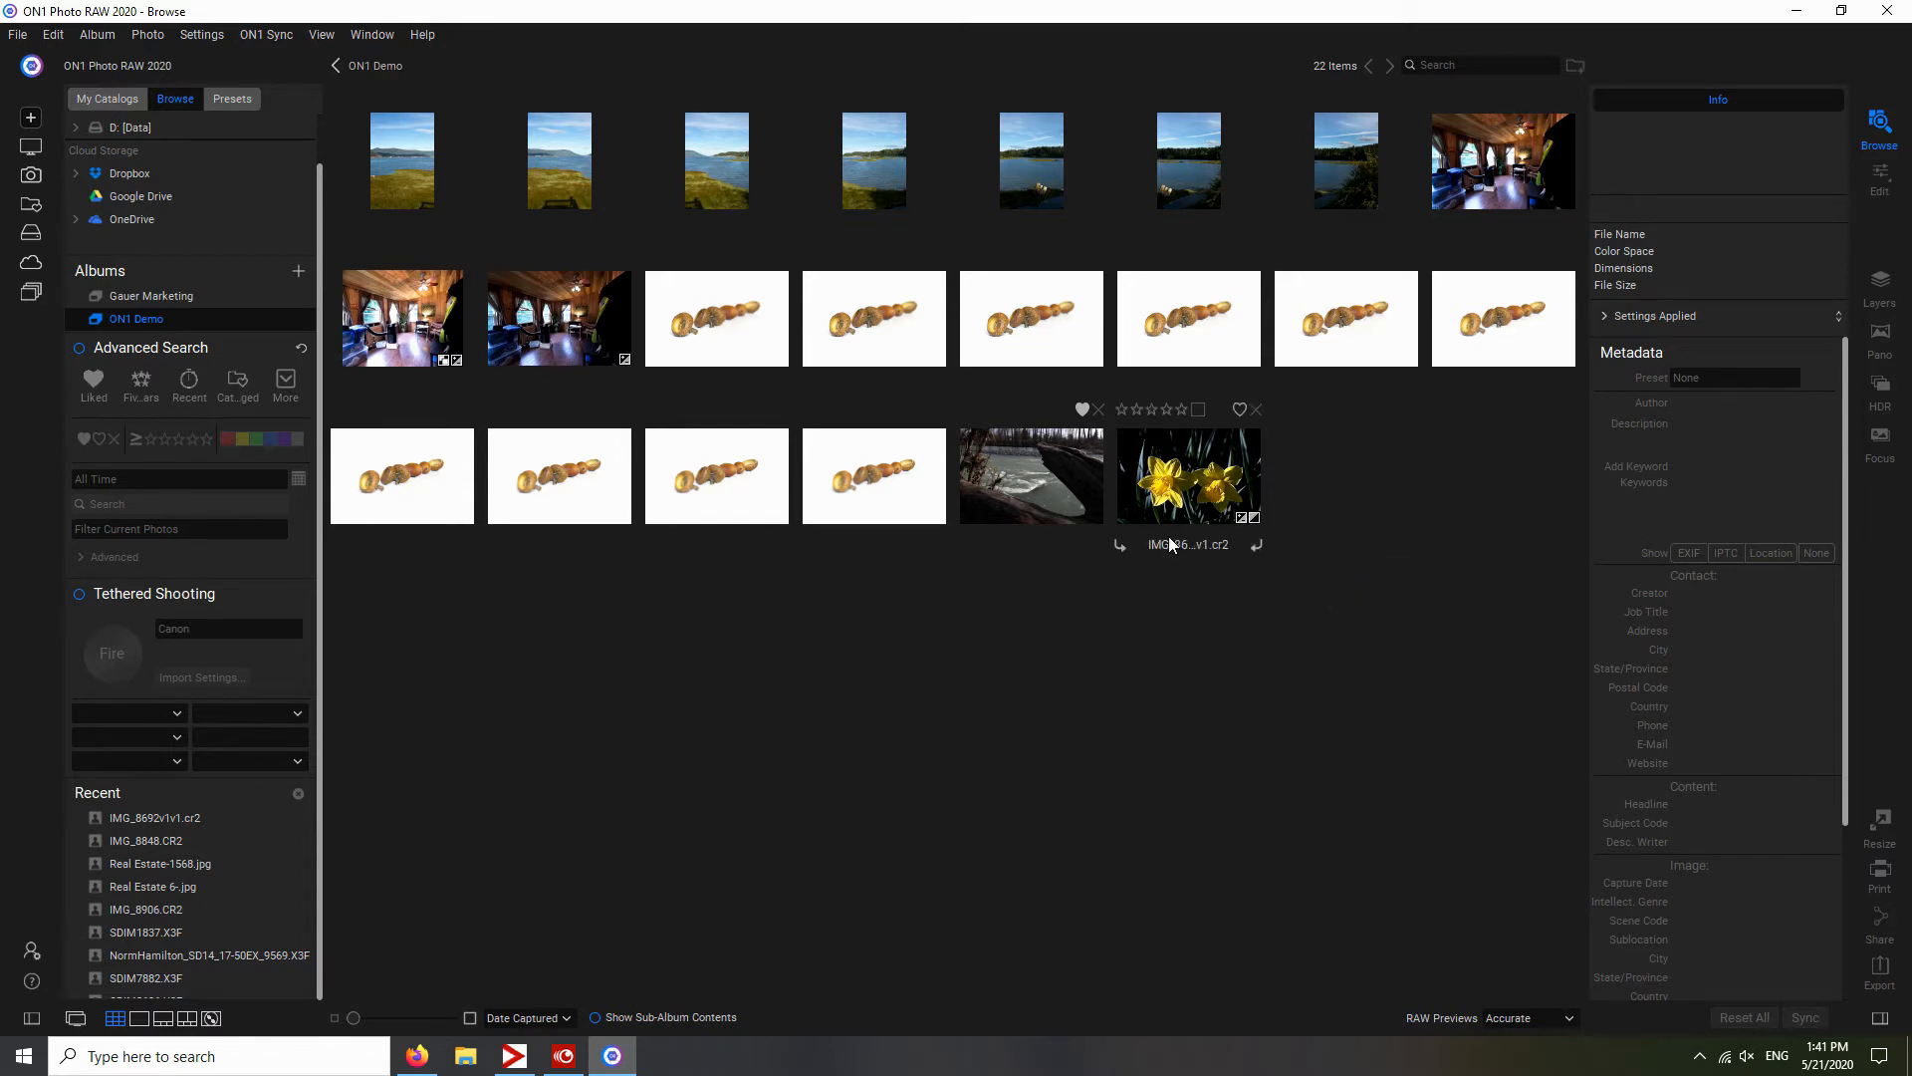
- Open the river photo _MG_8465.CR2 in the Edit module and apply AI Auto tone
left_click(1066, 511)
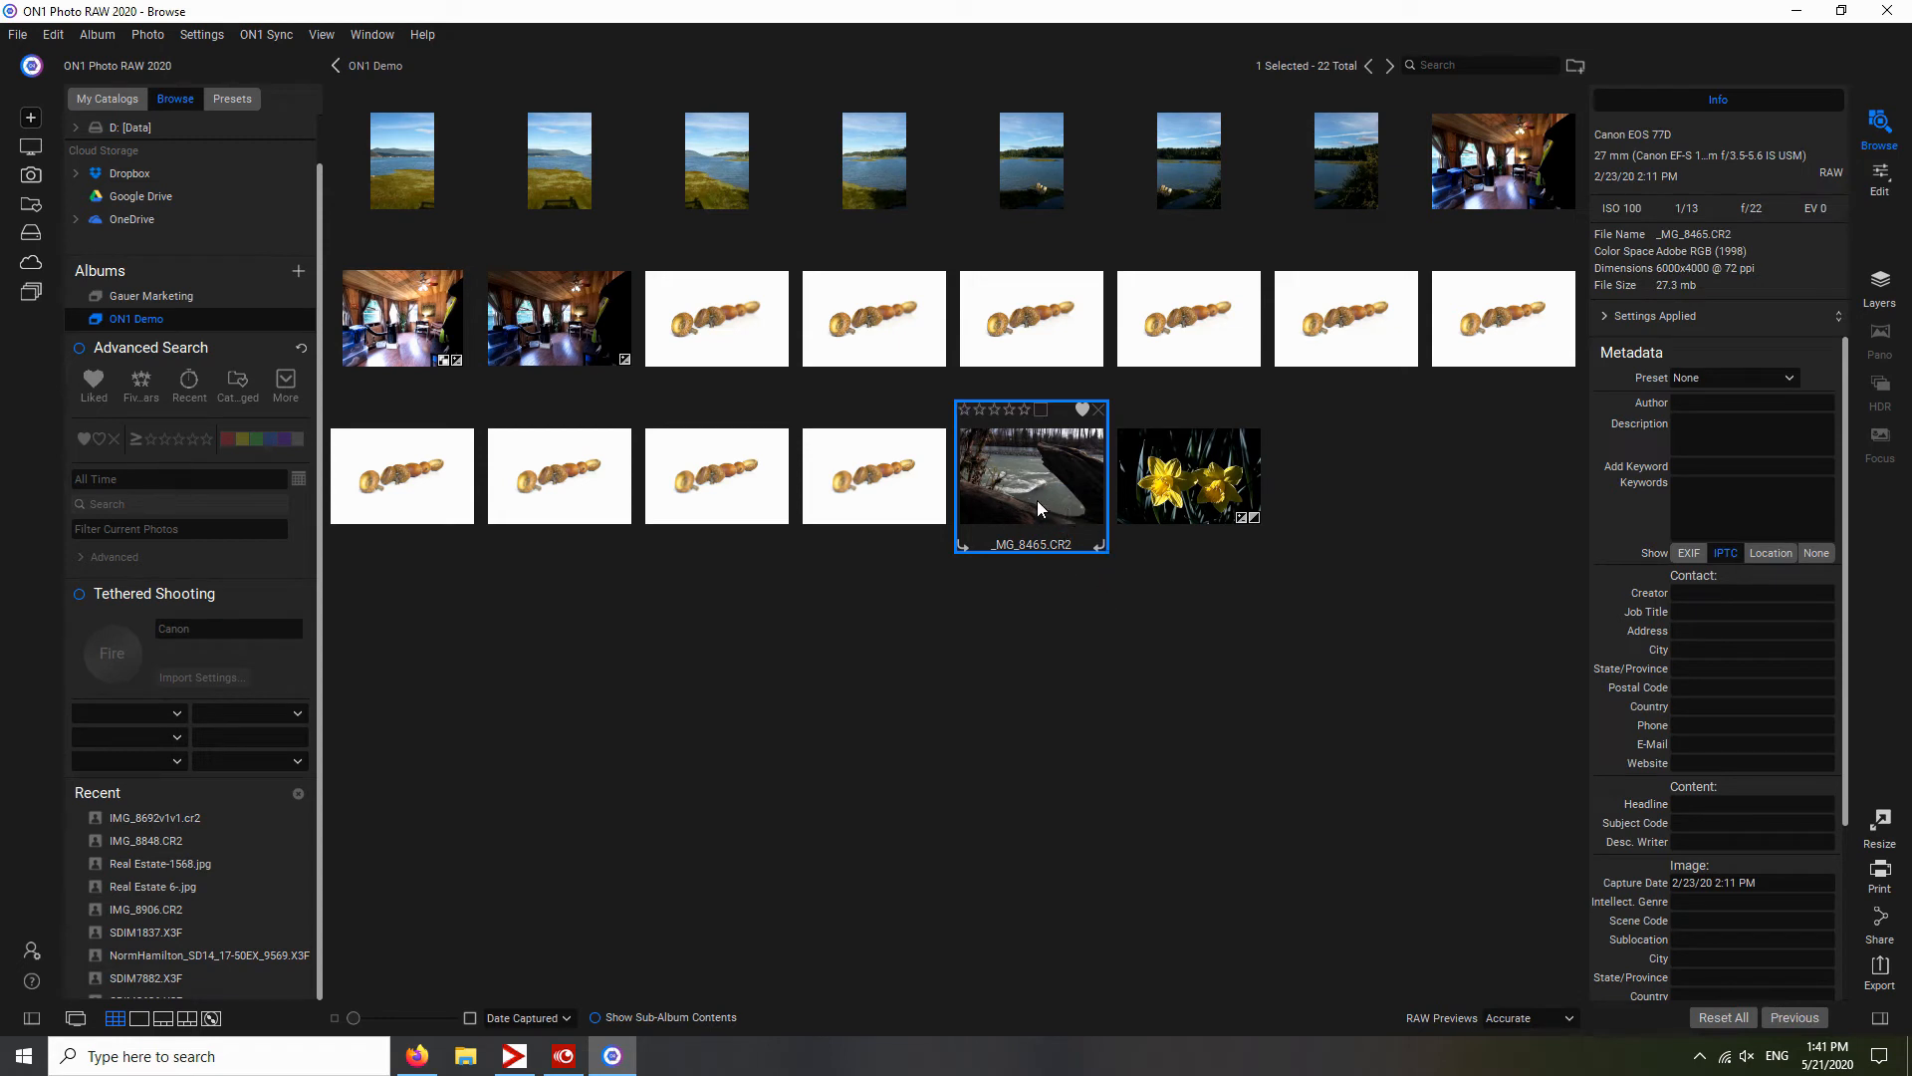
left_click(1879, 196)
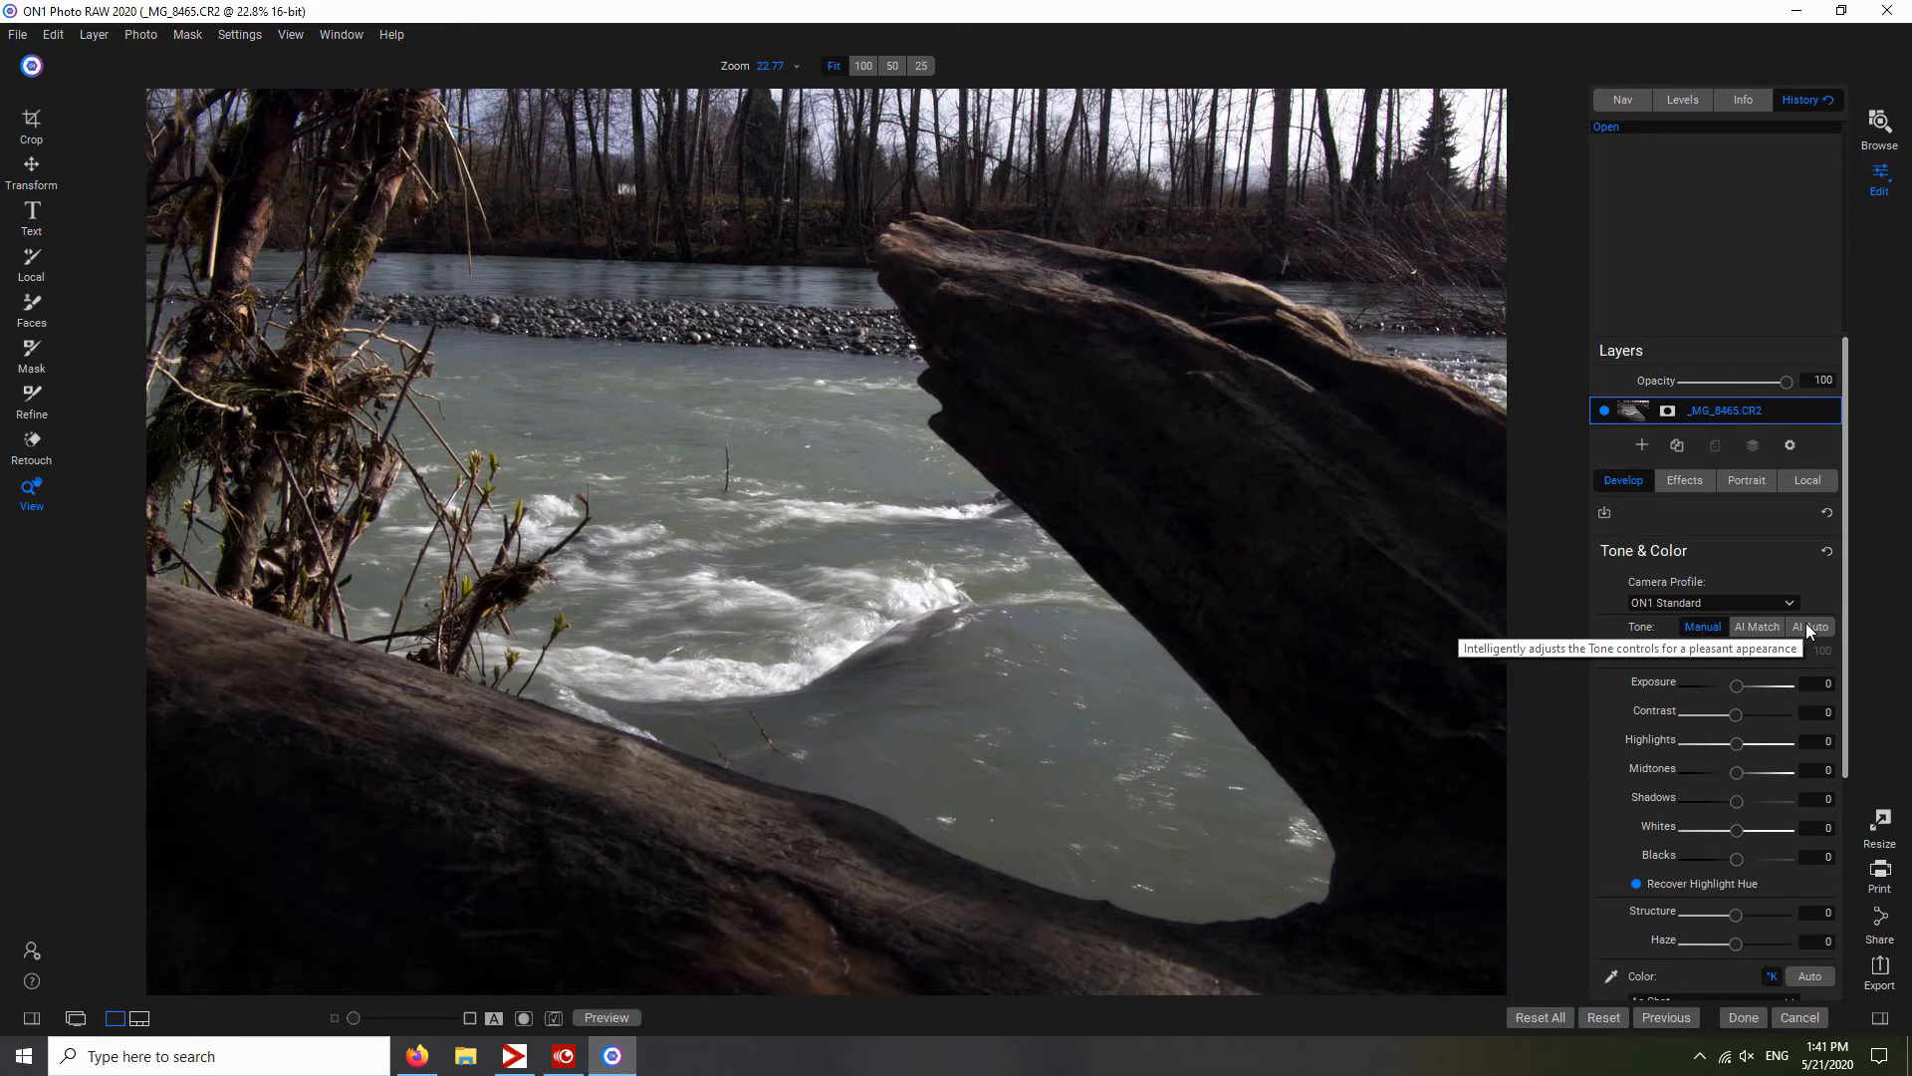
left_click(1806, 625)
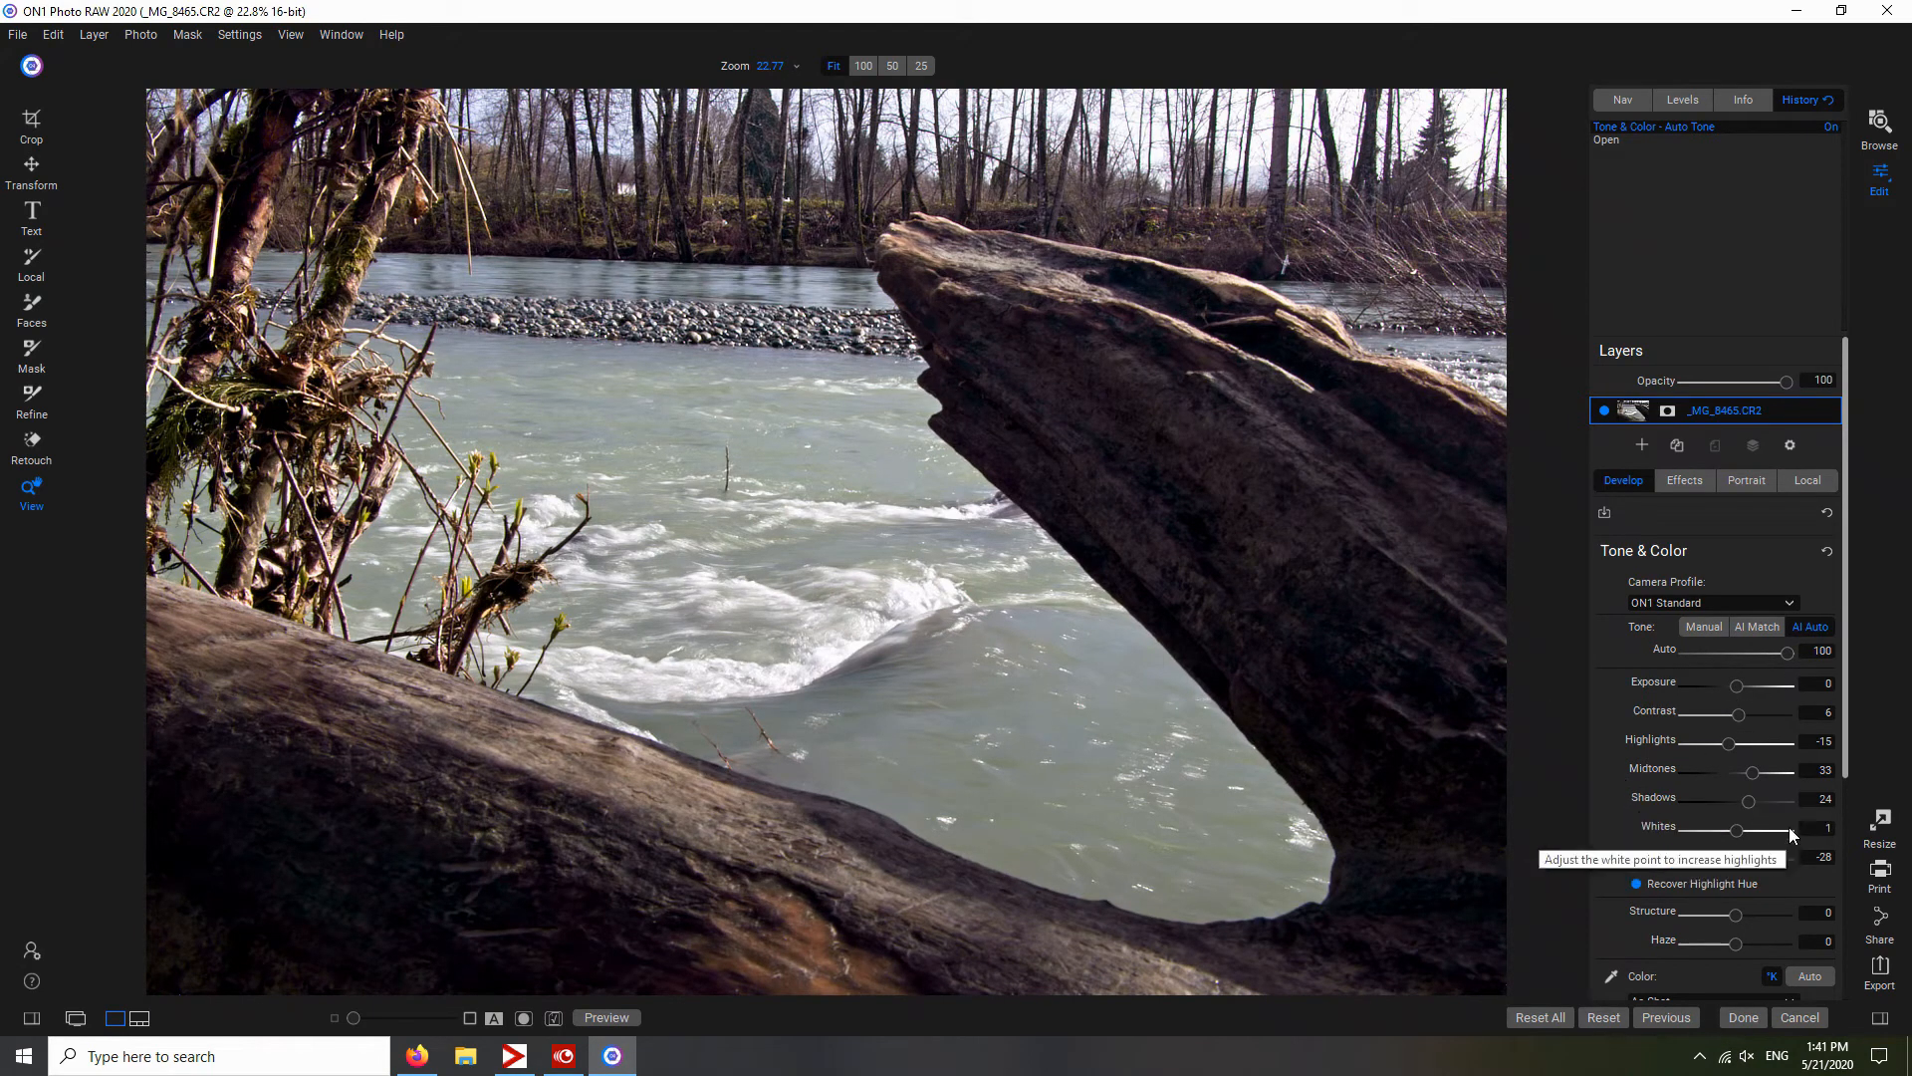
- Set the photo's Shadows to 42, Highlights to -57 and Exposure to -0.25
left_click_drag(1751, 812, 1759, 809)
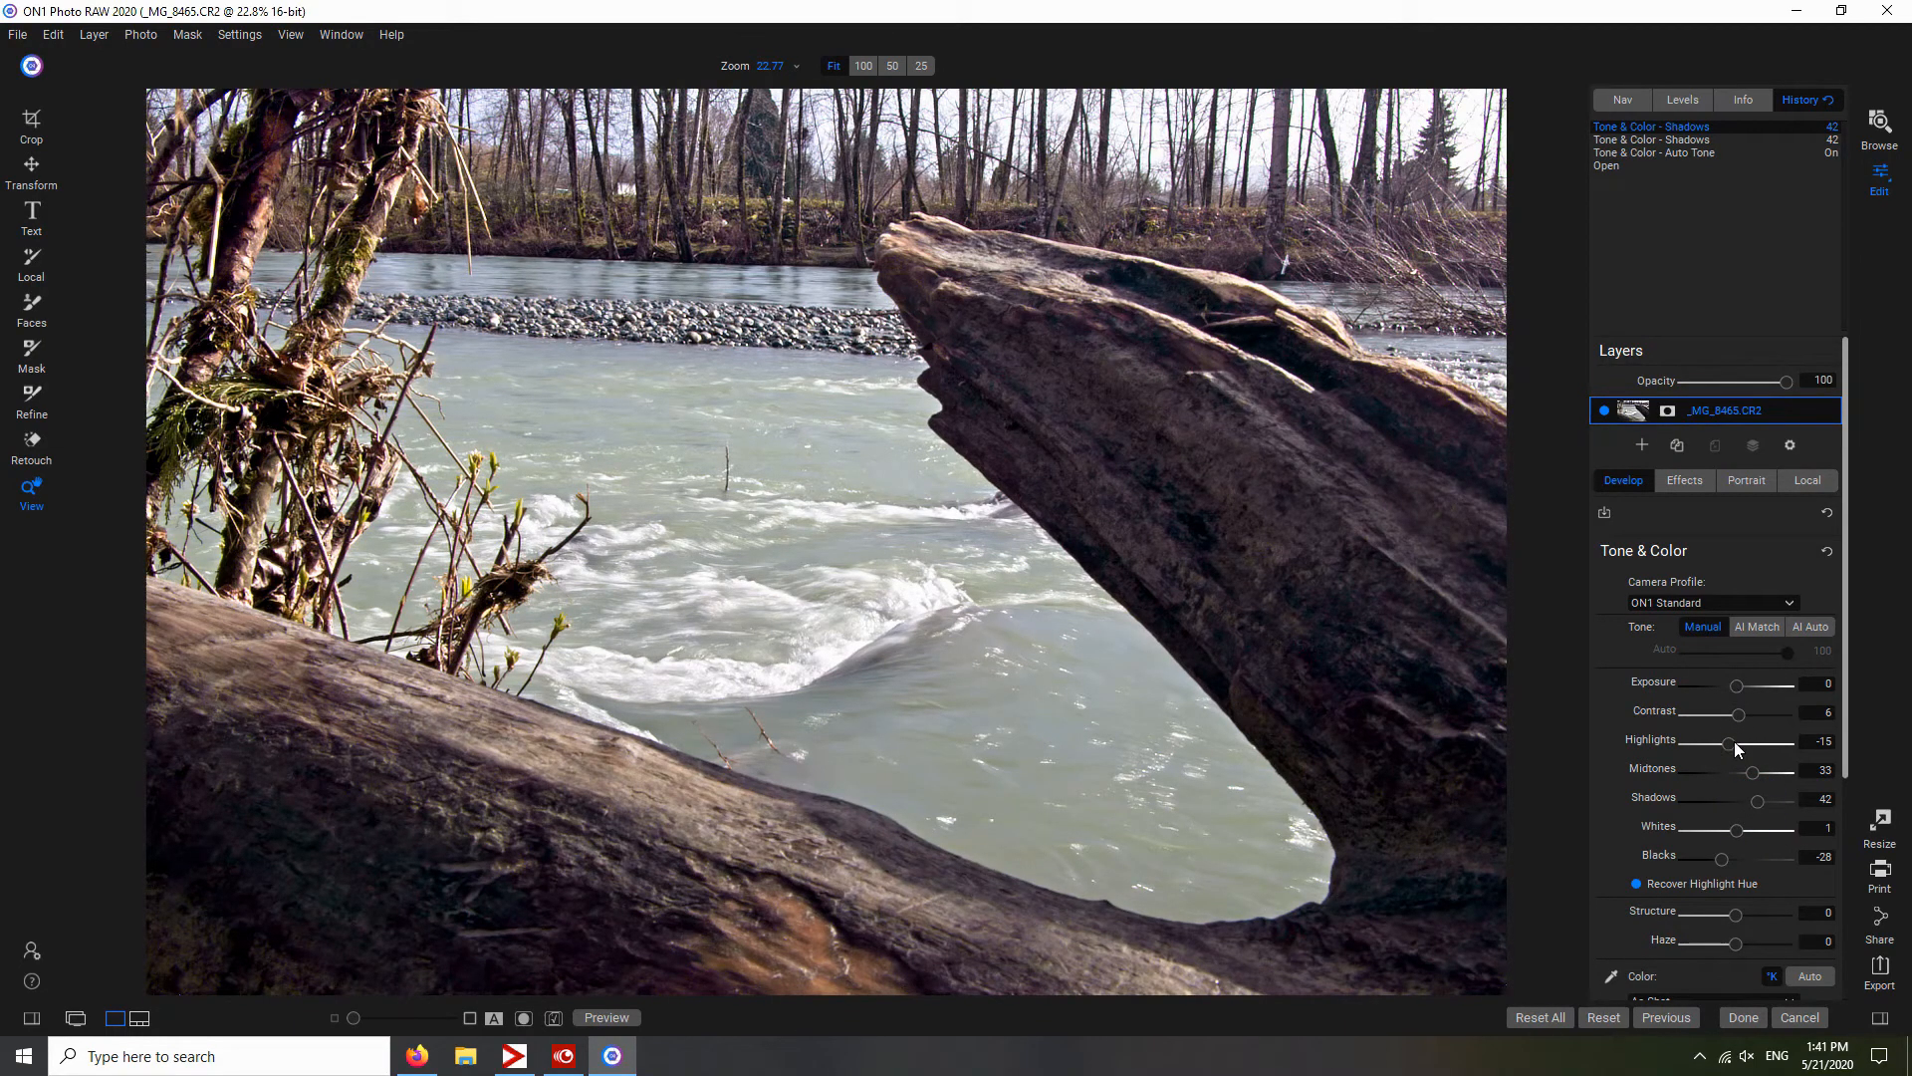
left_click_drag(1733, 747, 1733, 692)
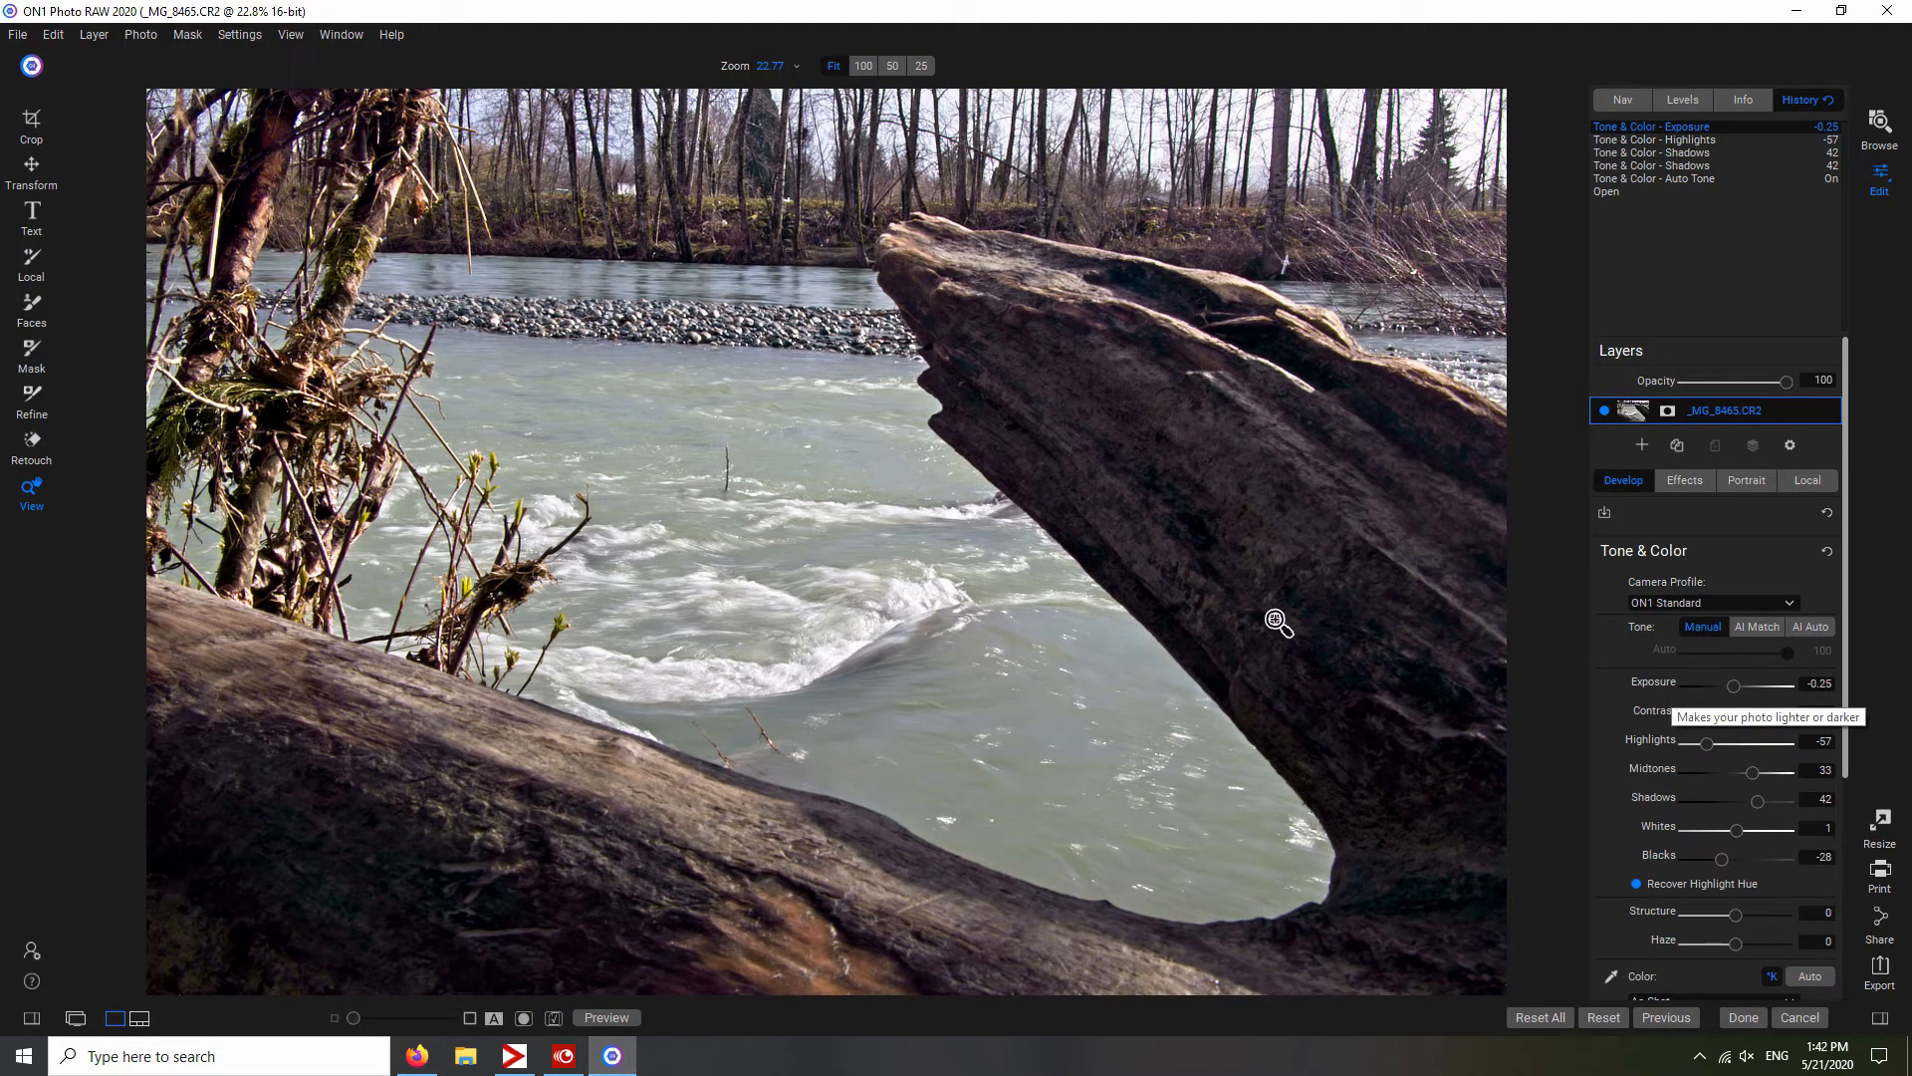
- Examine the Color Grade preset previews on the river photo, including in the enlarged grid, without applying one
left_click(28, 1021)
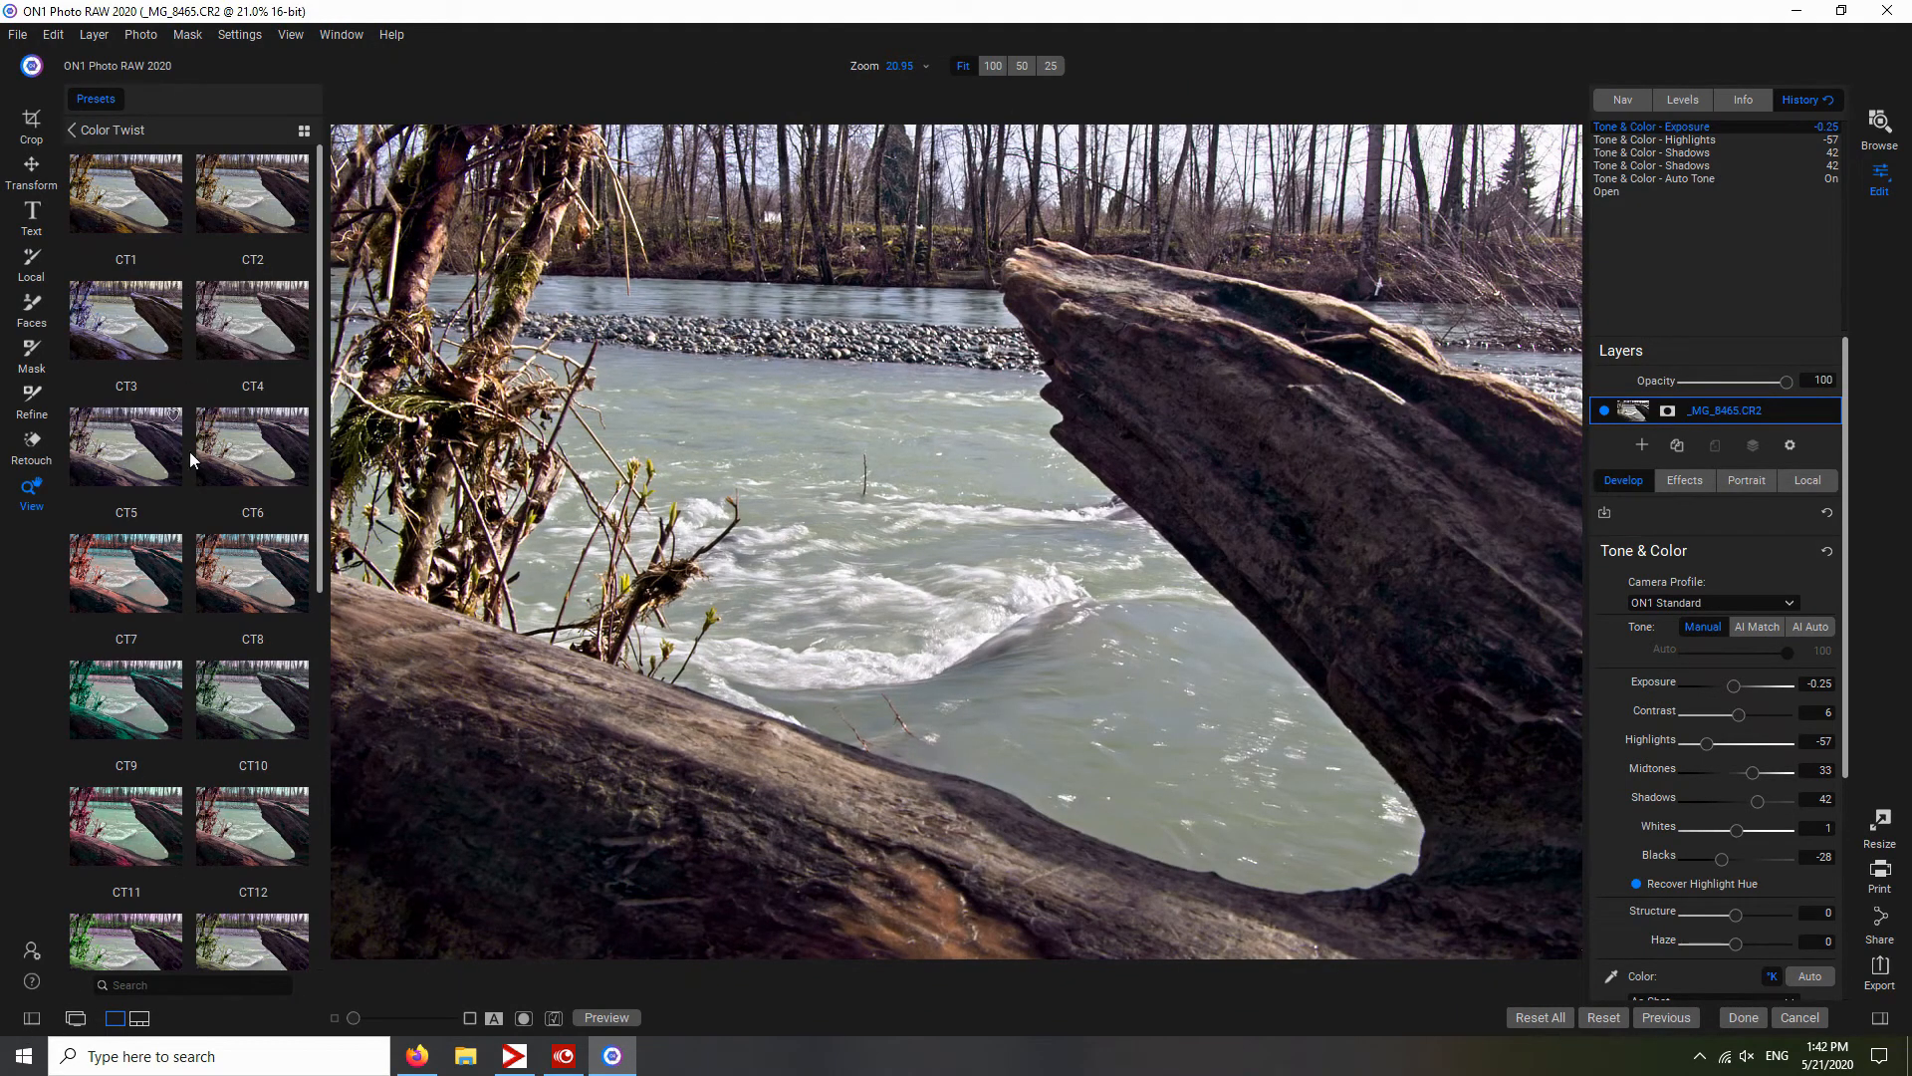
left_click(73, 129)
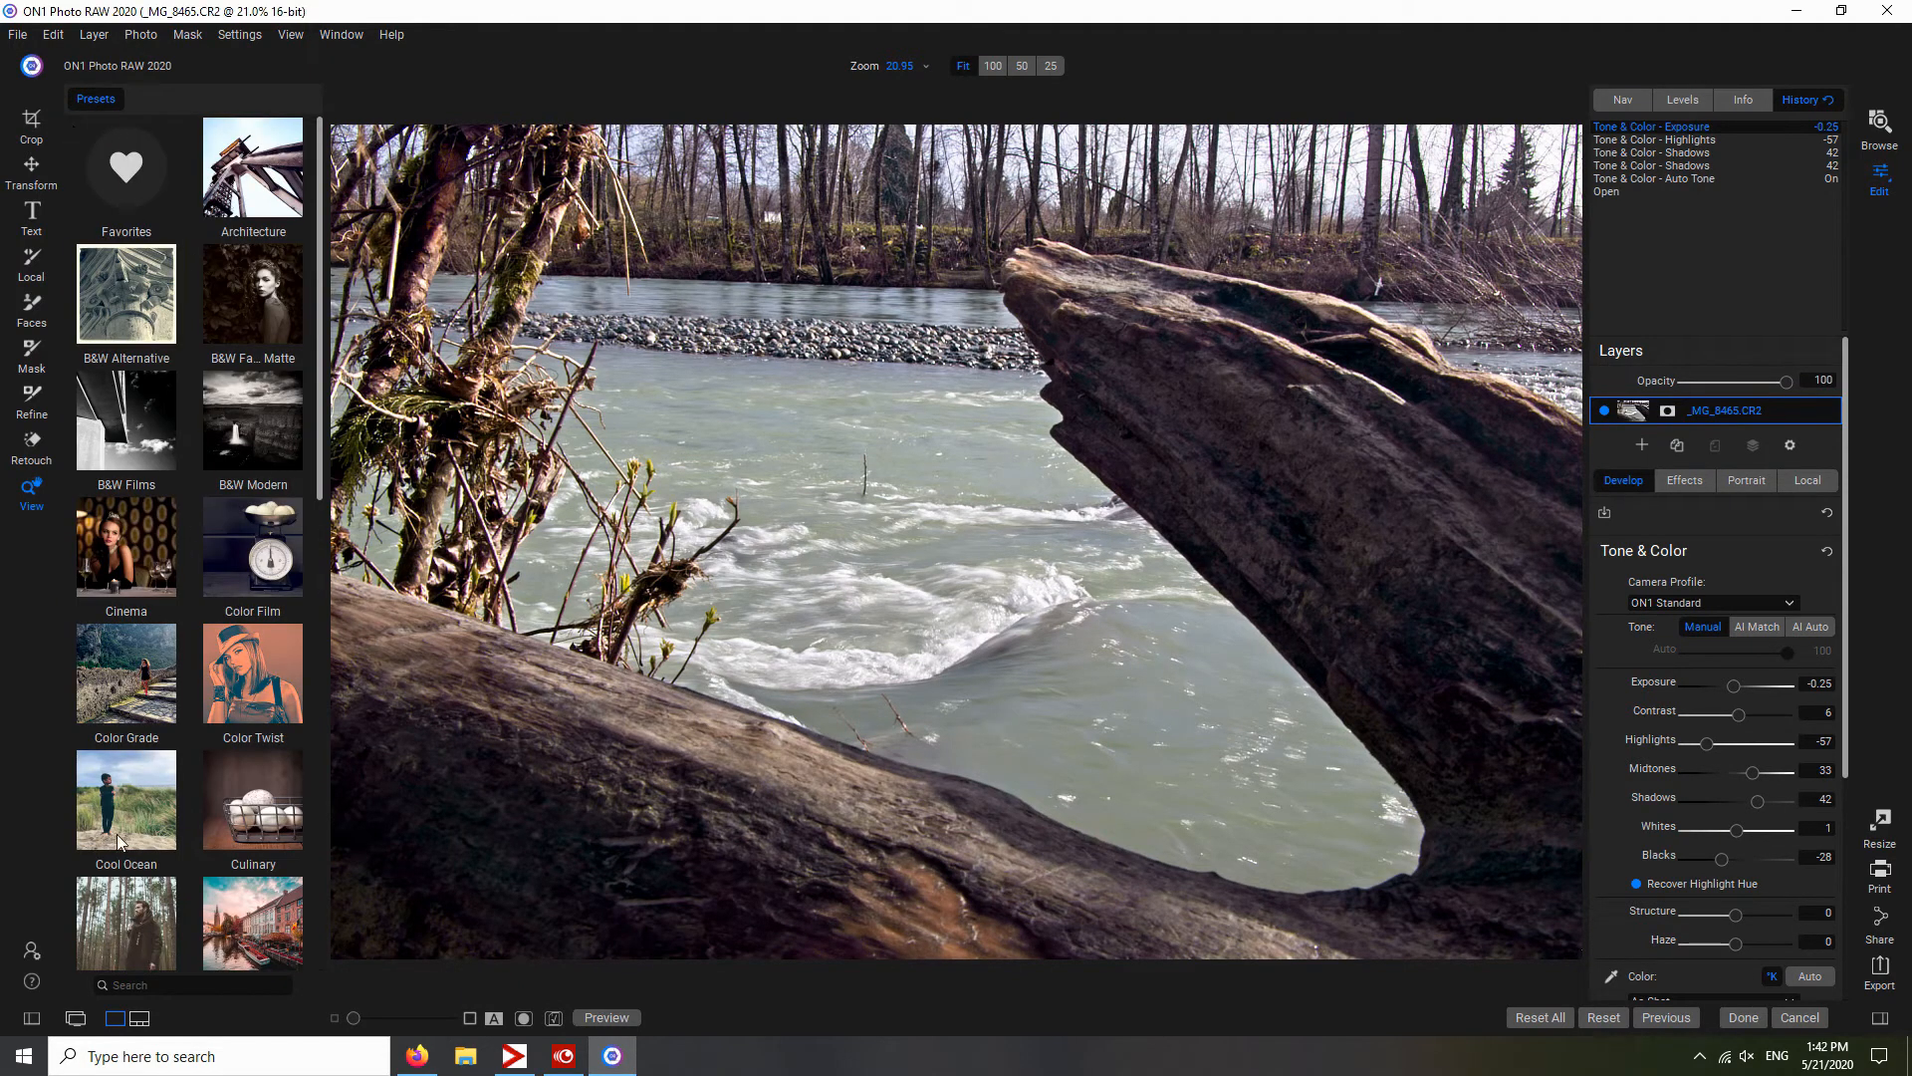
left_click(149, 687)
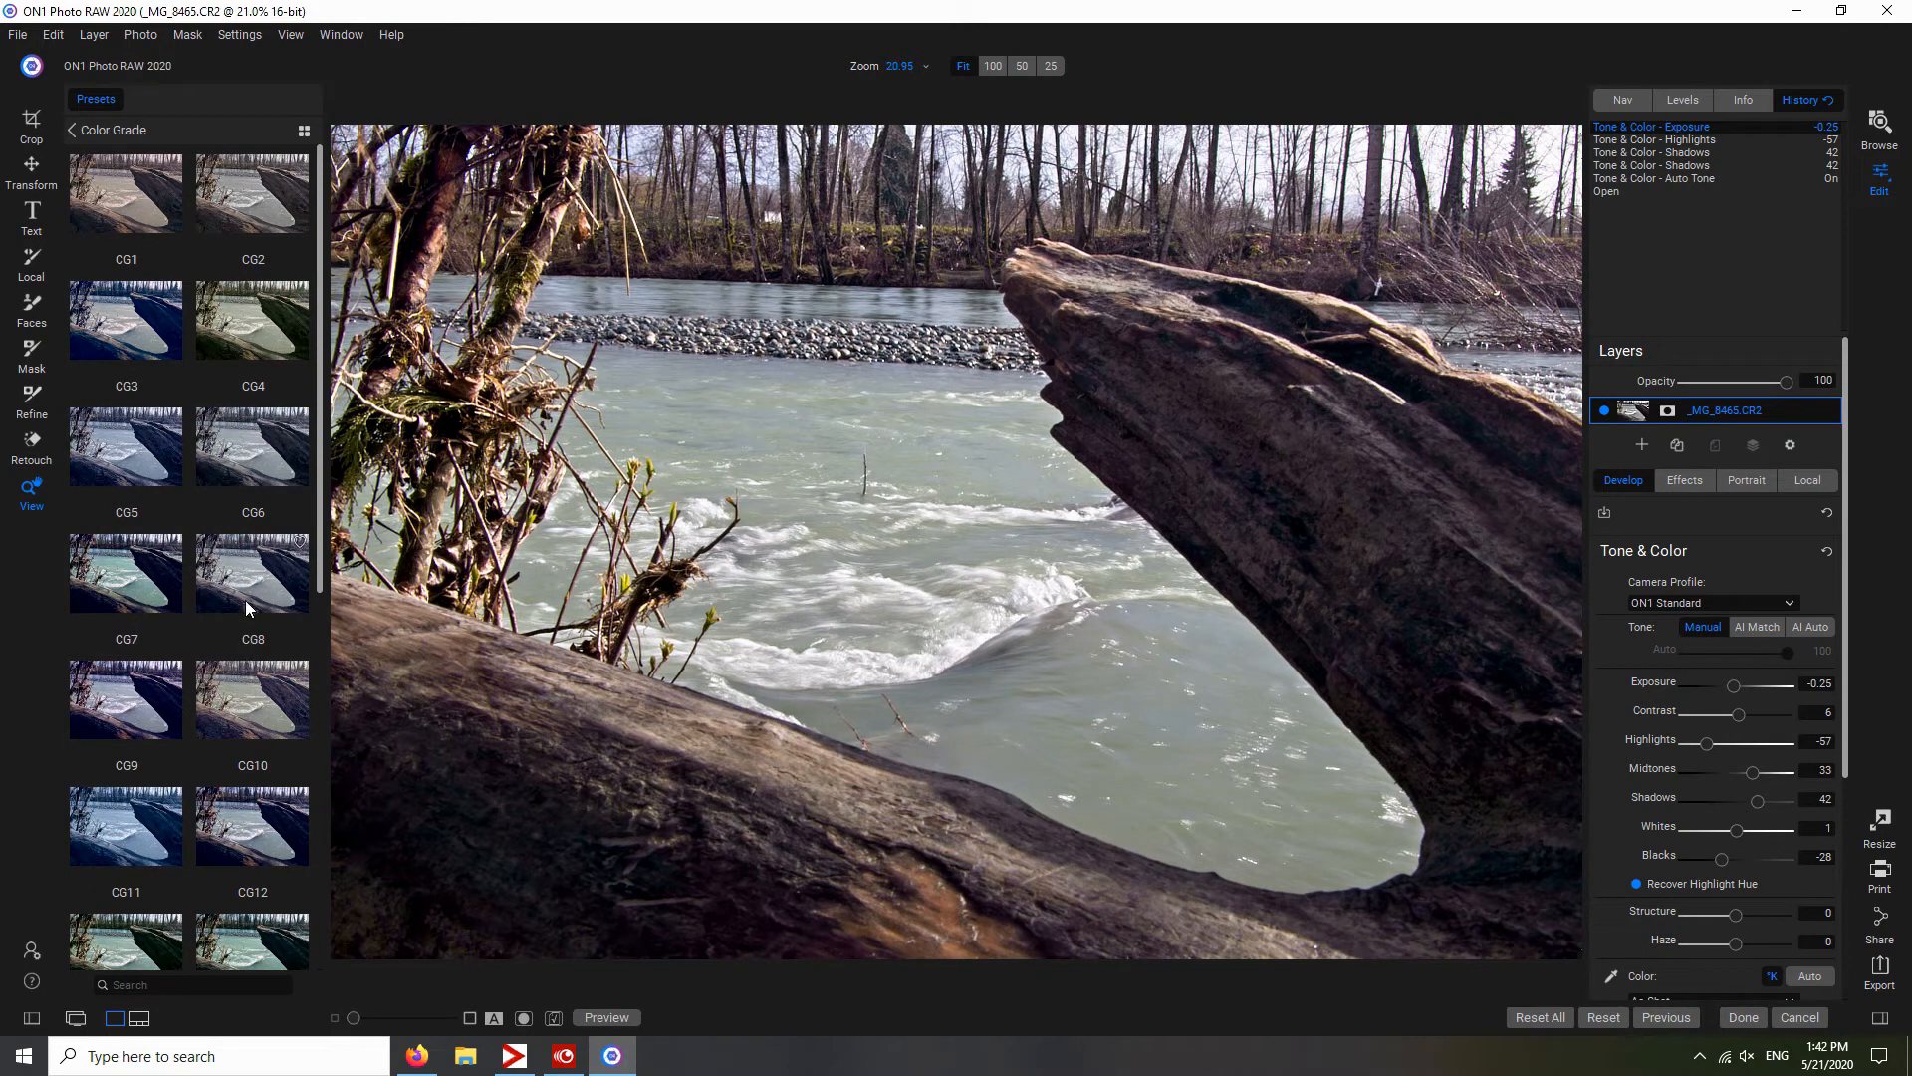
left_click(304, 132)
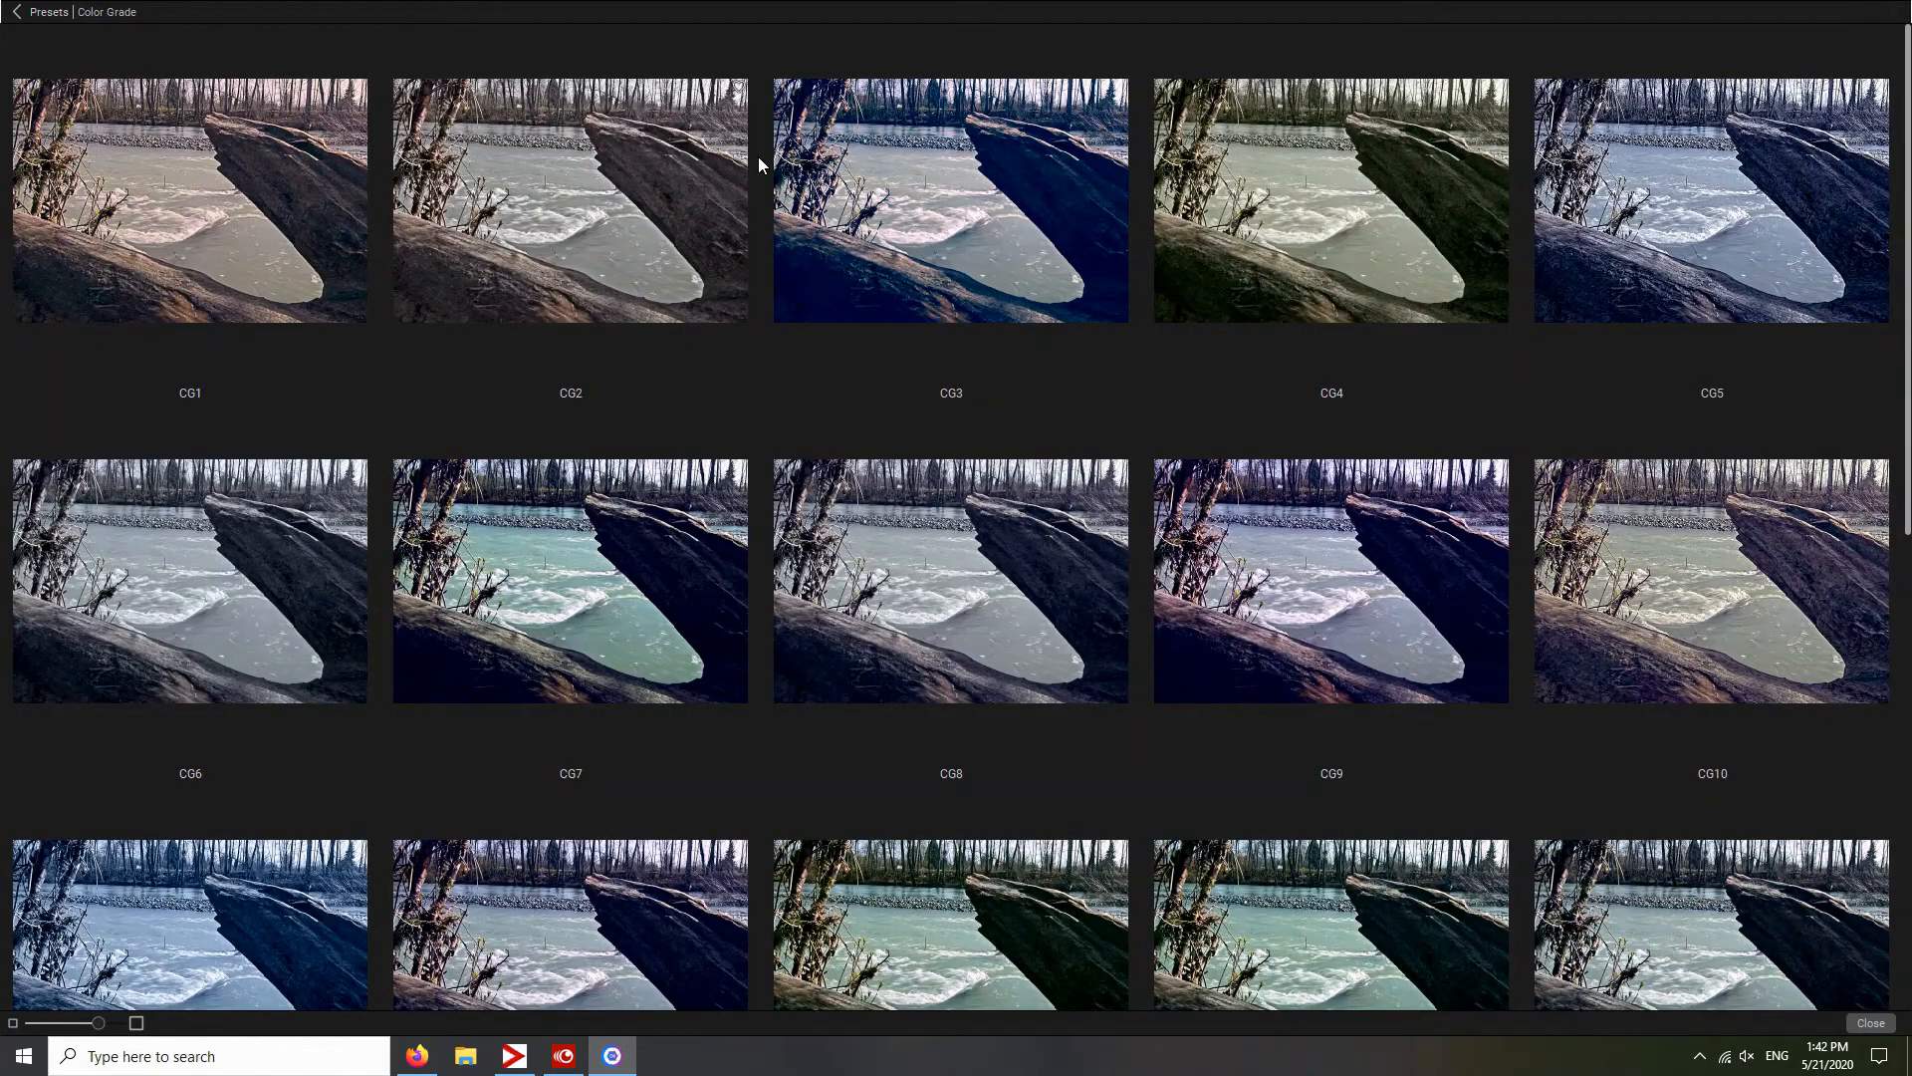
scroll(1031, 802, "down", 4)
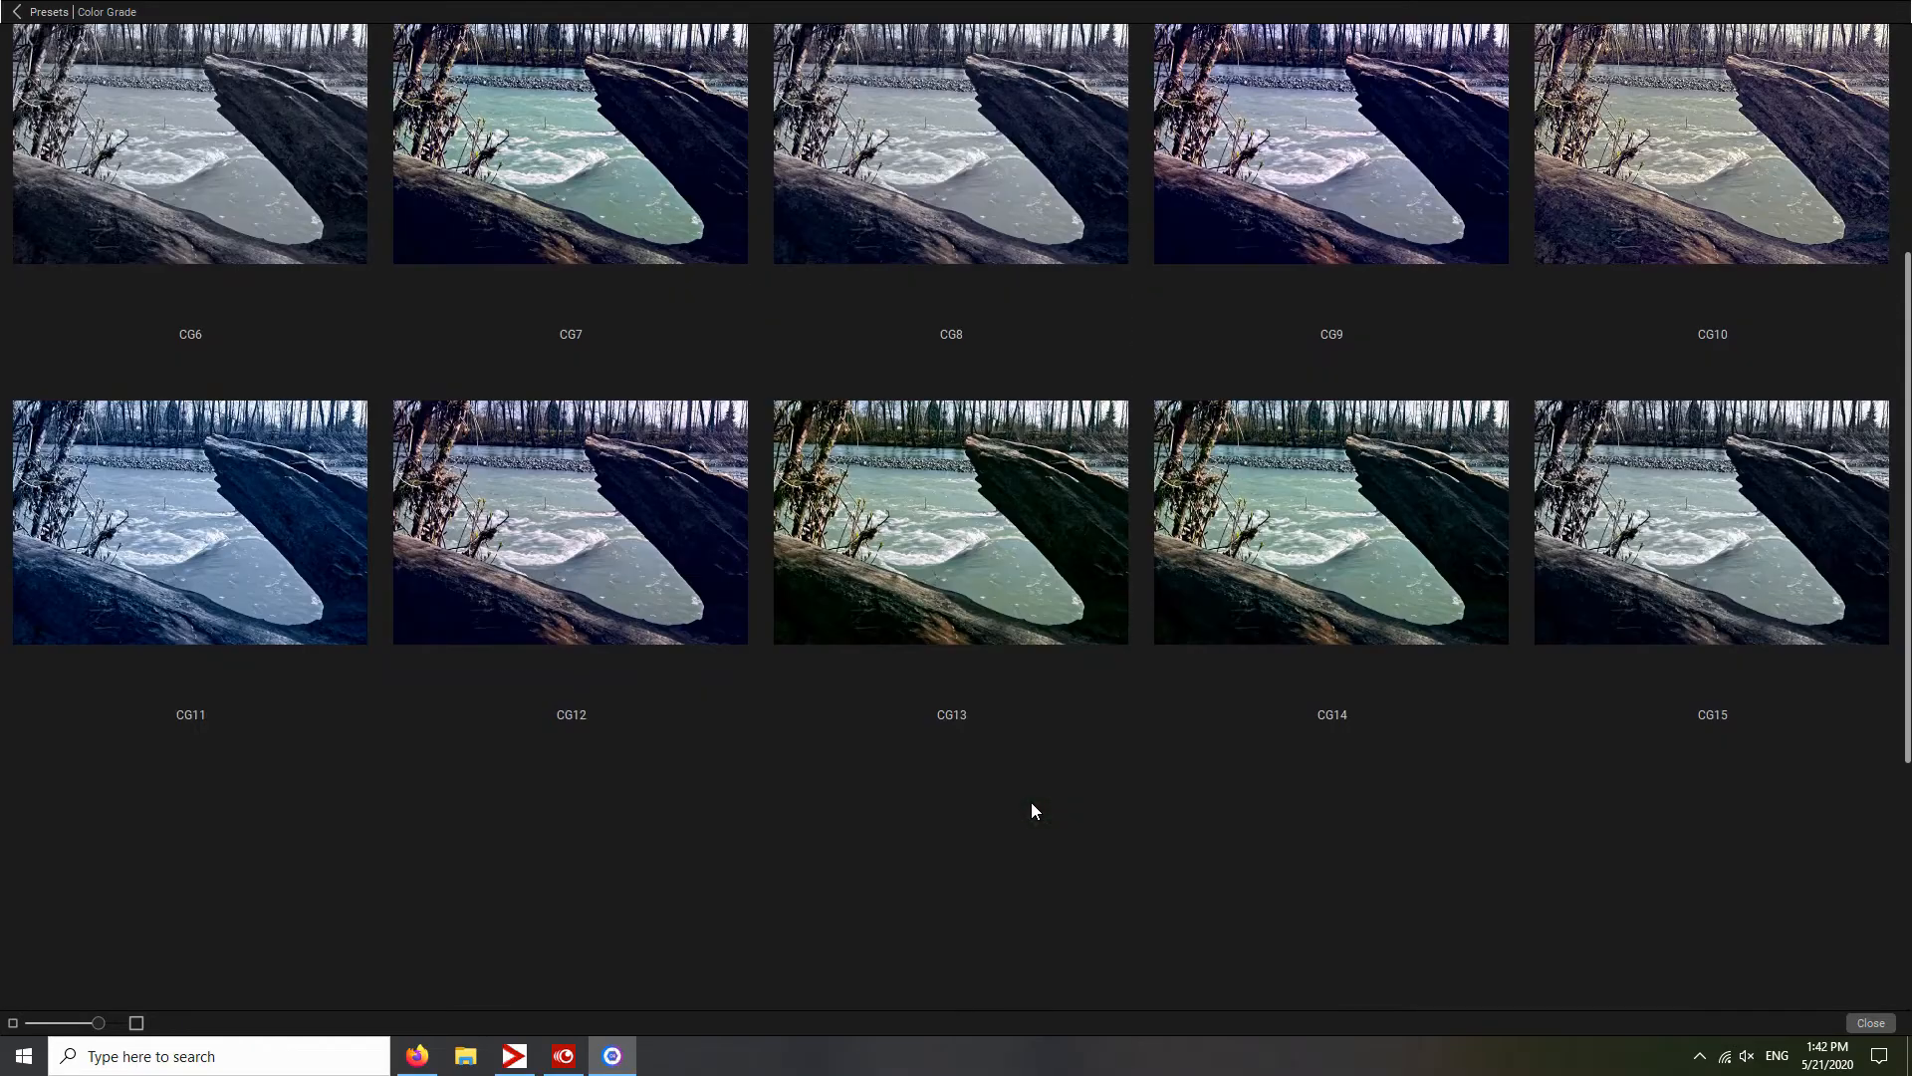
scroll(1031, 802, "up", 4)
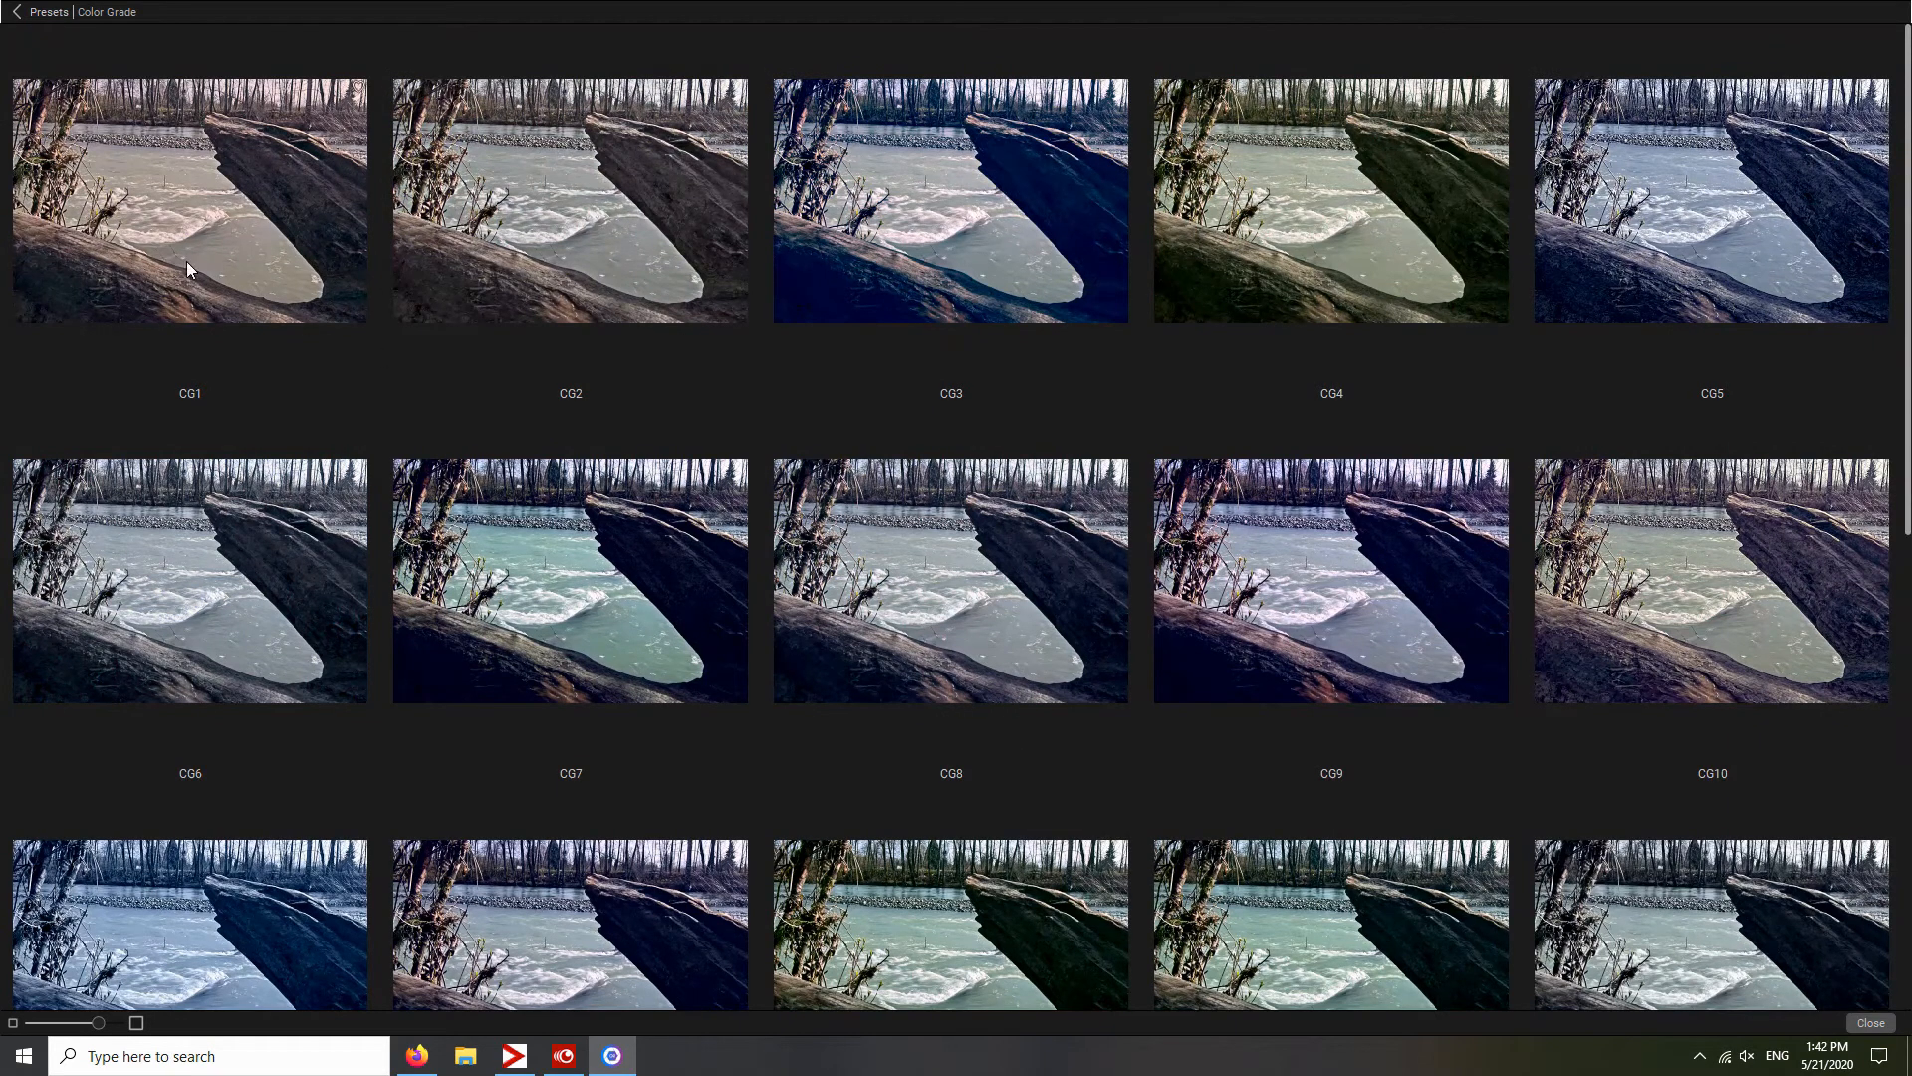
left_click(28, 15)
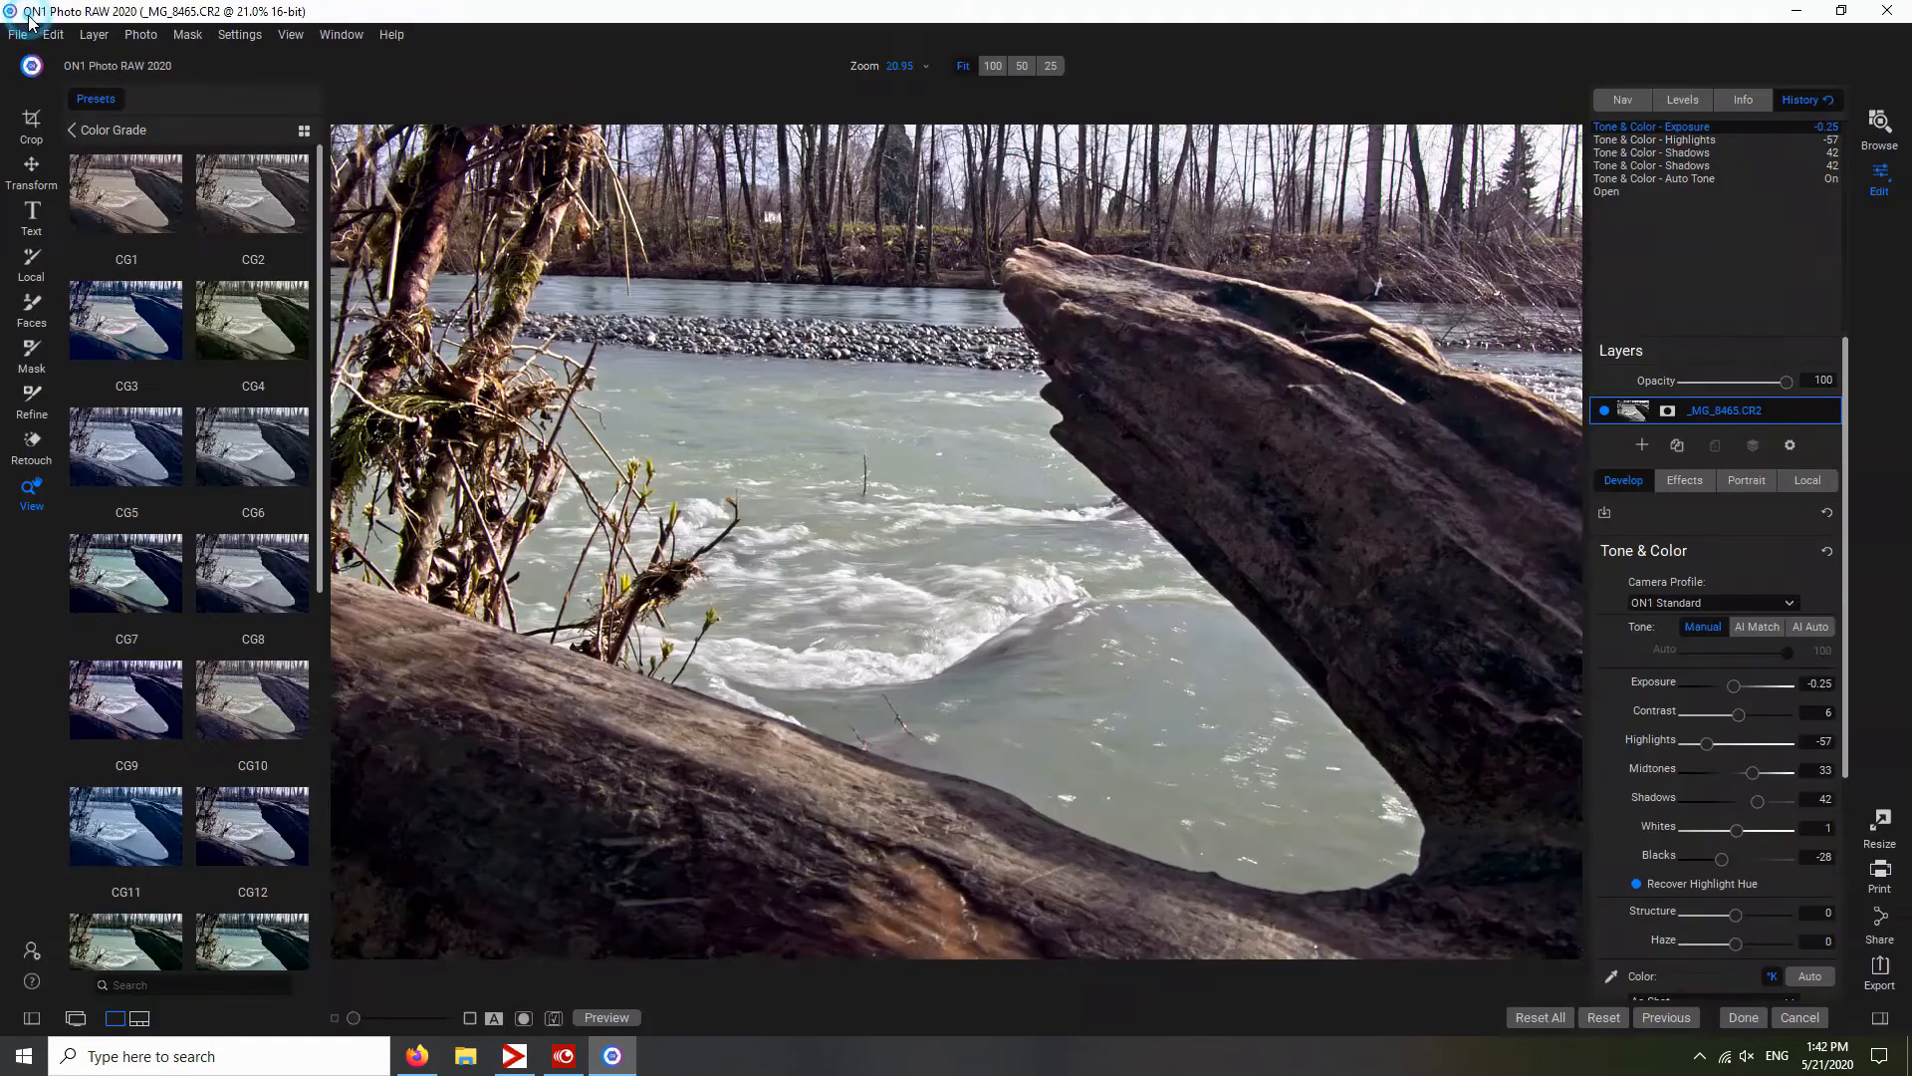
- Leave and hide the presets, and paint a darkening local adjustment with Exposure -1 over the white rapids using a size 500 brush
left_click(69, 129)
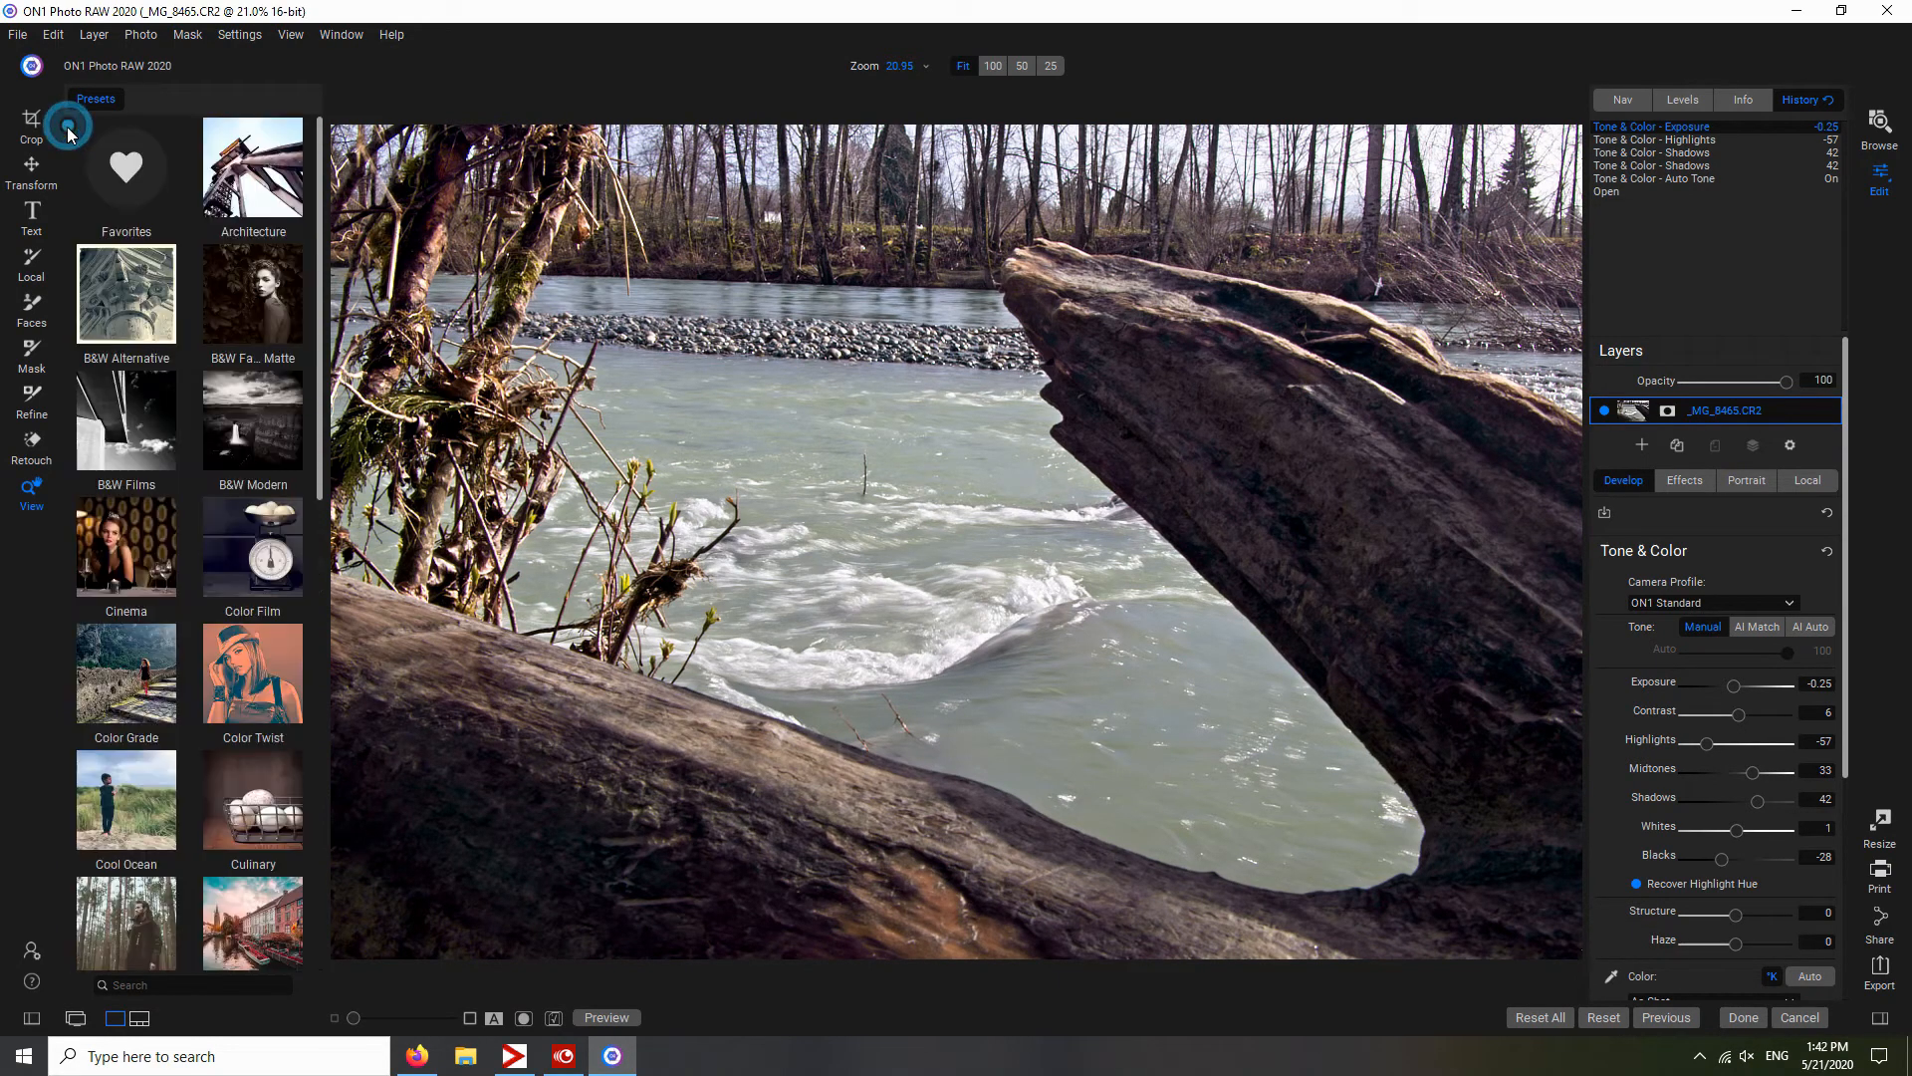
left_click(33, 1024)
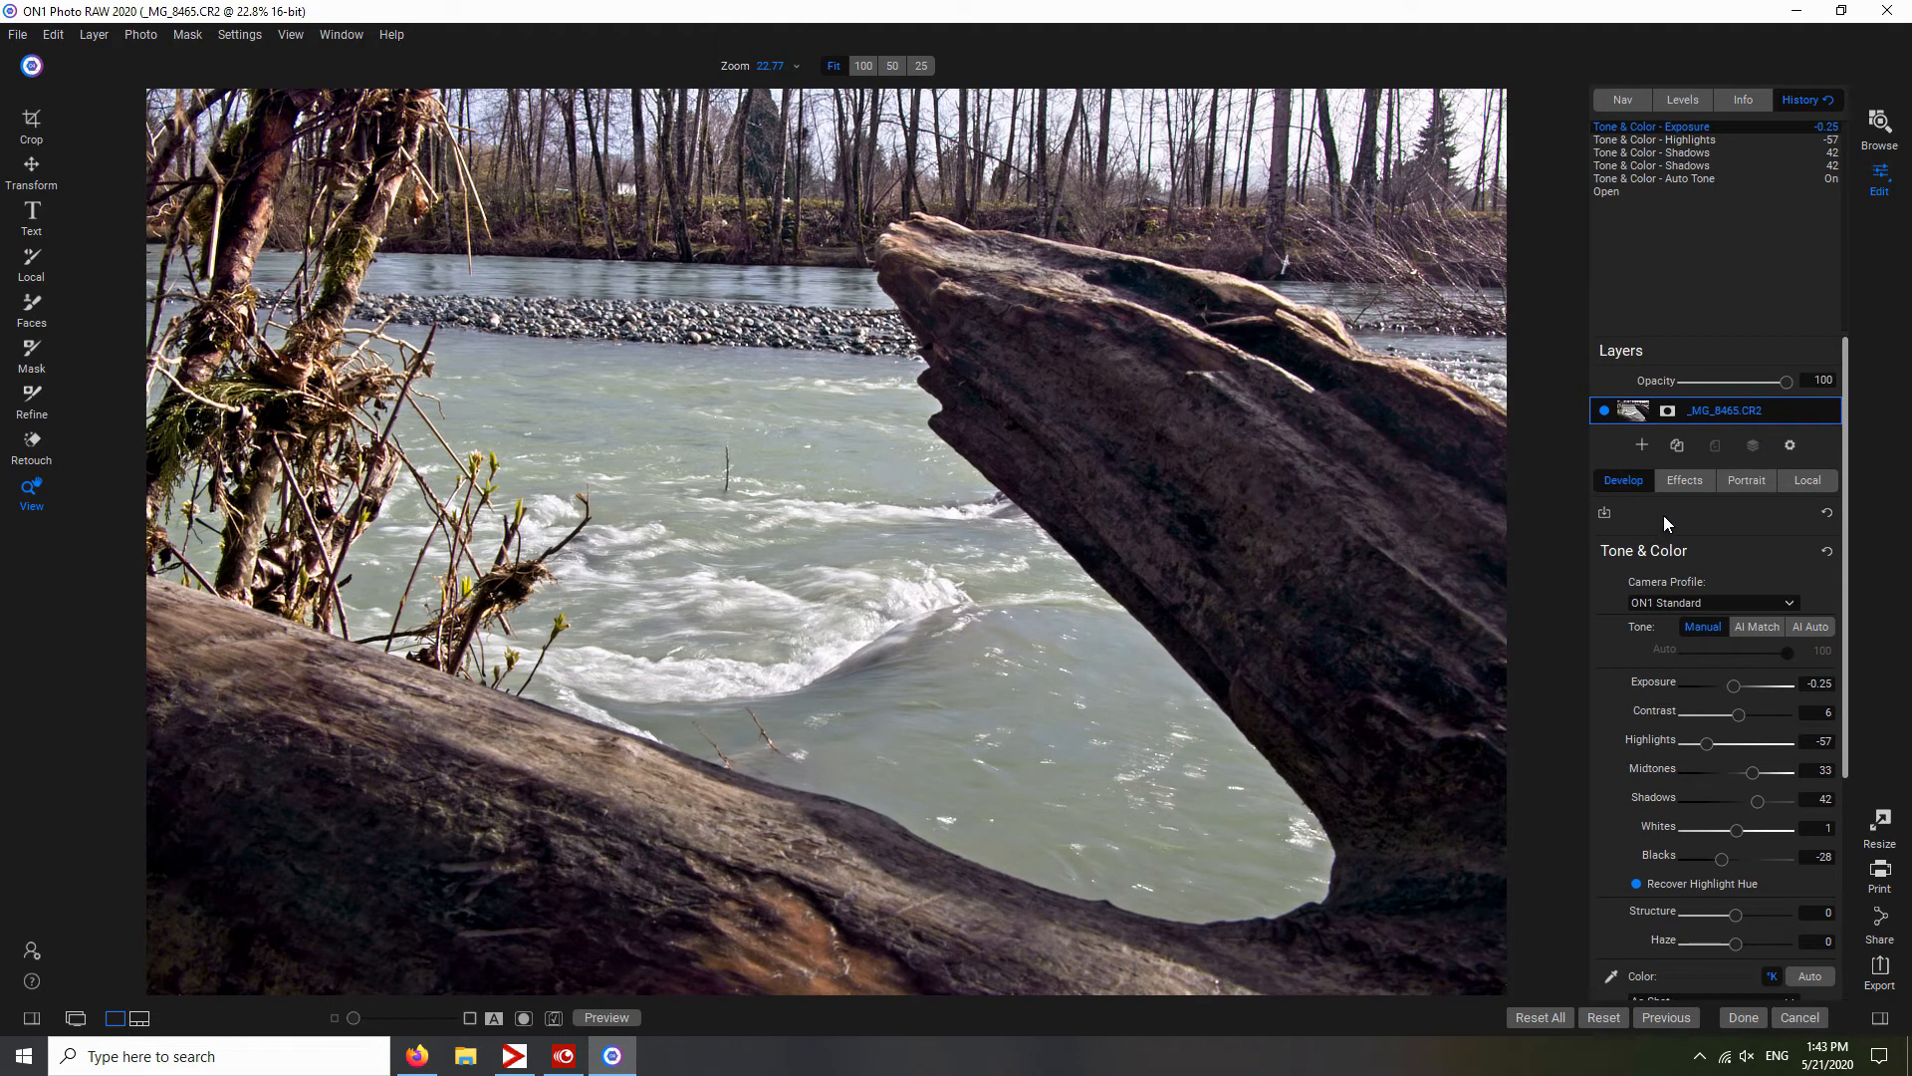
left_click(1807, 482)
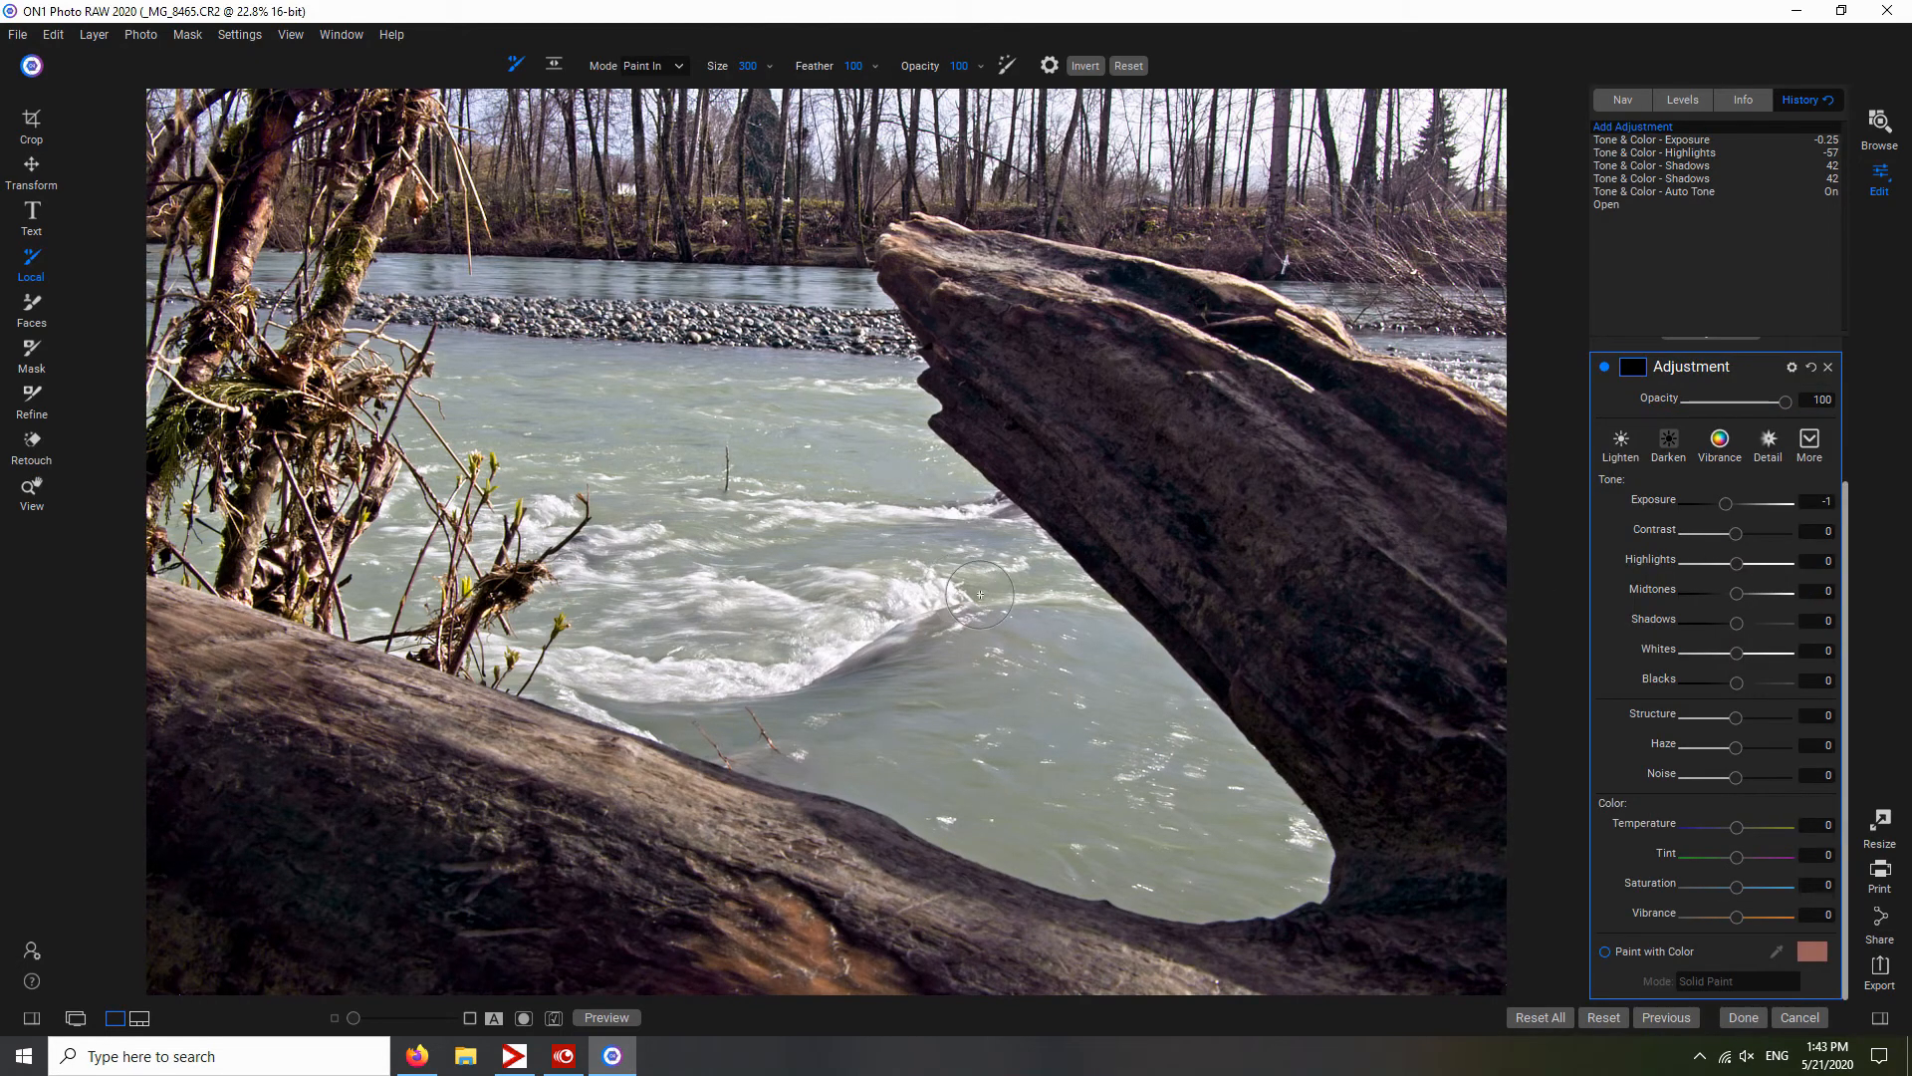
key("bracketright")
key("bracketright")
key("bracketright")
key("bracketright")
mouse_move(928, 590)
left_mouse_down()
mouse_move(595, 654)
mouse_move(826, 678)
mouse_move(787, 613)
mouse_move(658, 563)
mouse_move(588, 563)
mouse_move(557, 638)
mouse_move(597, 687)
mouse_move(953, 662)
left_mouse_up()
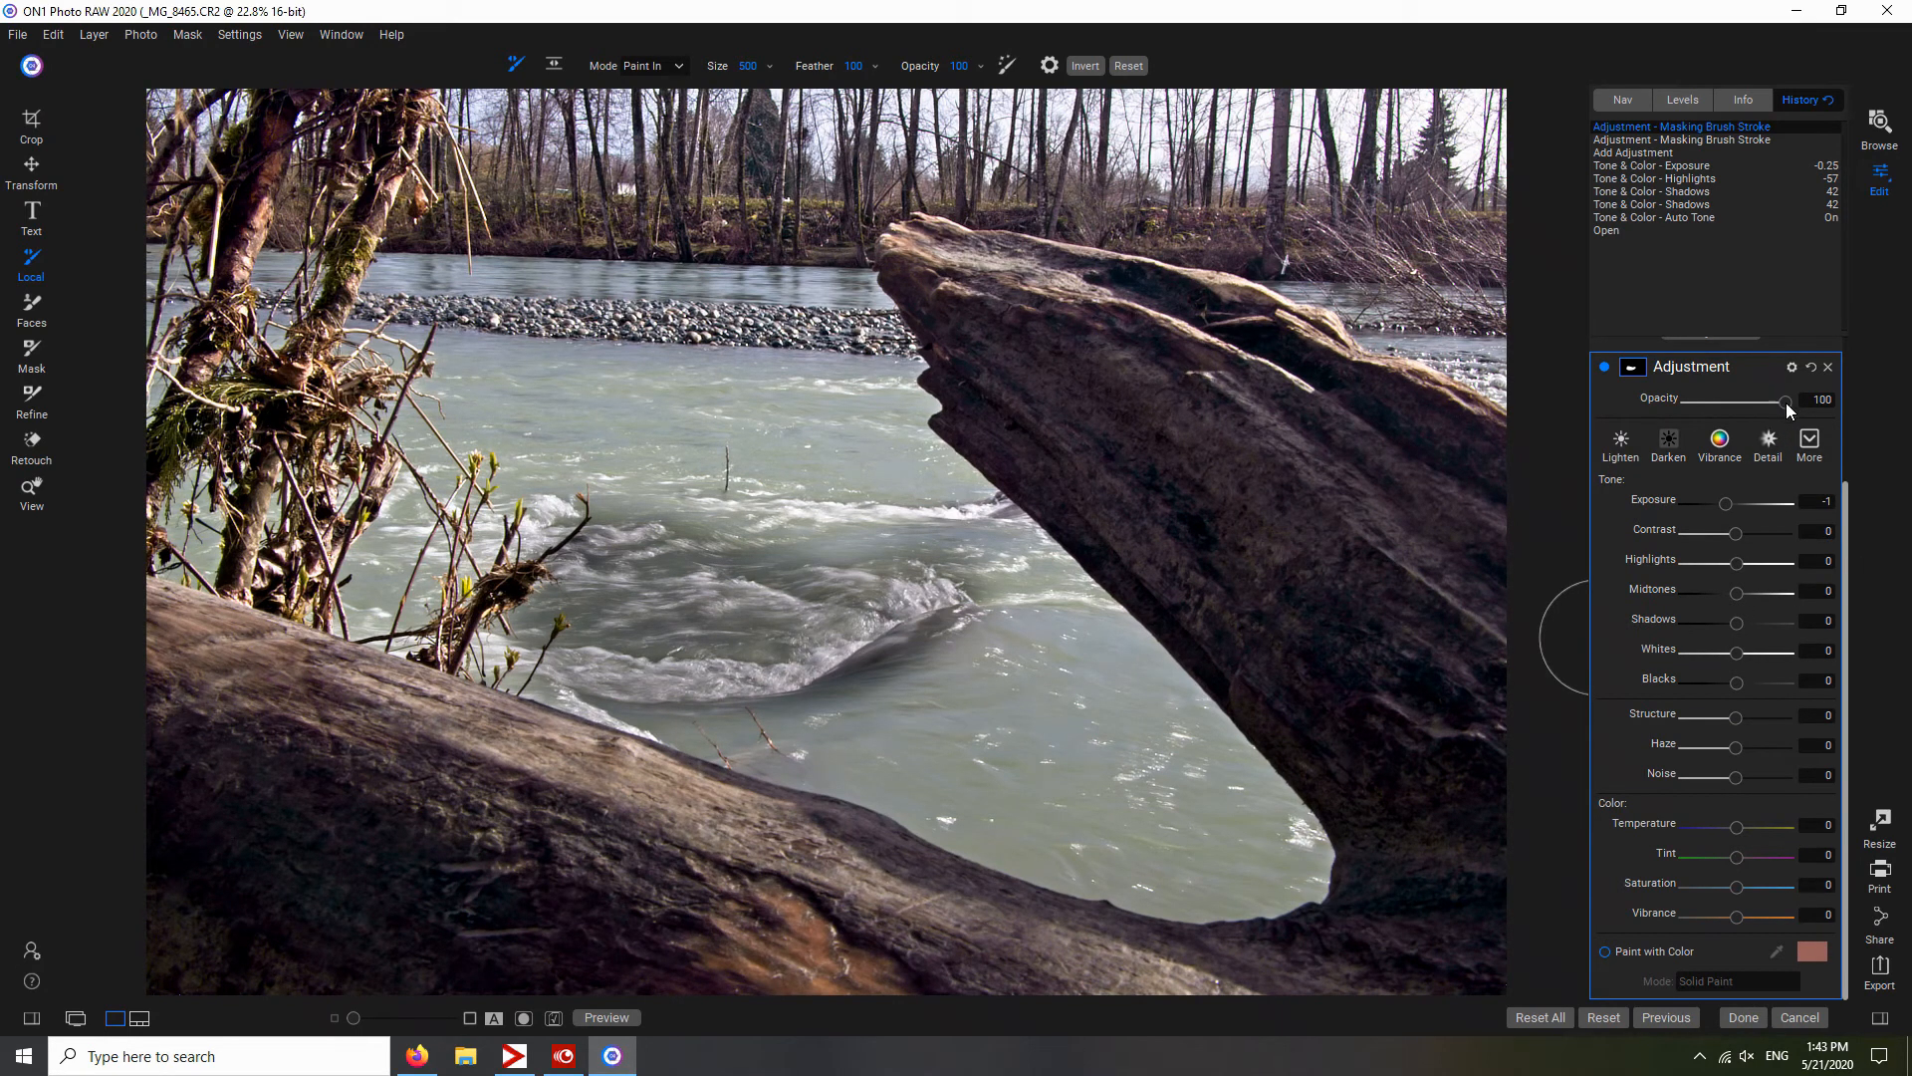
- Reduce the local adjustment's opacity to 9 and collapse its settings
left_click_drag(1765, 402, 1695, 412)
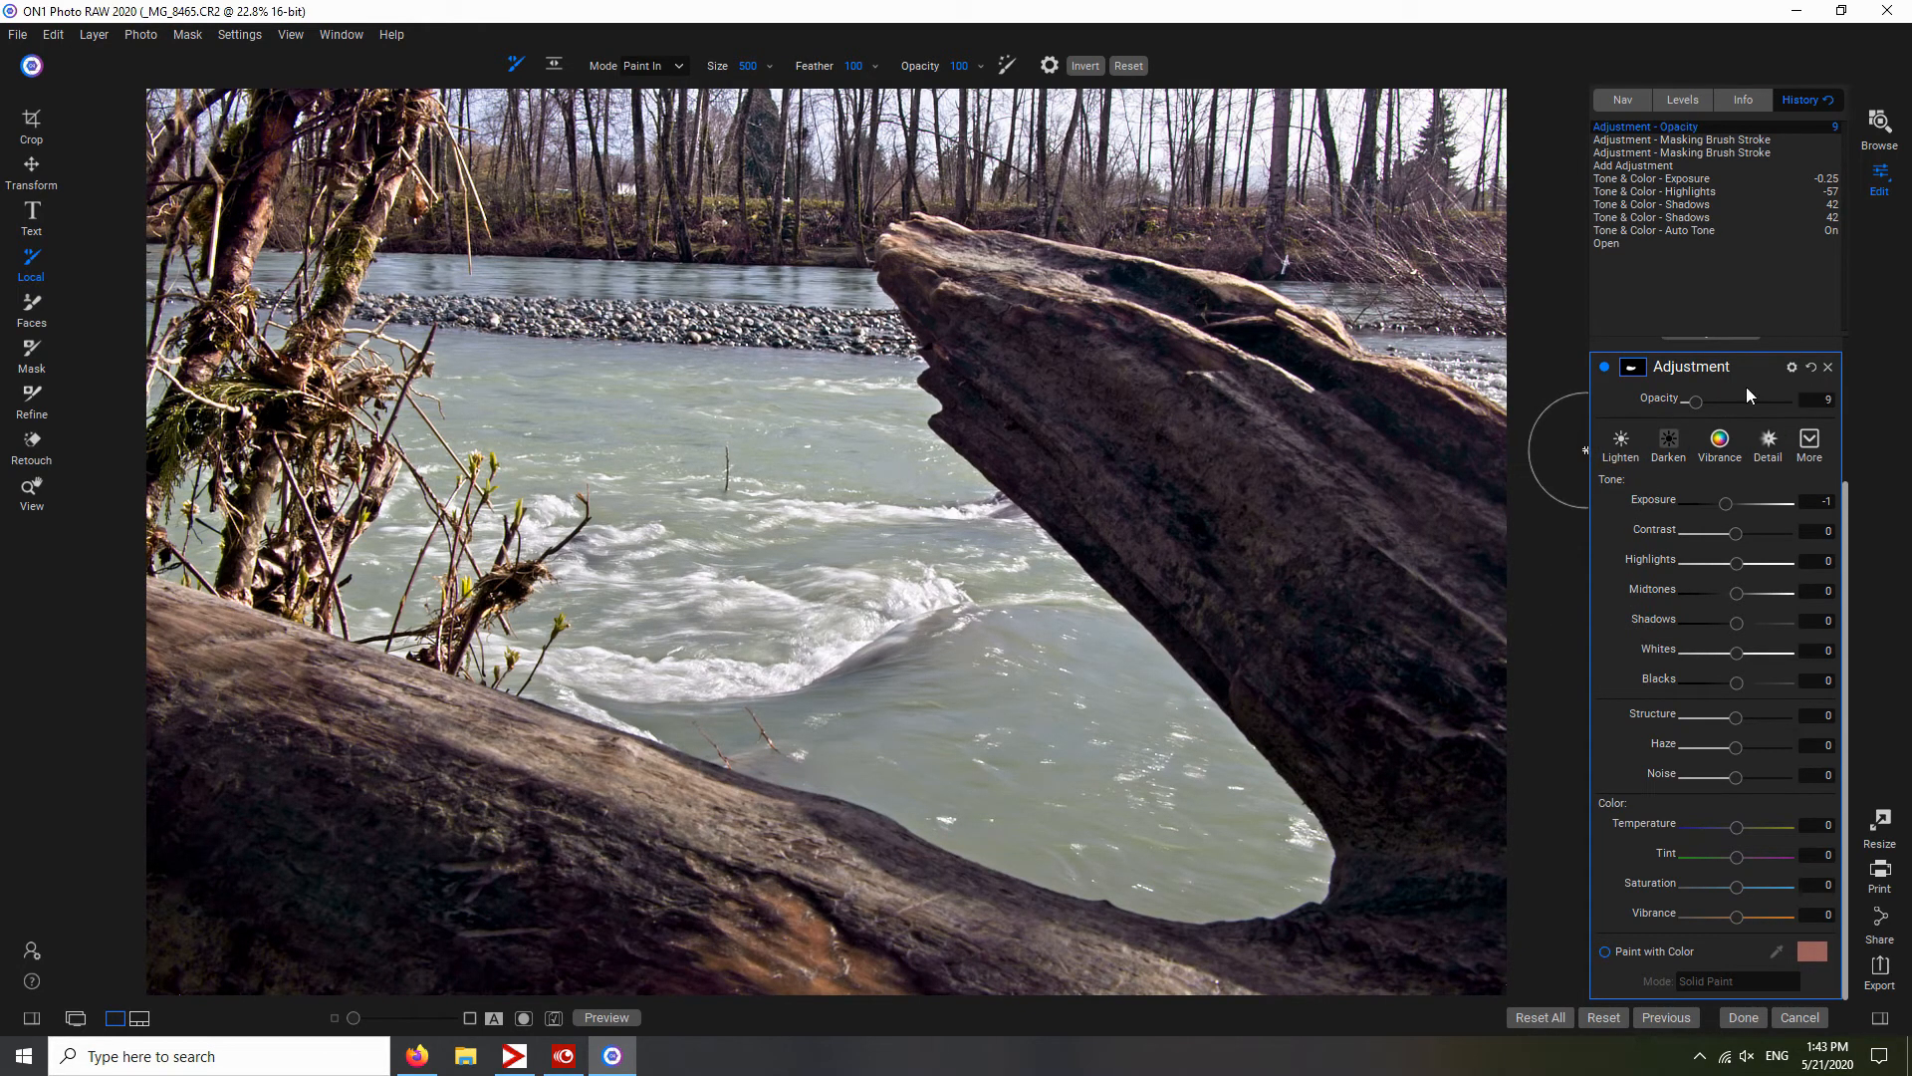
left_click(1641, 321)
left_click(1741, 384)
left_click(1750, 377)
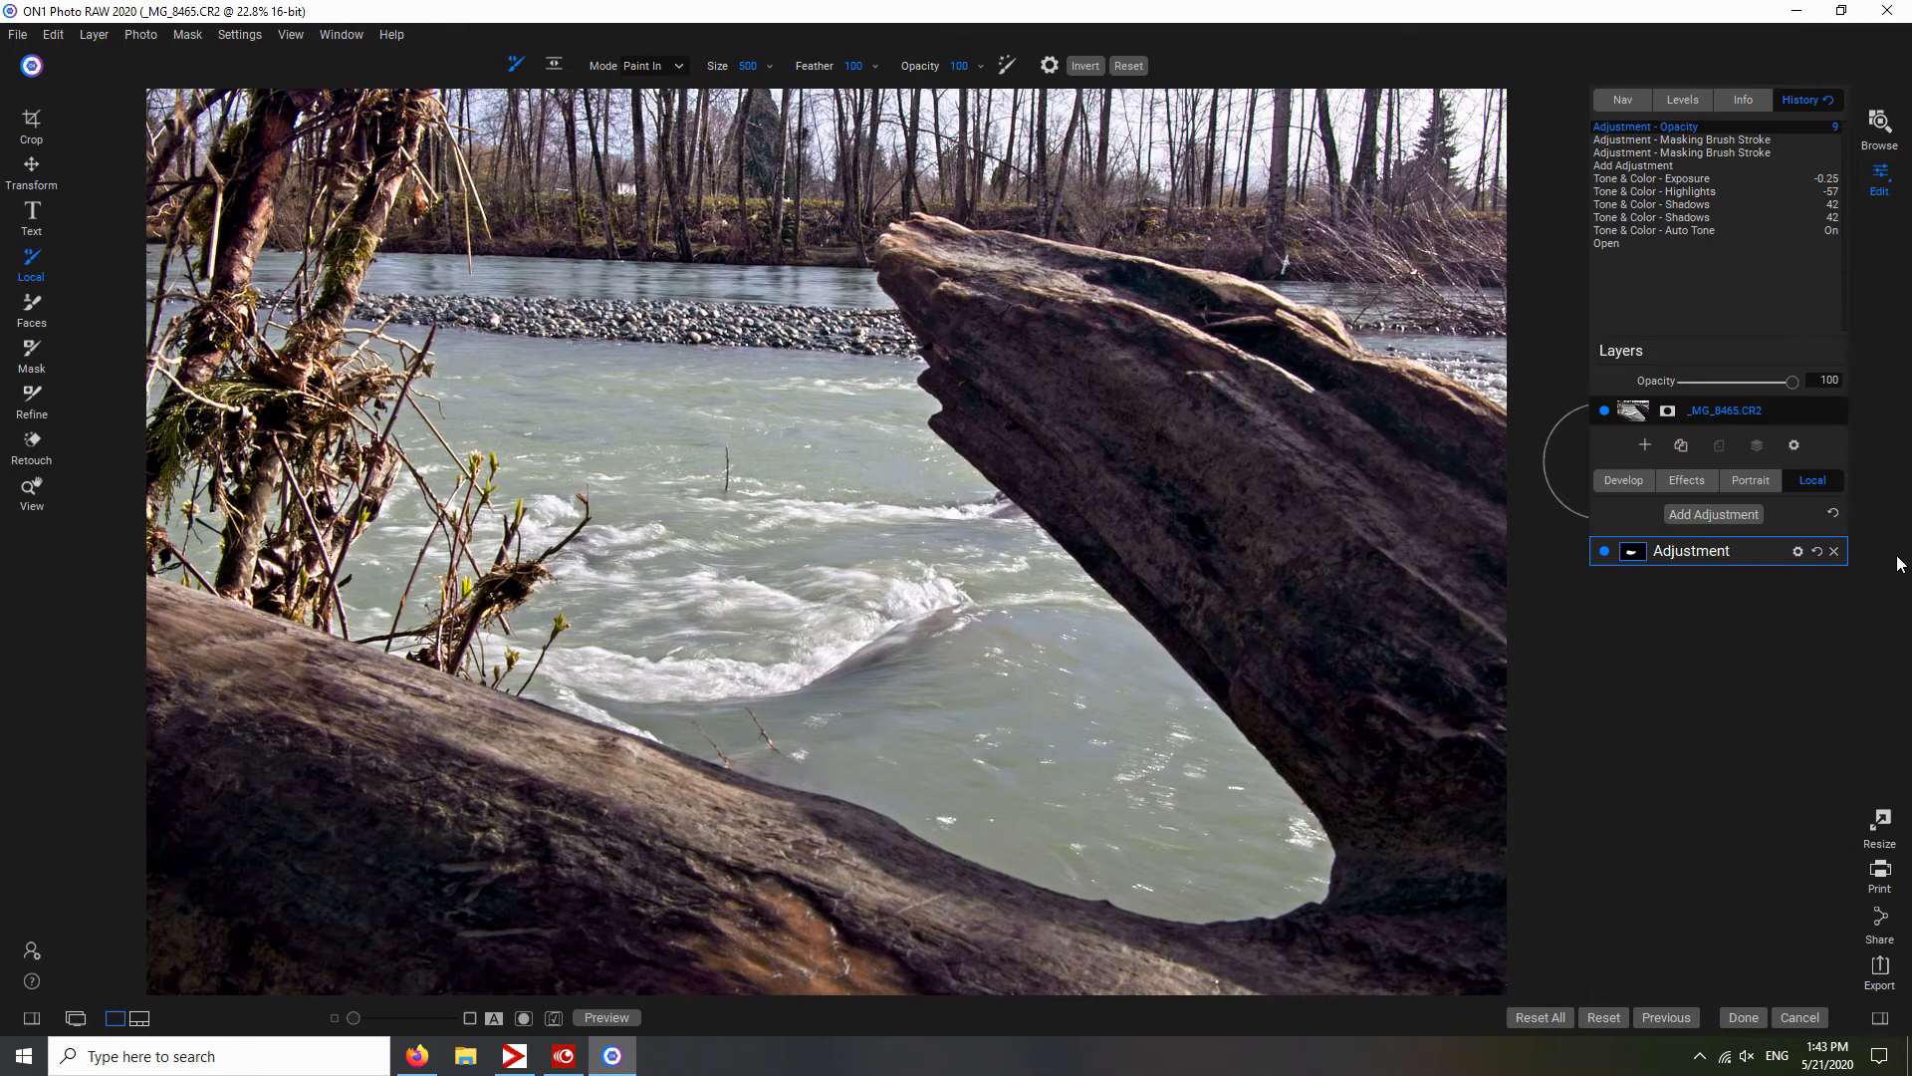
- Add a Dynamic Contrast effects filter to the river photo
left_click(1683, 483)
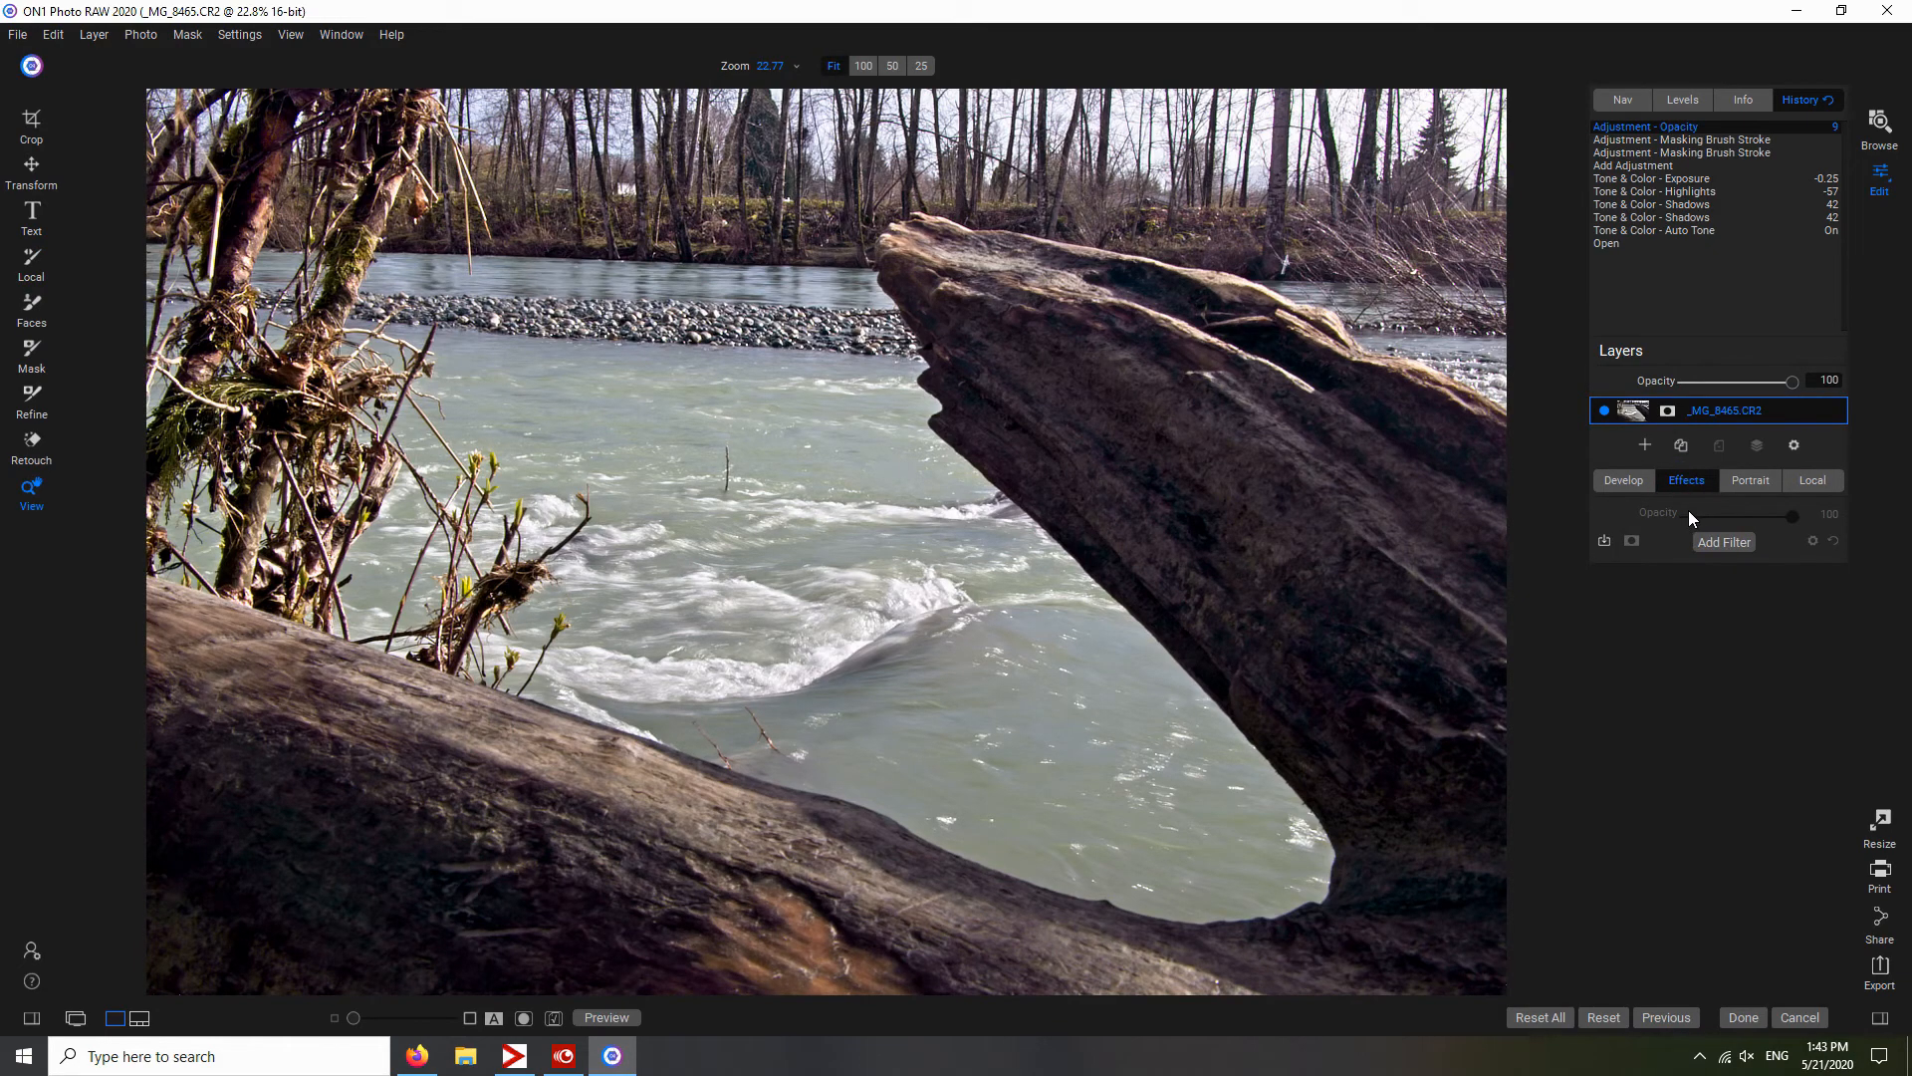
left_click(1725, 544)
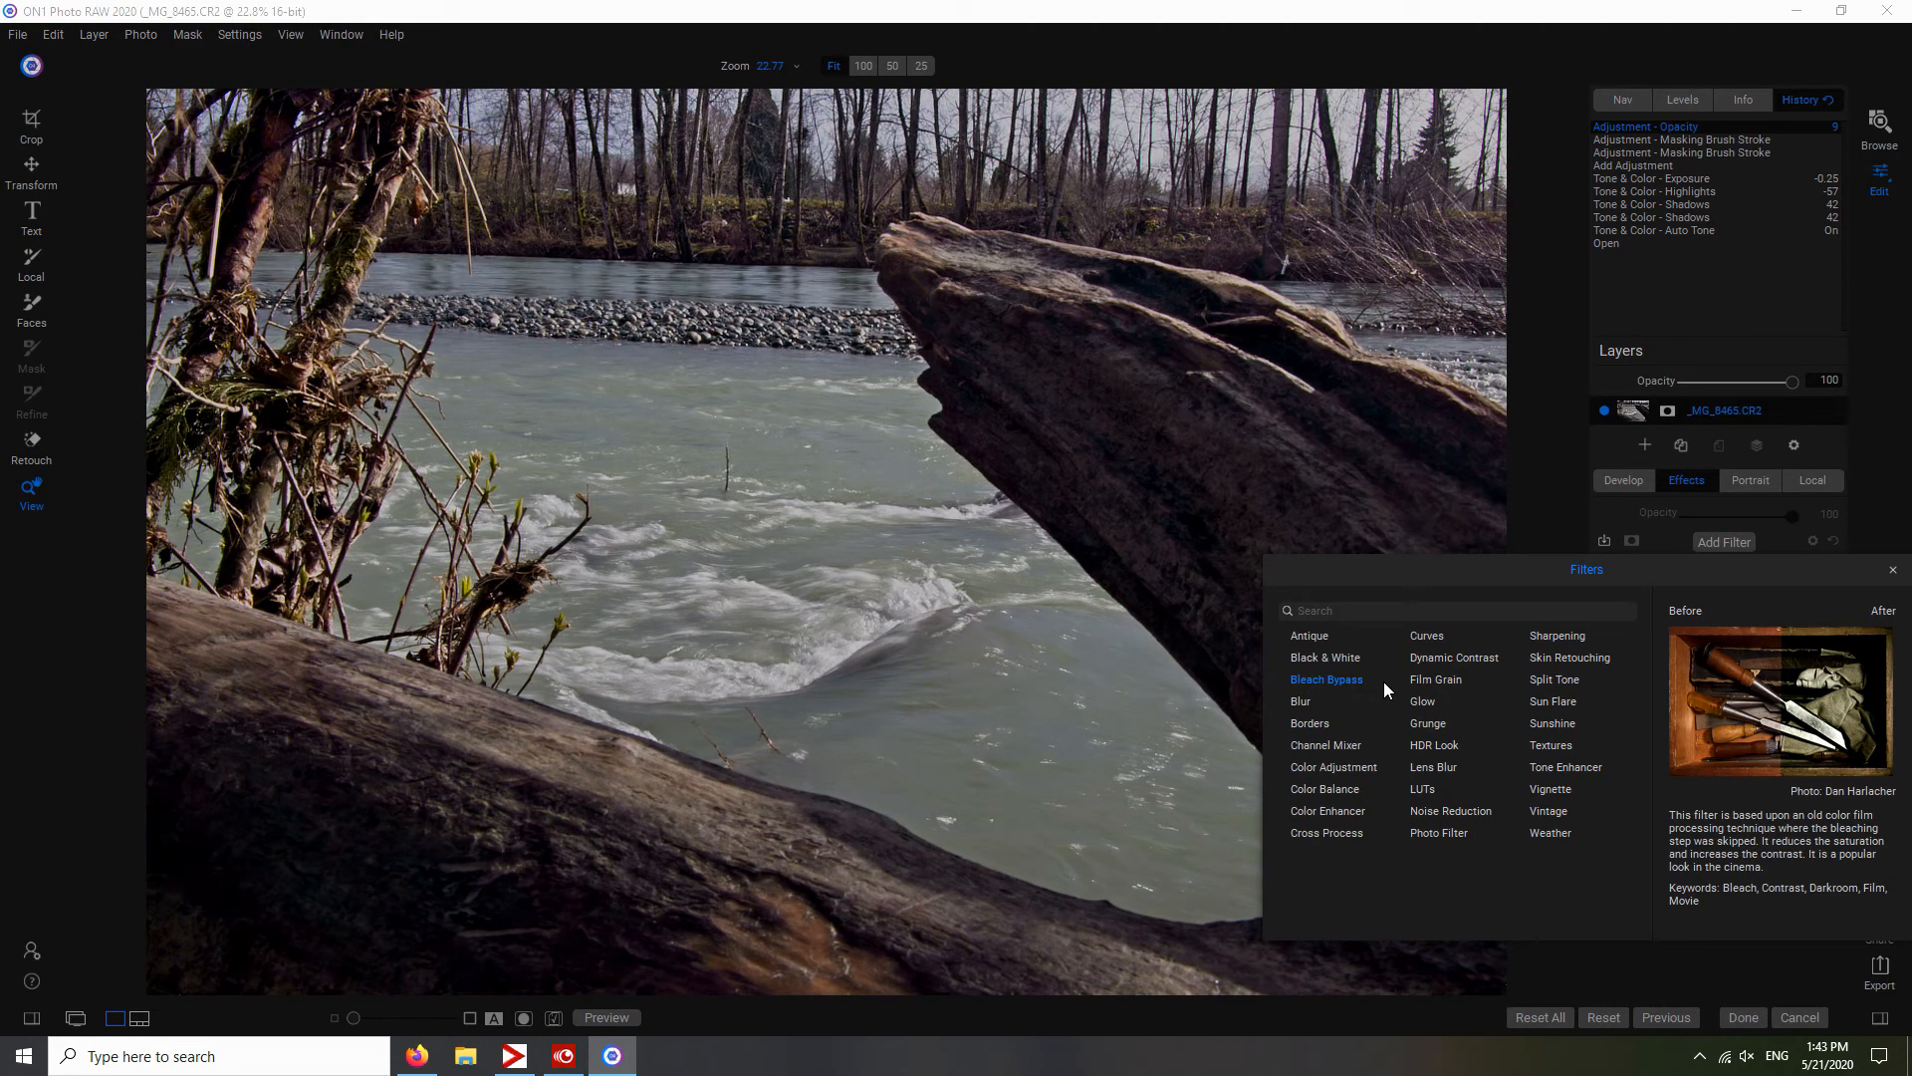
left_click(1440, 659)
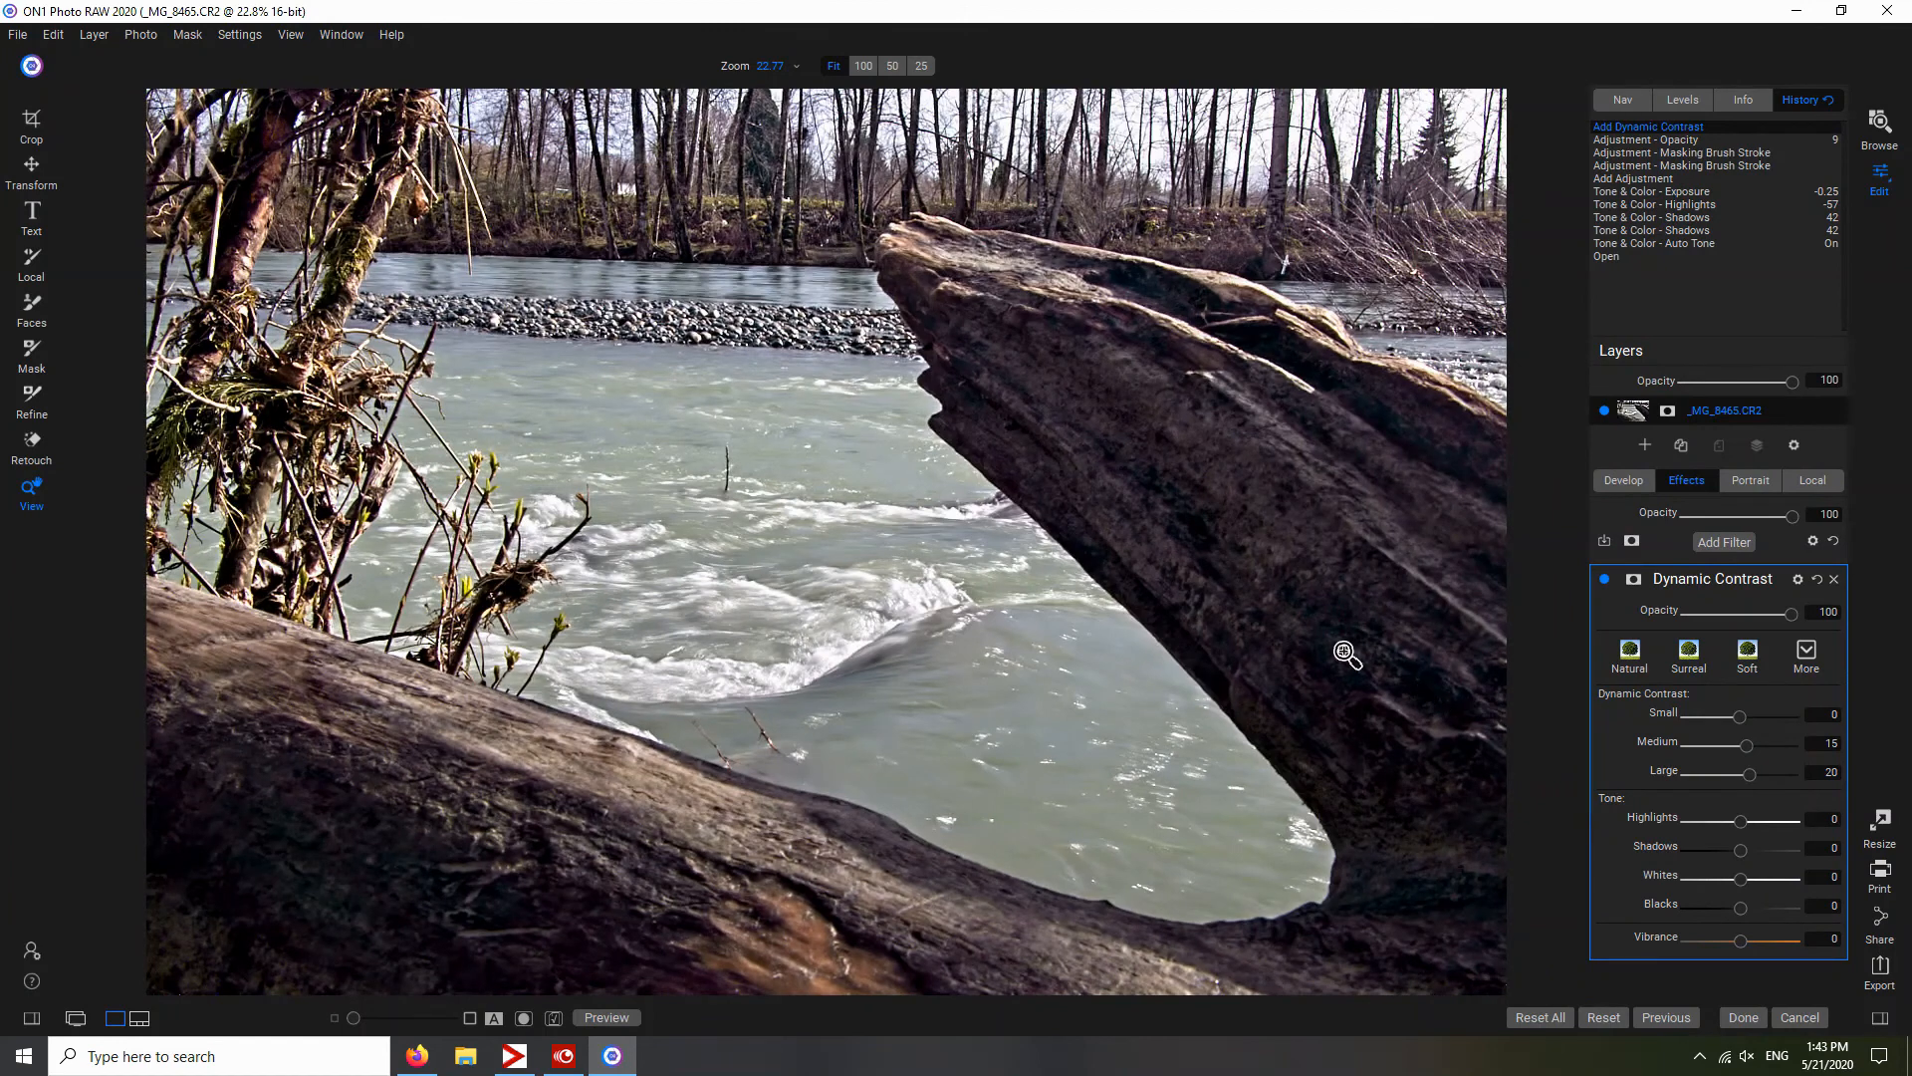
- Compare the photo with the Dynamic Contrast filter off and on, and set the filter's opacity to 92
left_click(1604, 579)
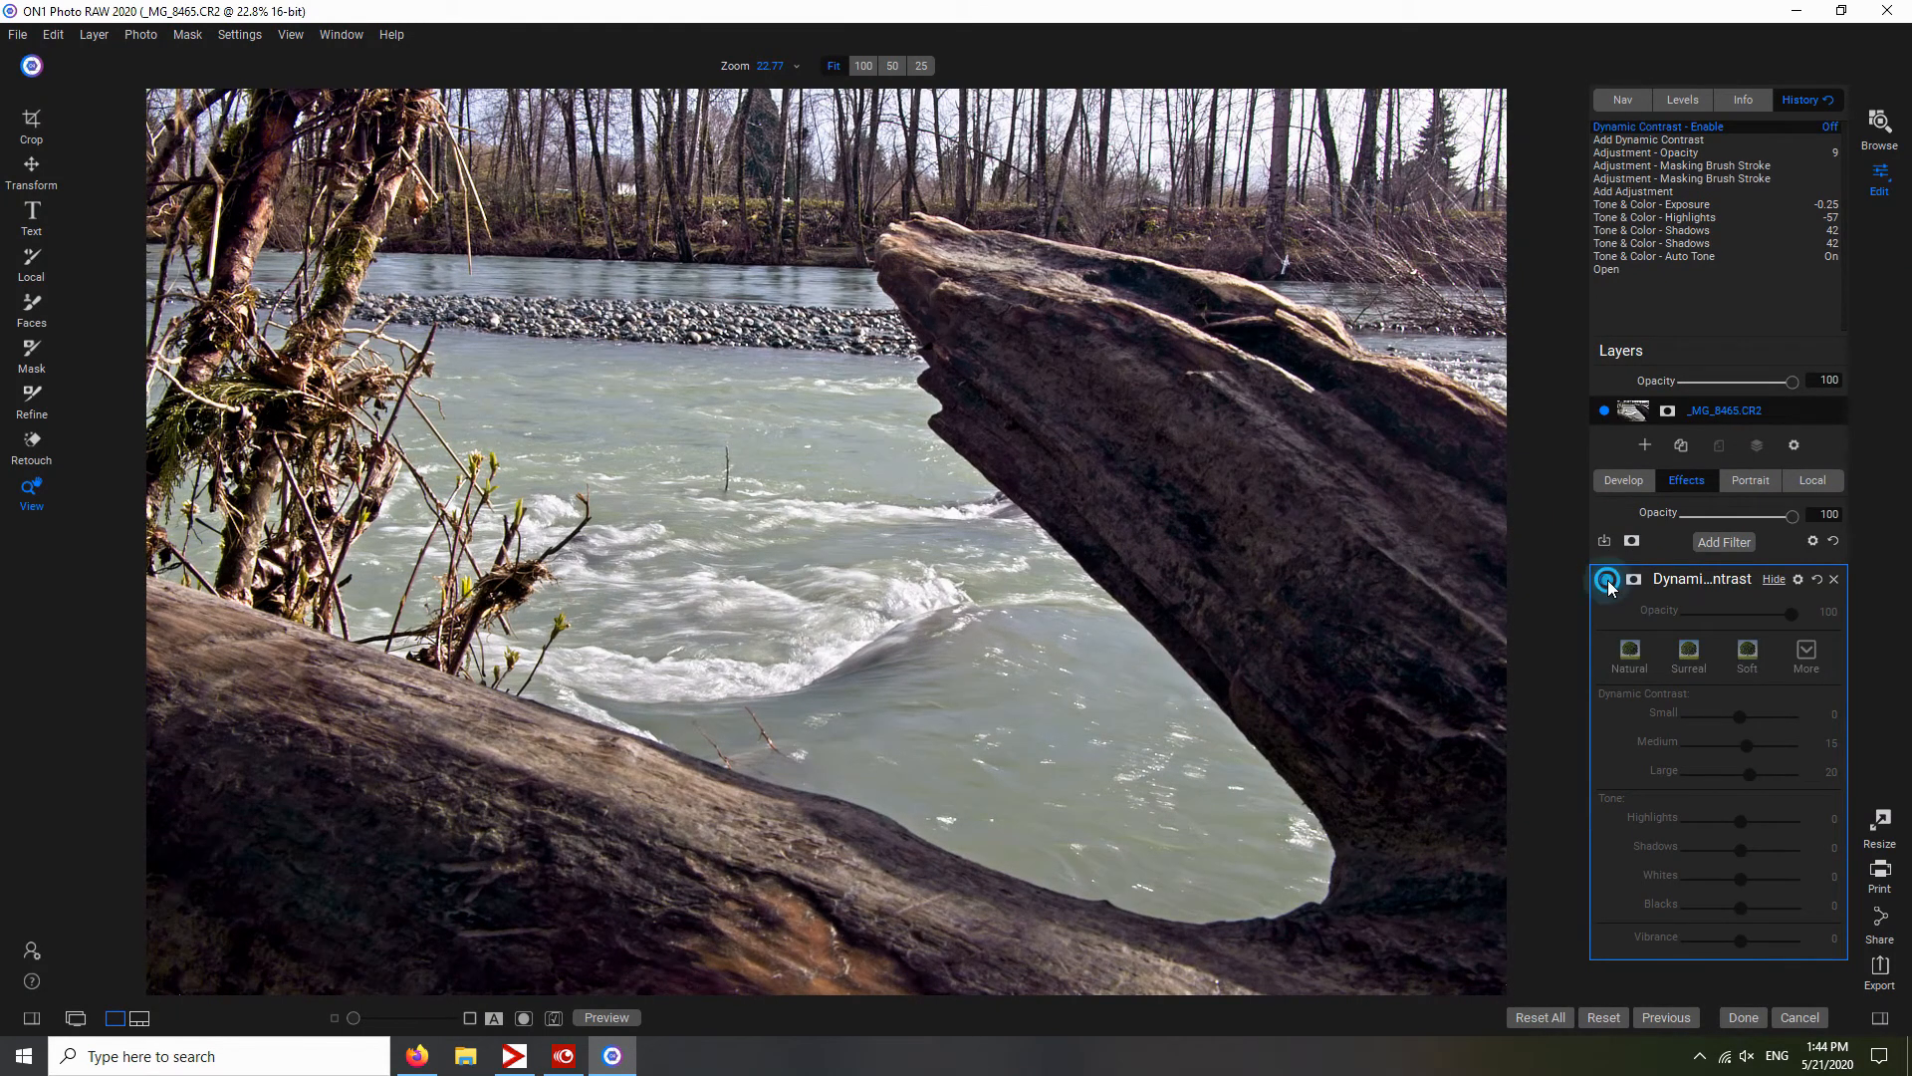
left_click(1605, 579)
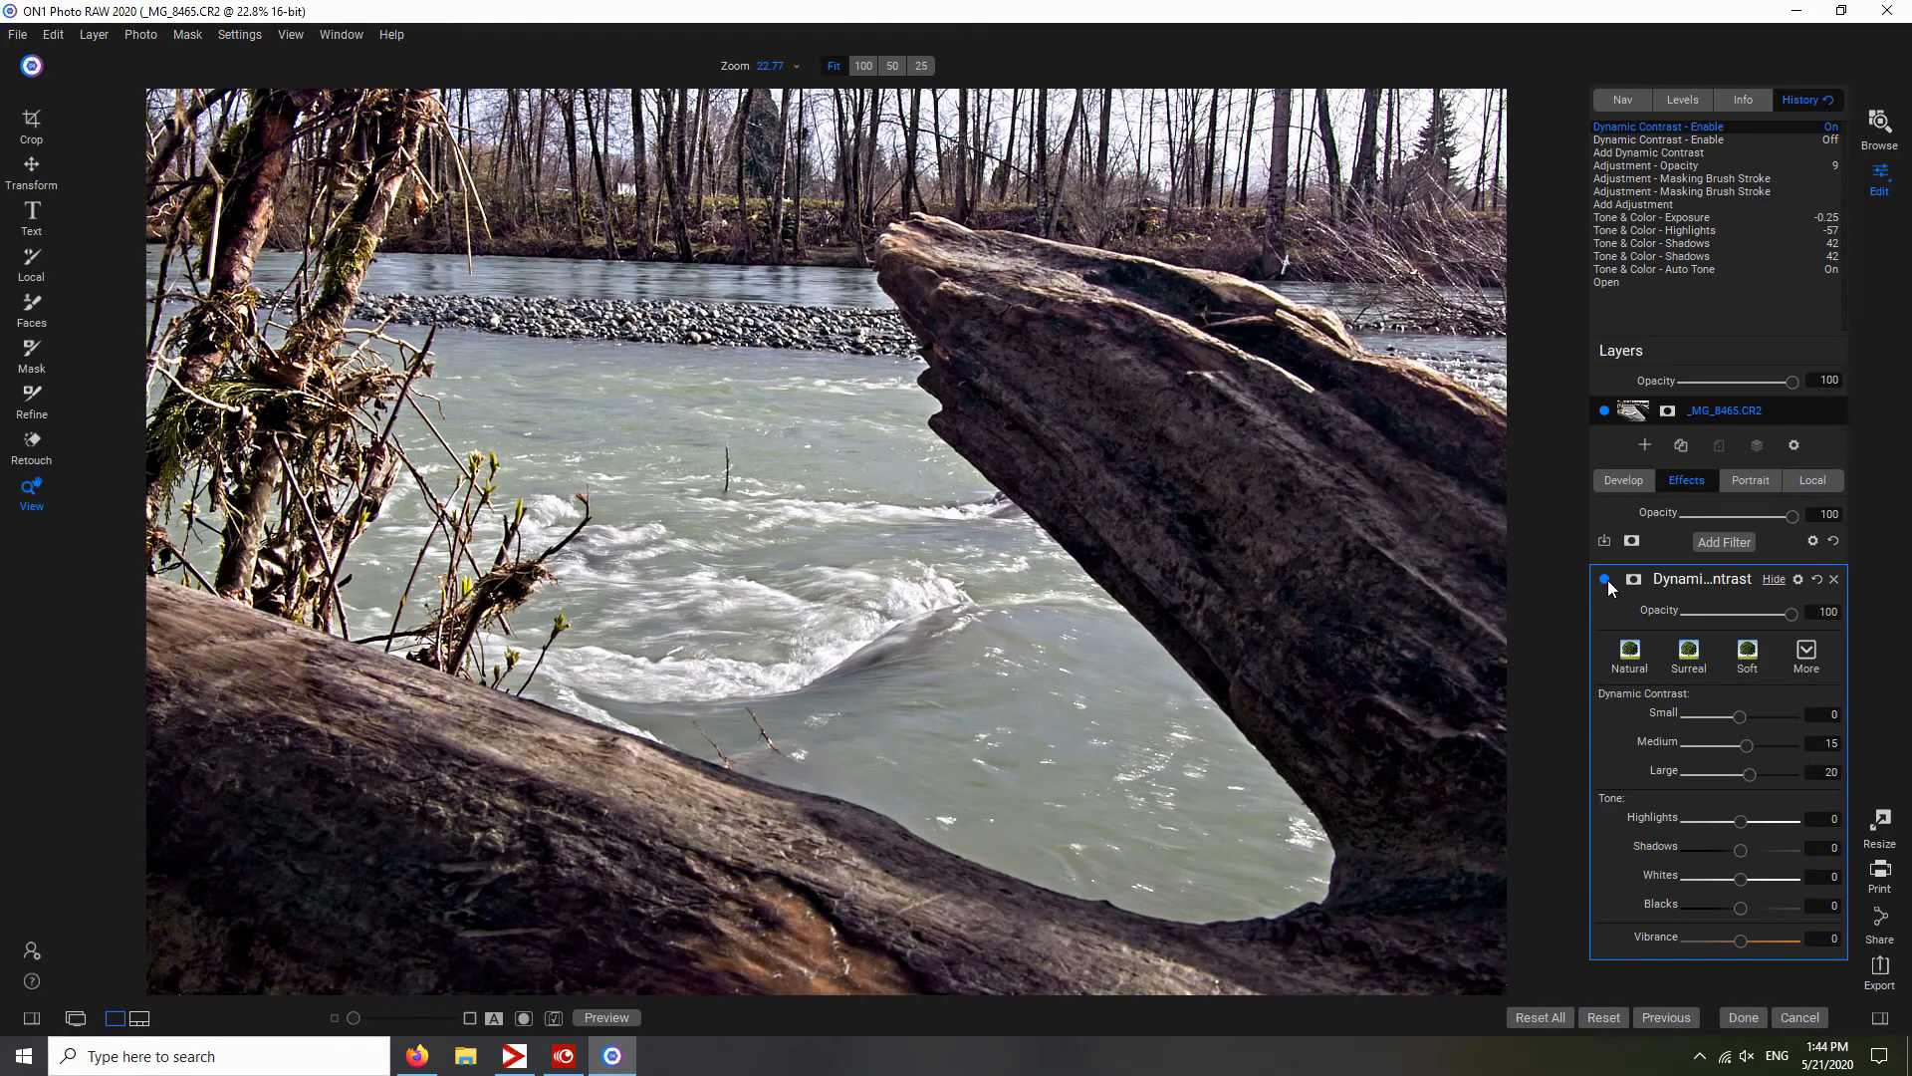
left_click(1605, 579)
left_click(1604, 579)
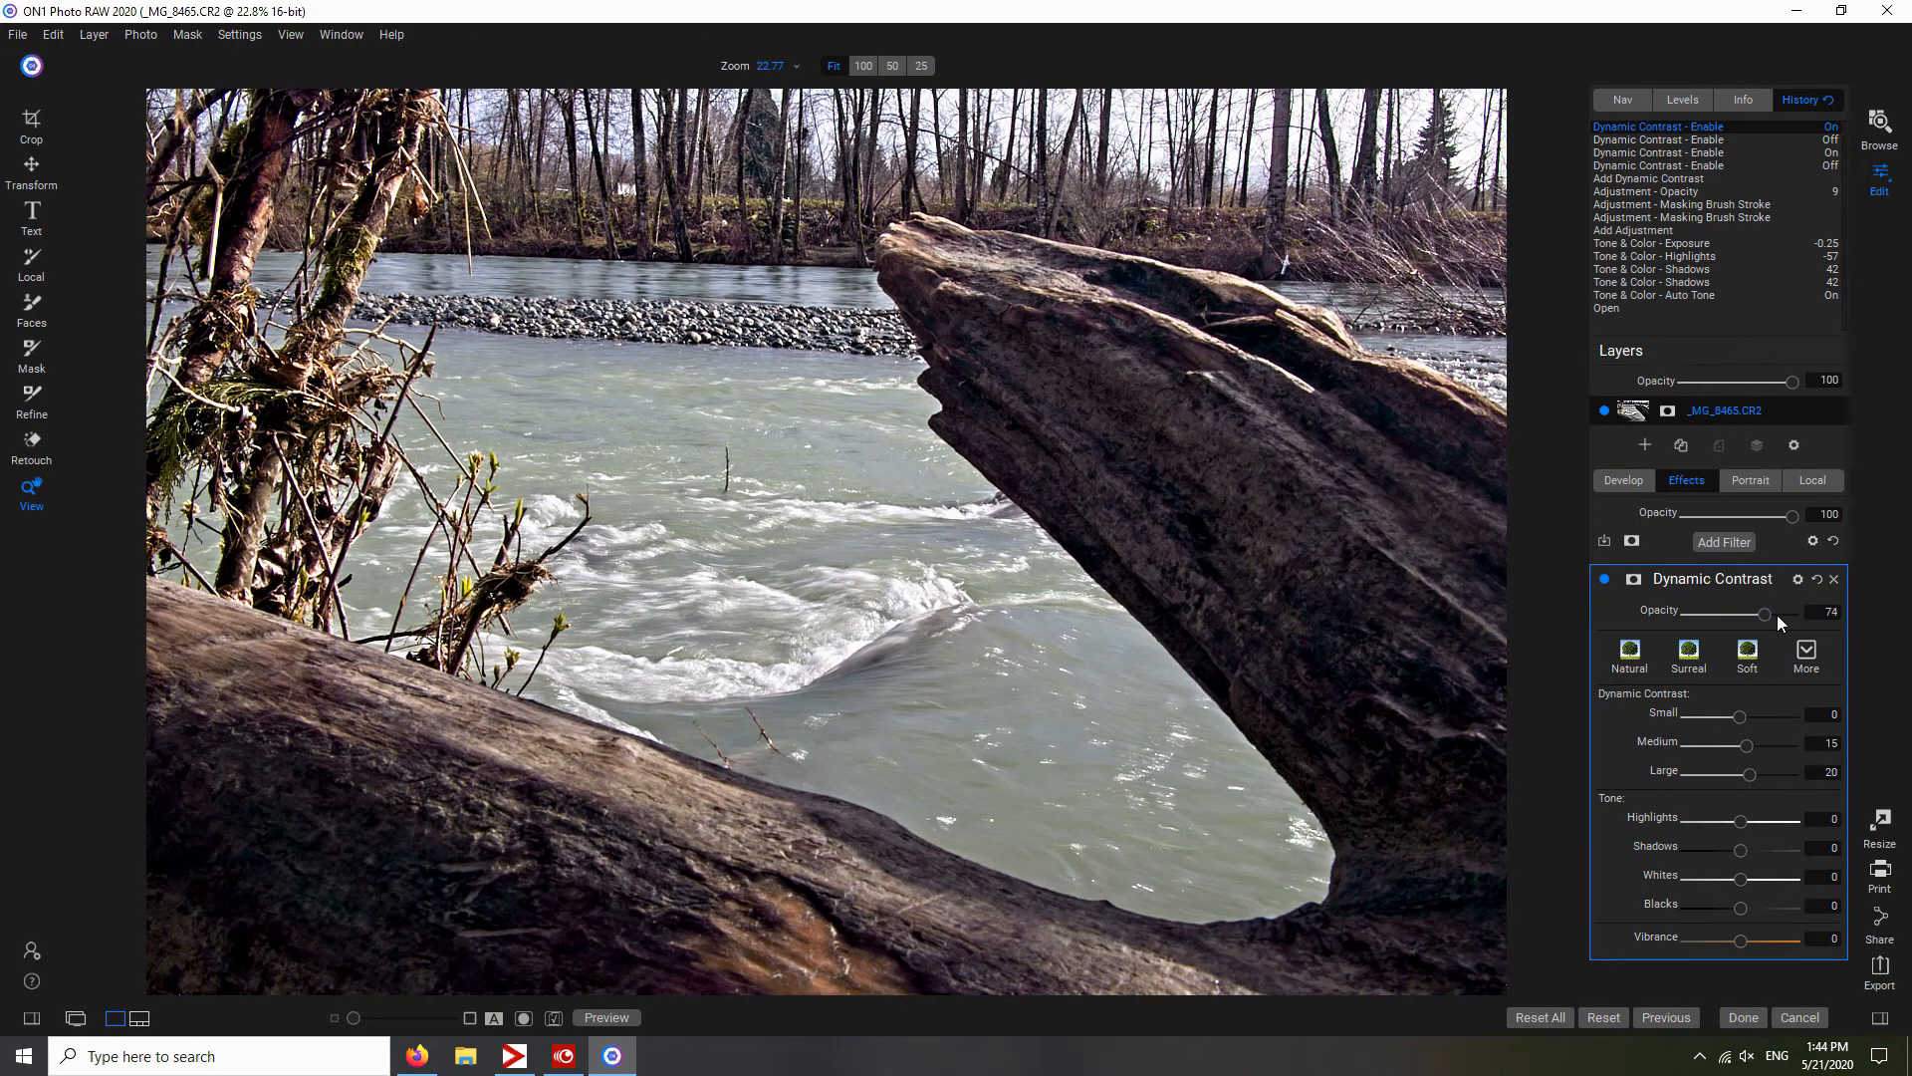
left_click_drag(1766, 613, 1783, 614)
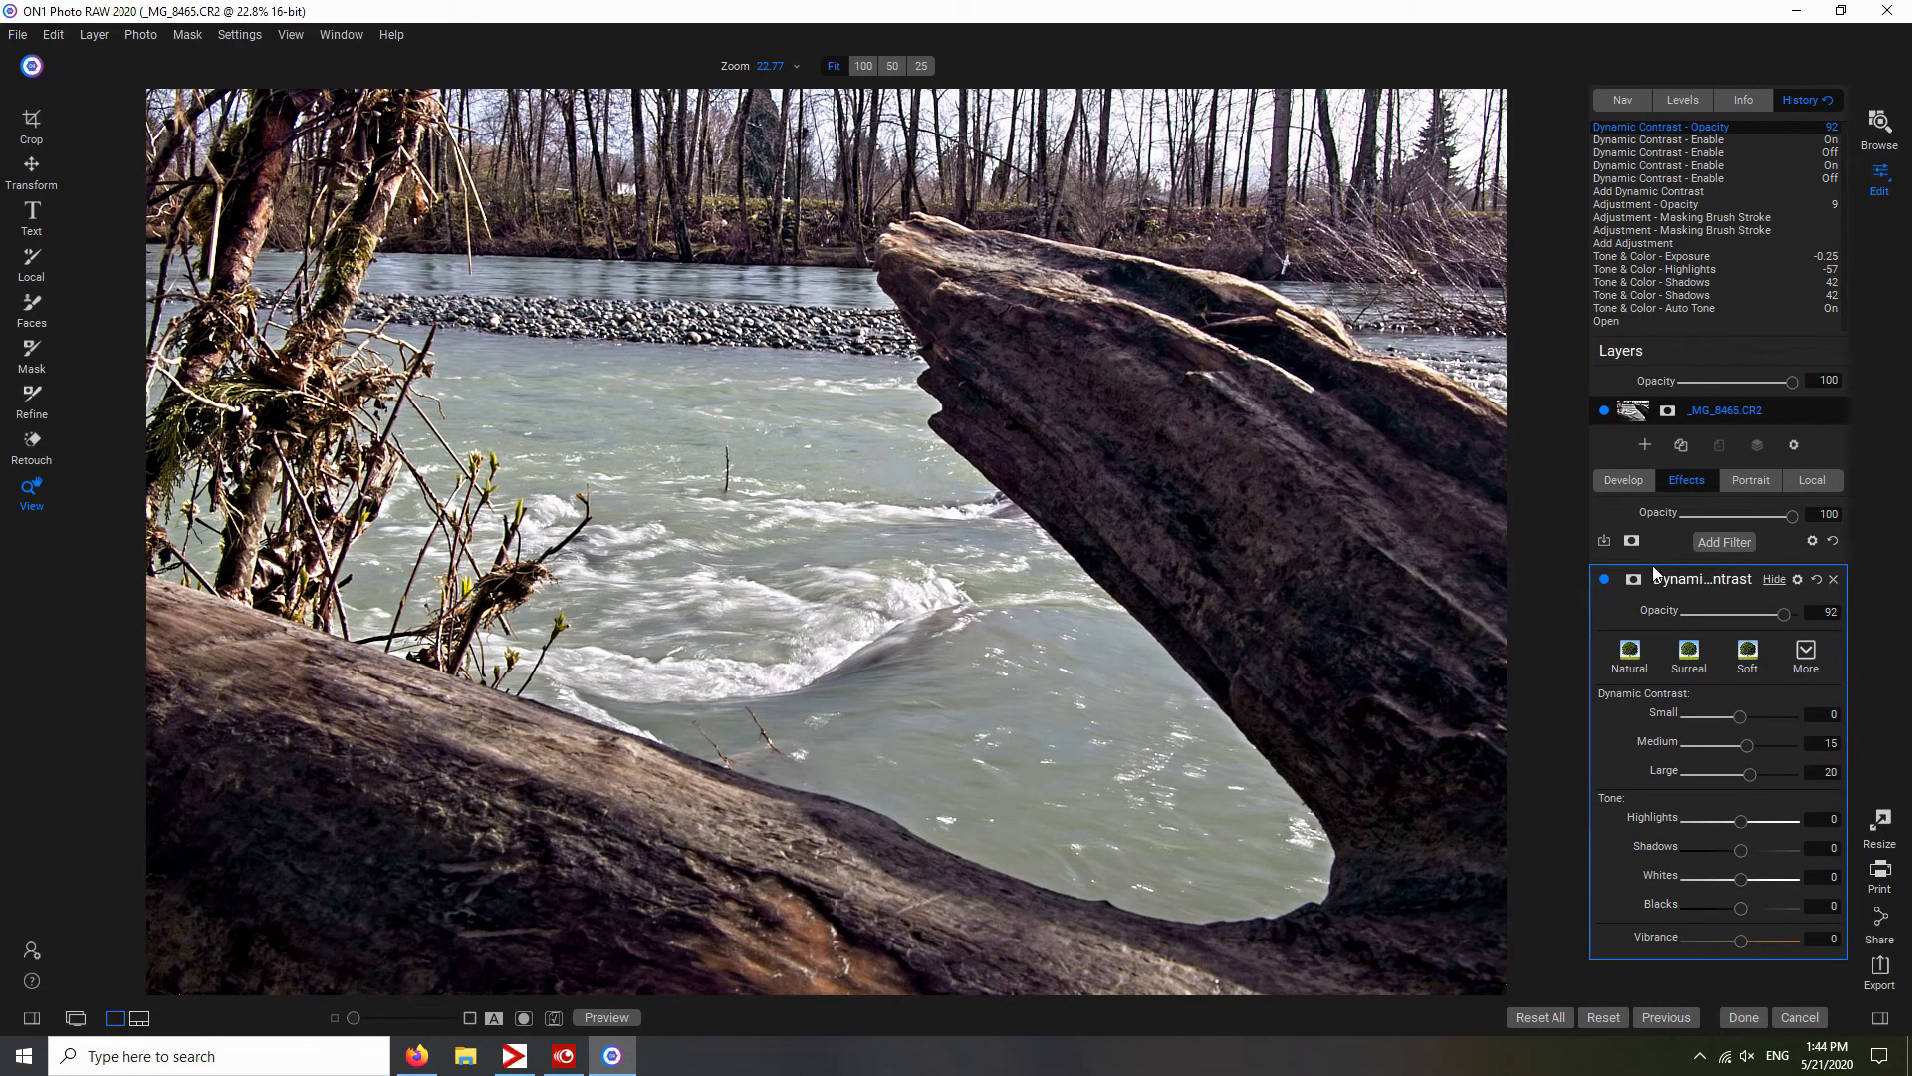
- Review the river photo's Develop settings for Tone & Color, Details and Lens Correction
left_click(1620, 486)
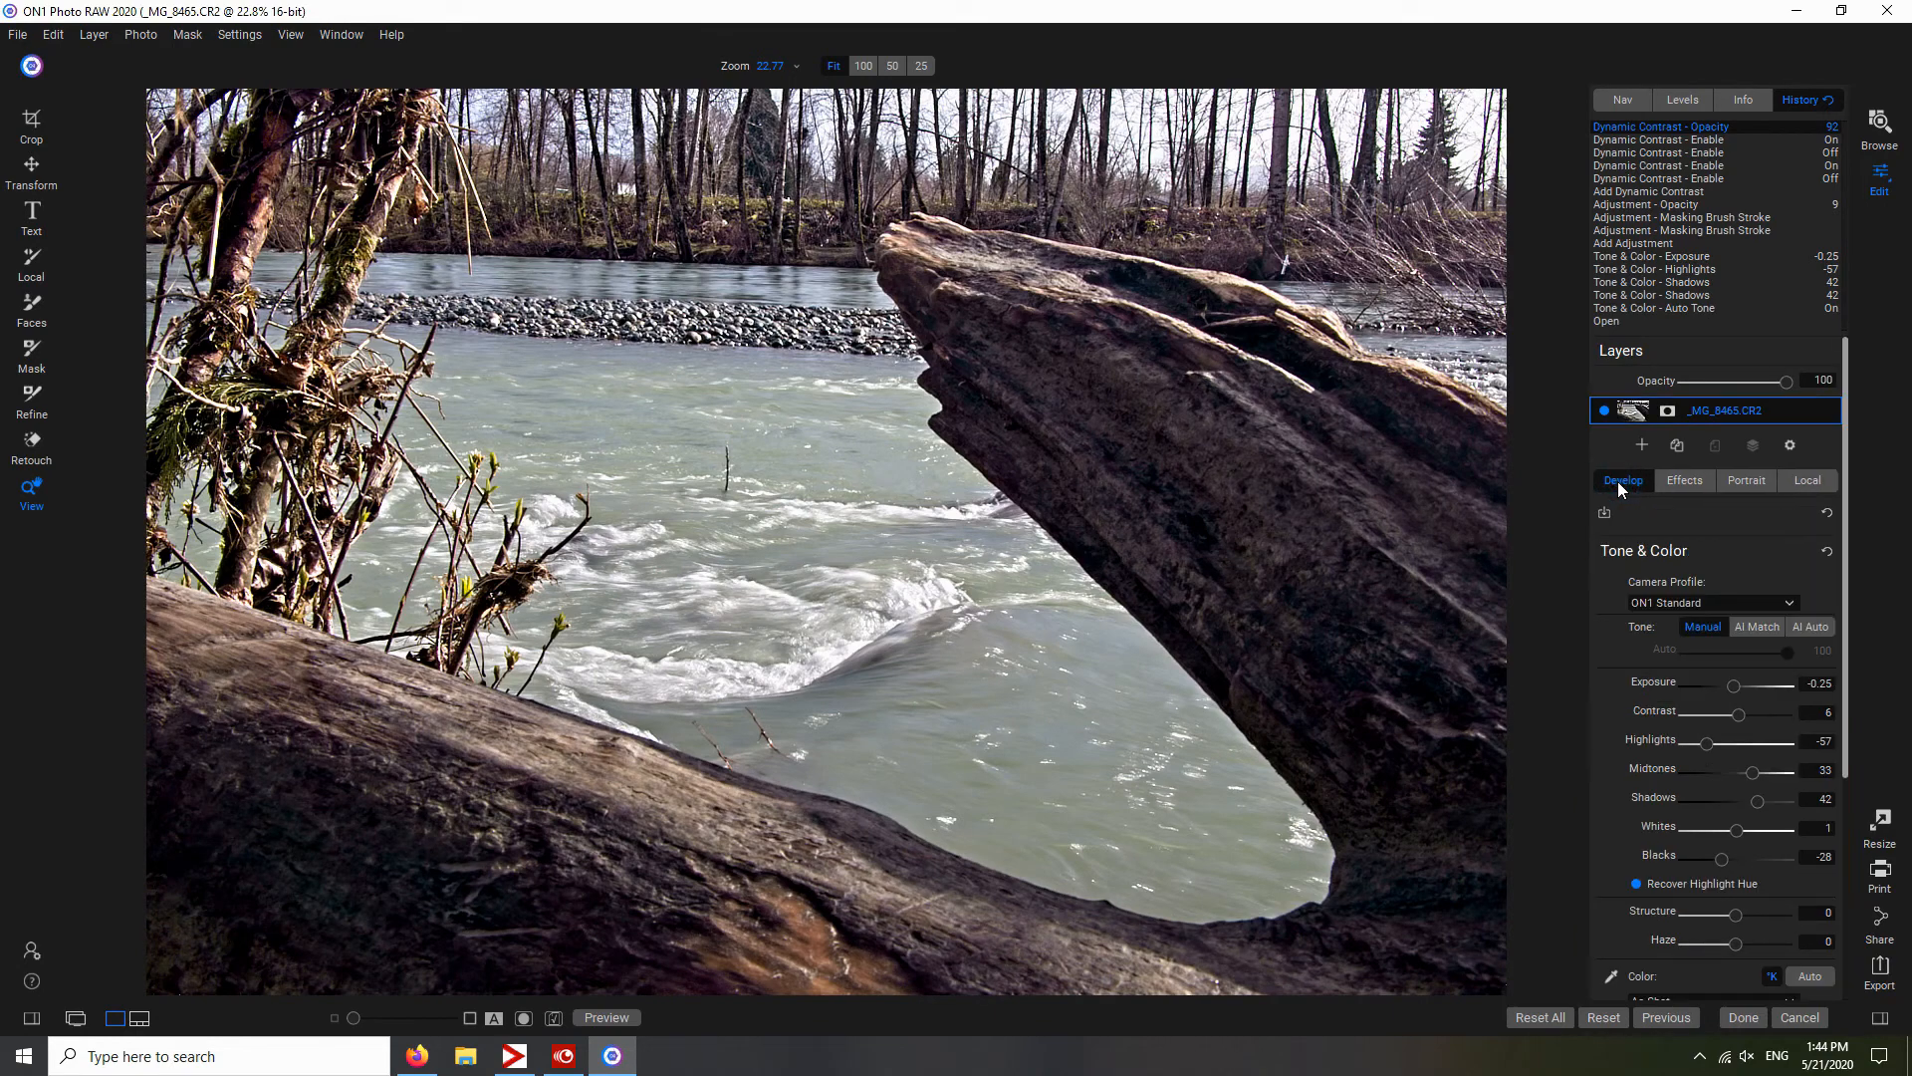
scroll(1668, 735, "down", 1)
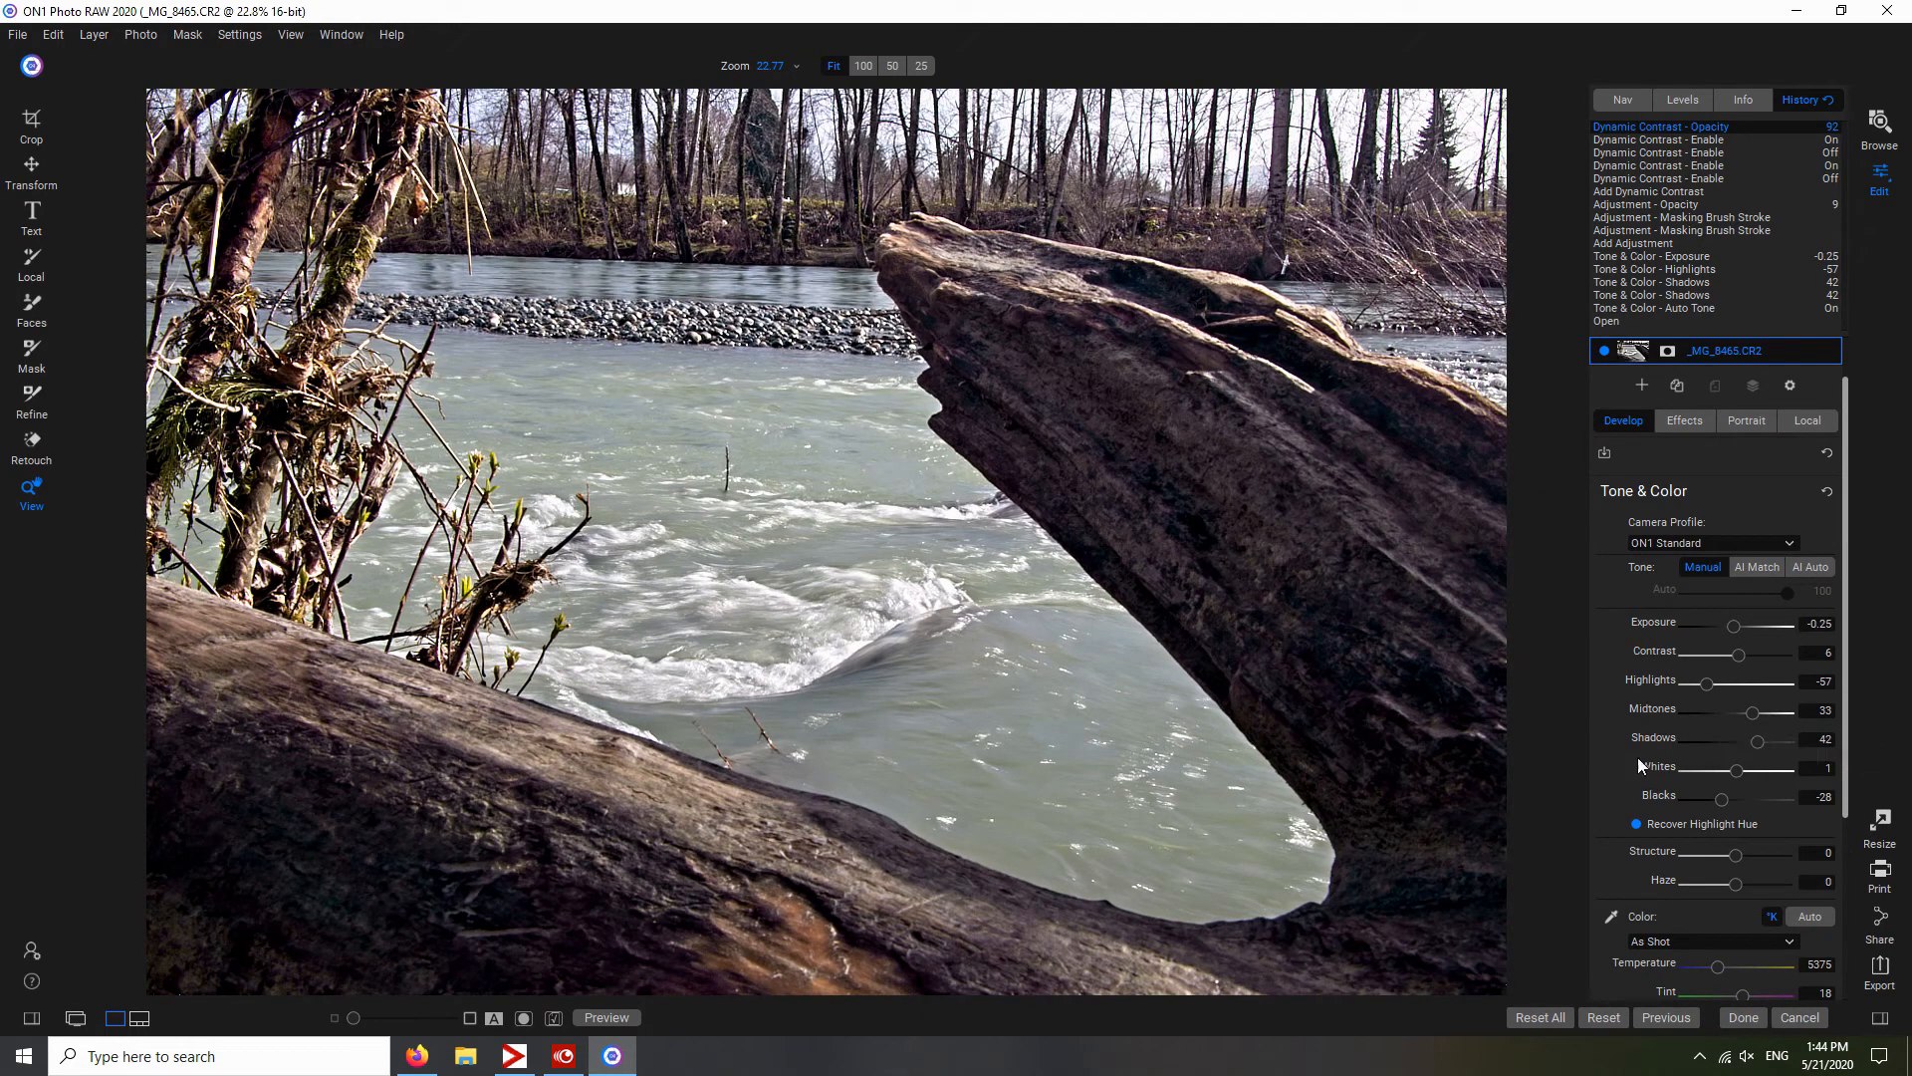
scroll(1652, 717, "down", 4)
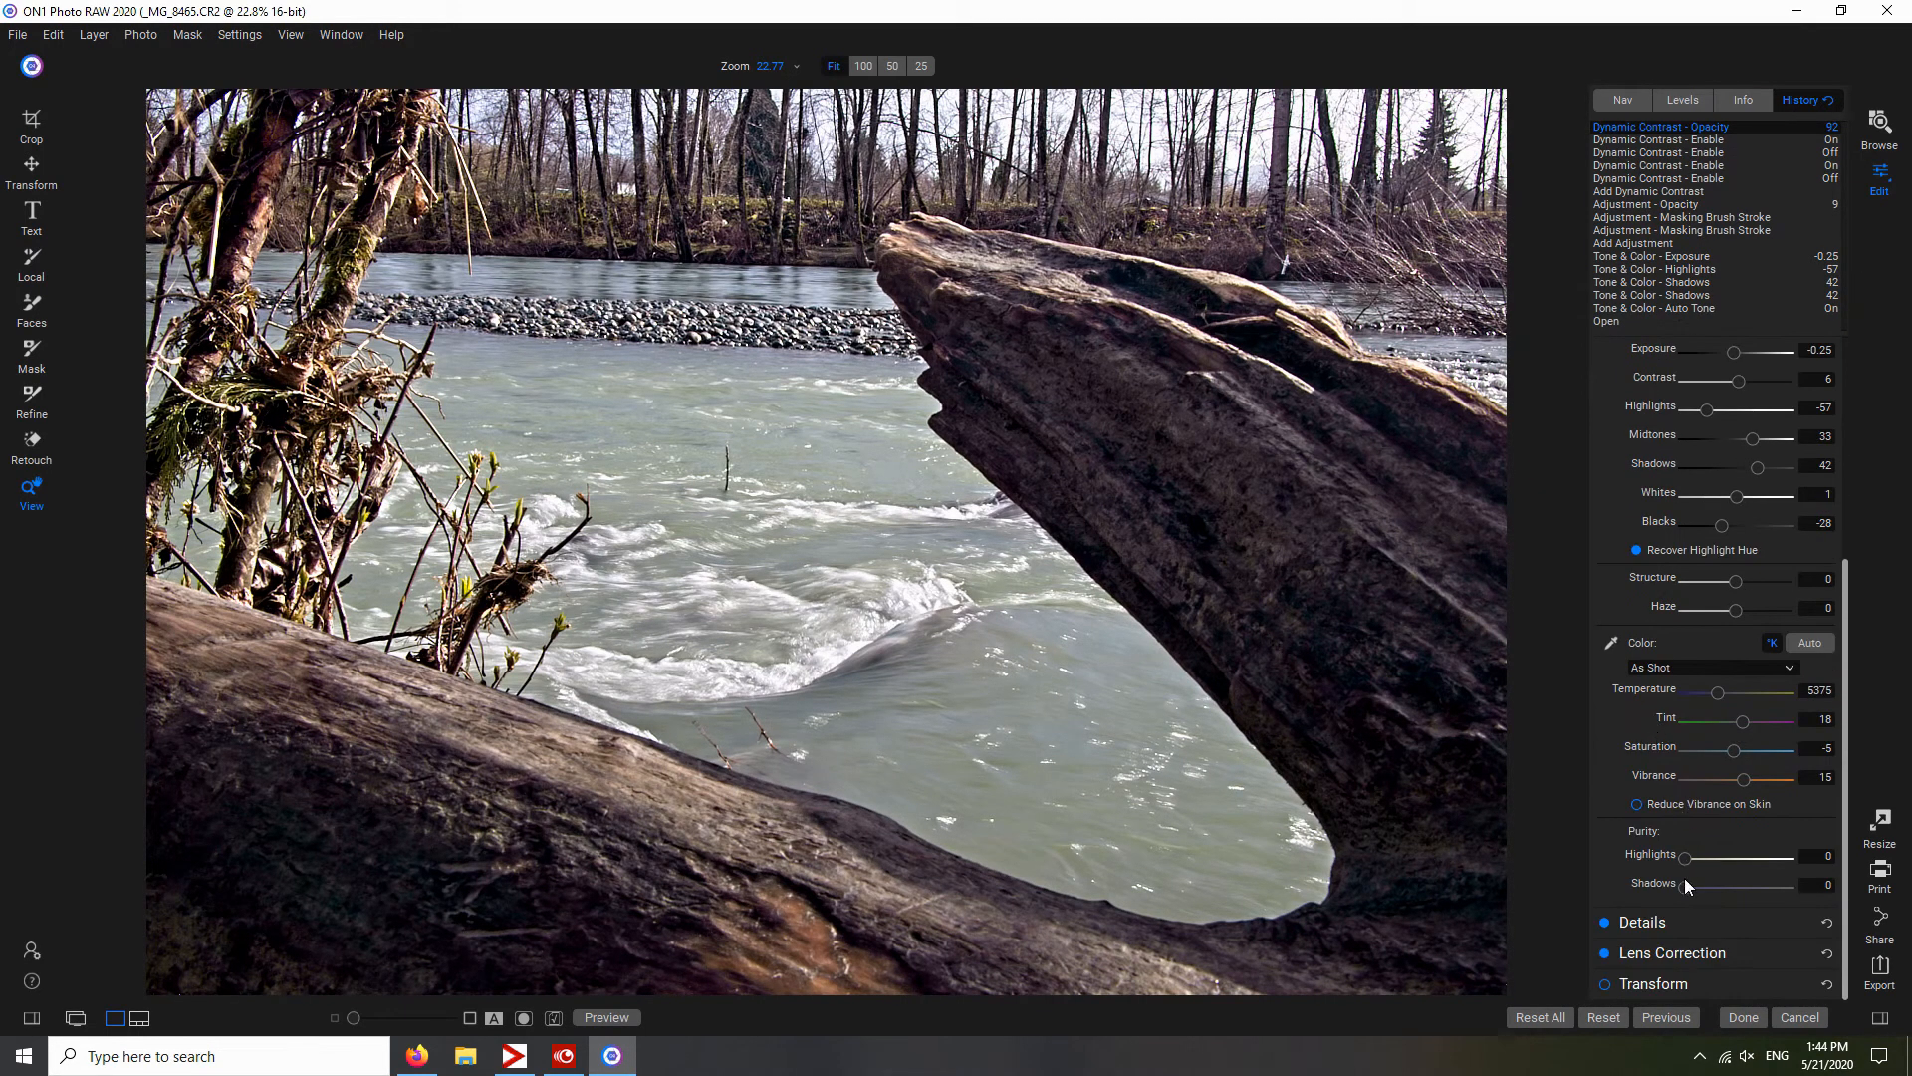
left_click(1669, 918)
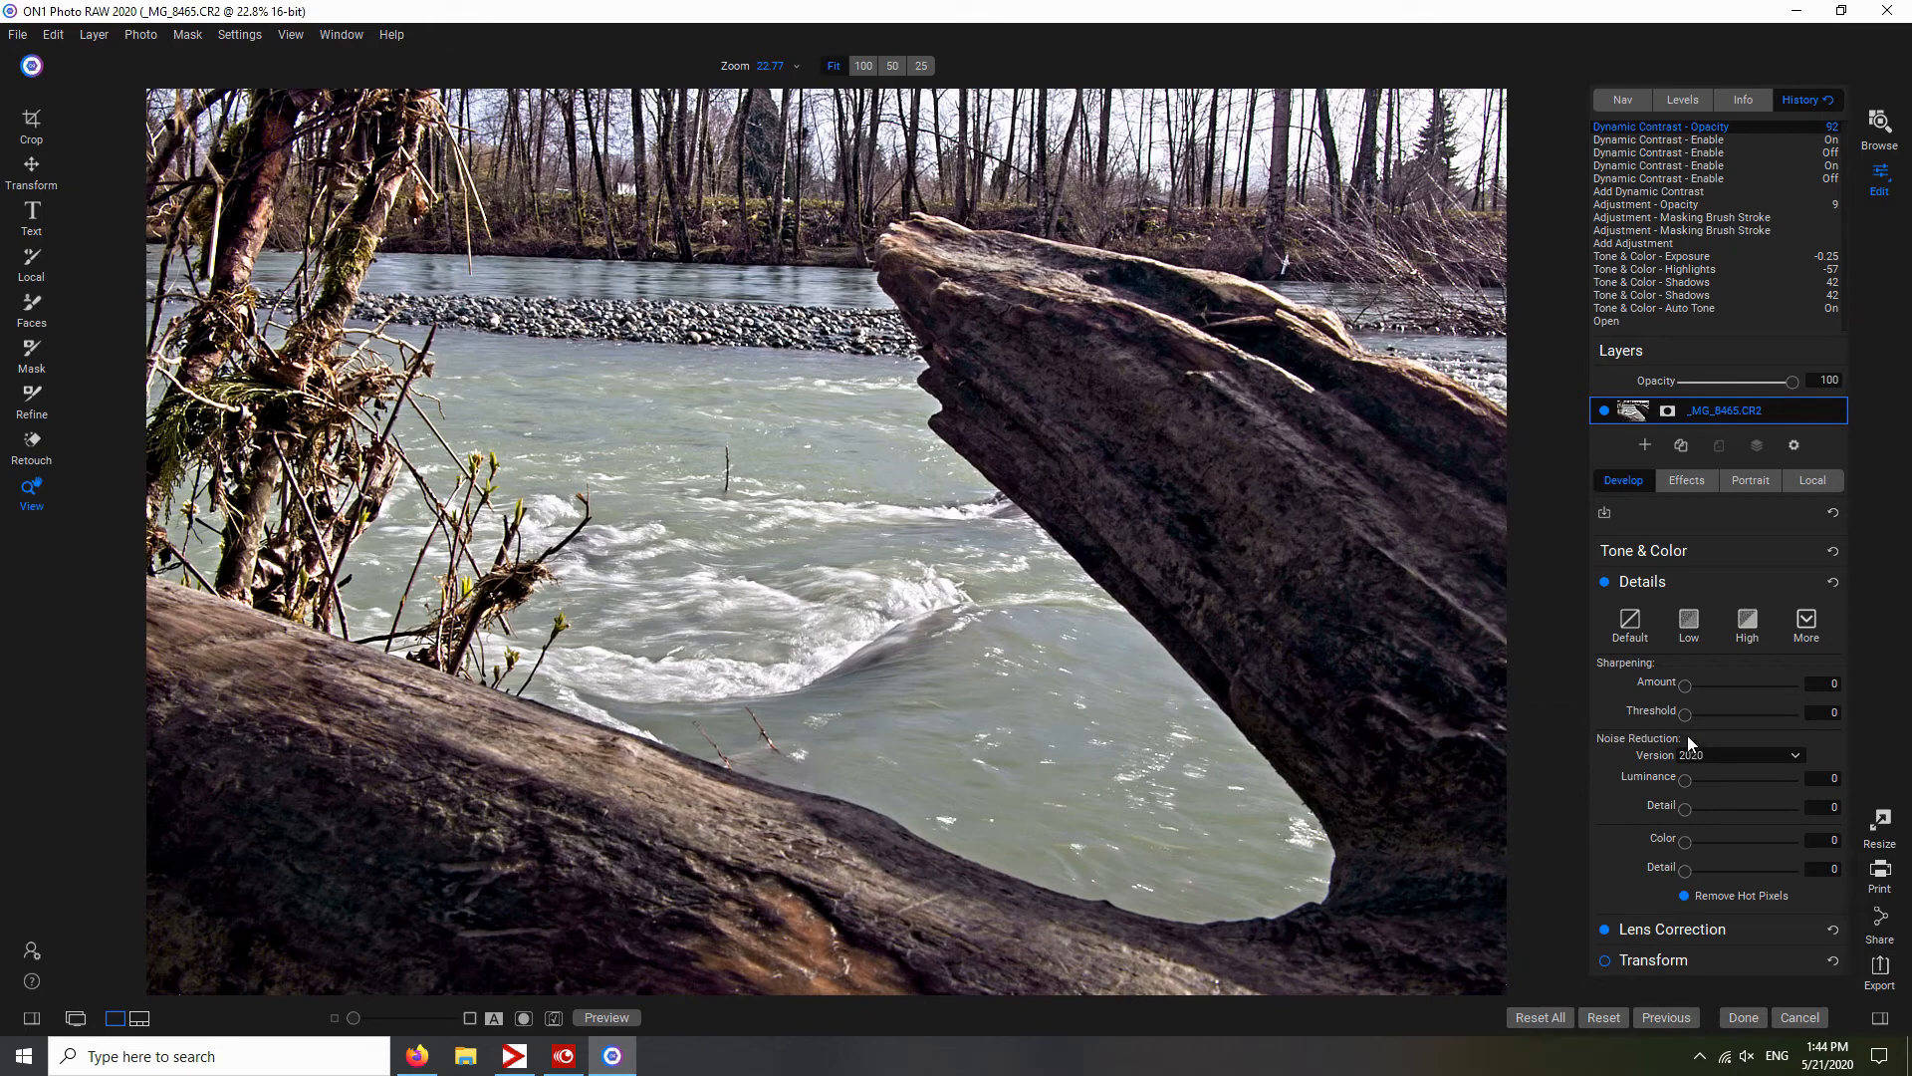
left_click(1671, 932)
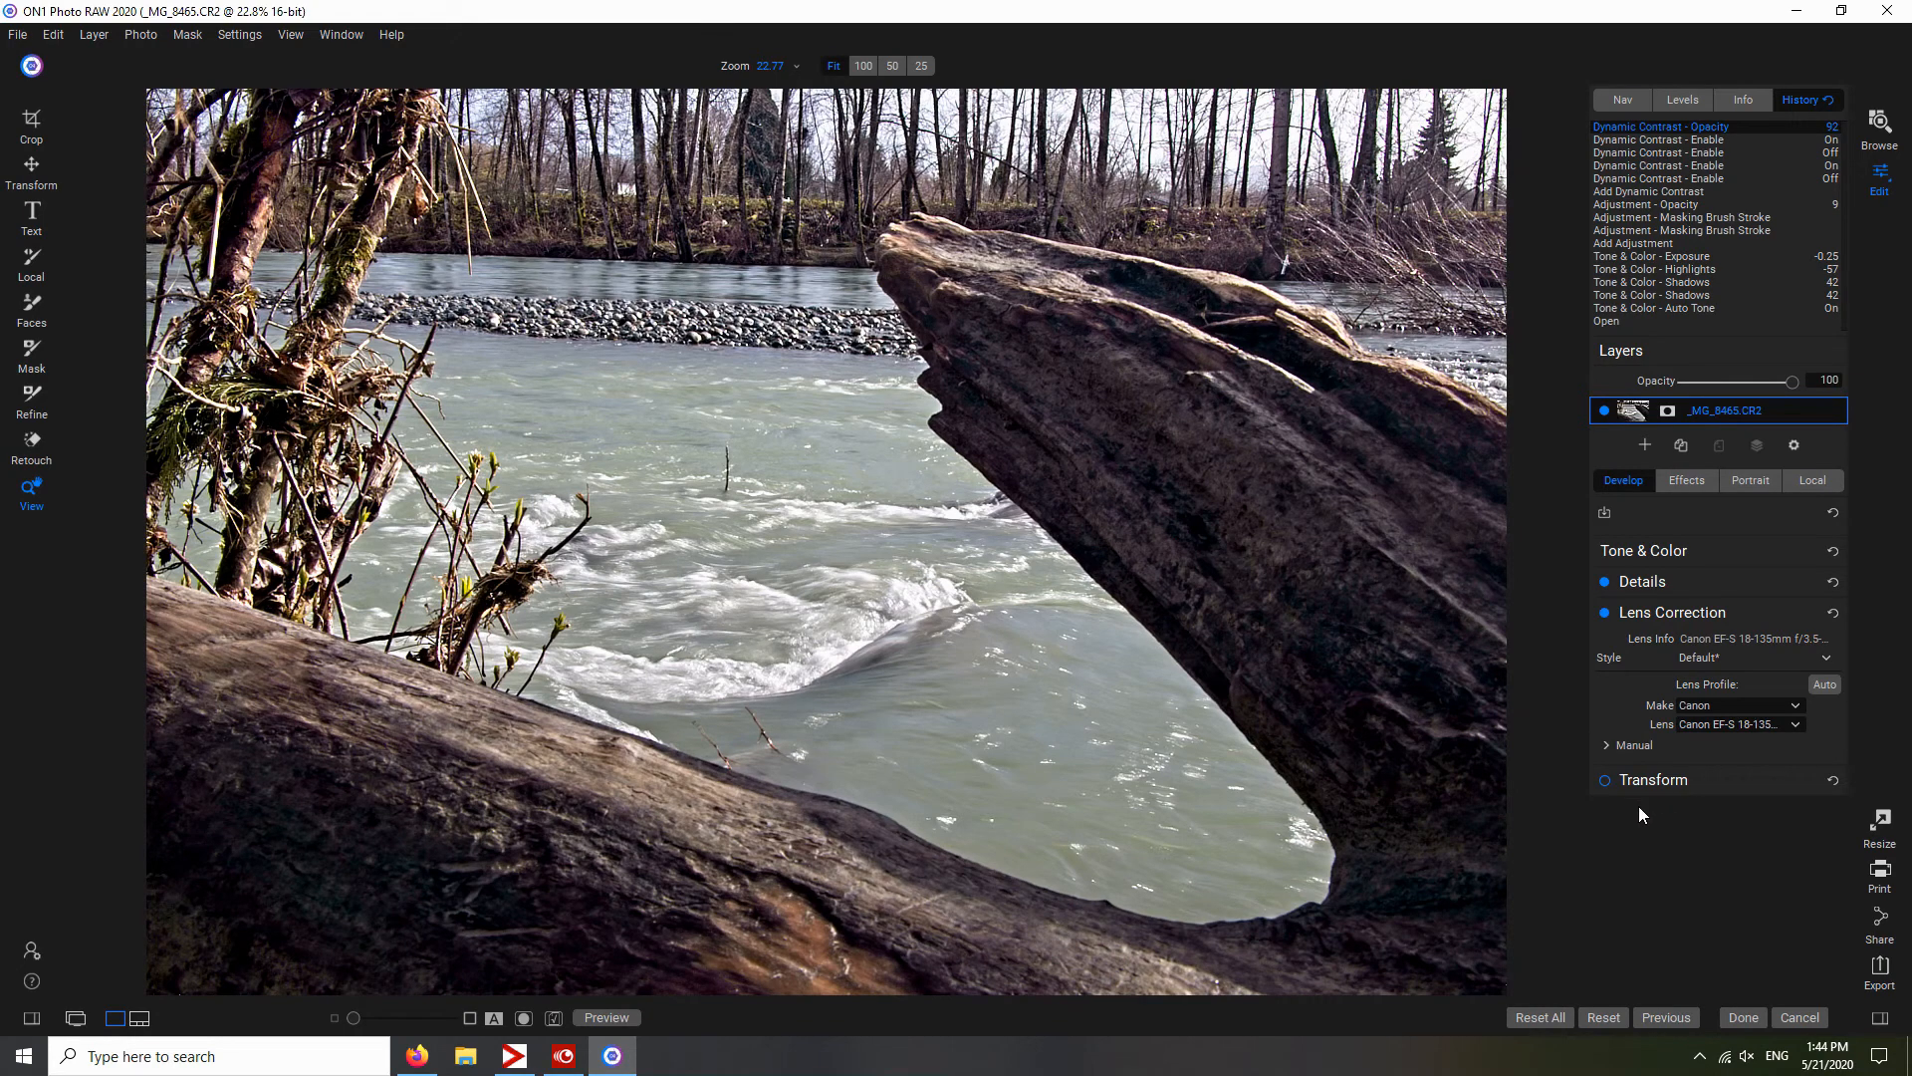
- Cancel the edits to the river photo, return to the ON1 Demo album and clear the selection
left_click(1798, 1016)
left_click(984, 601)
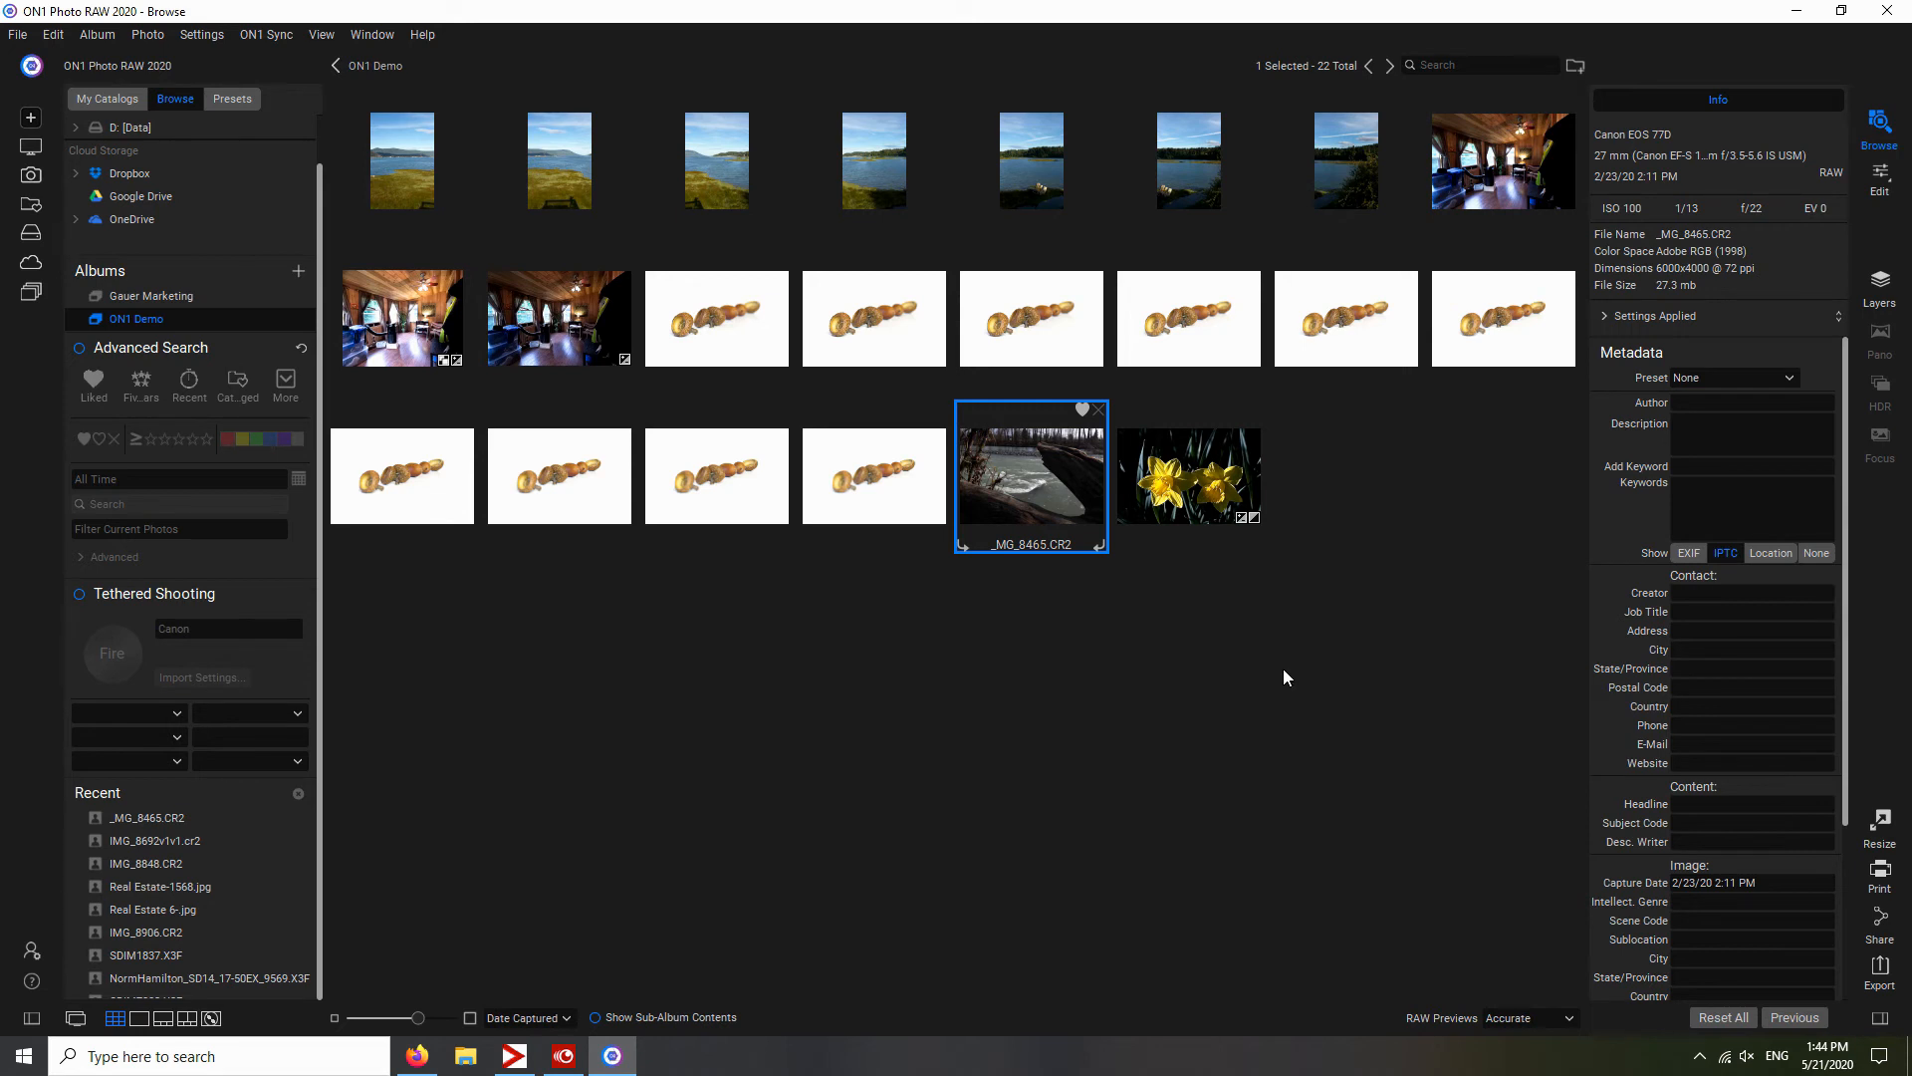
left_click(1377, 587)
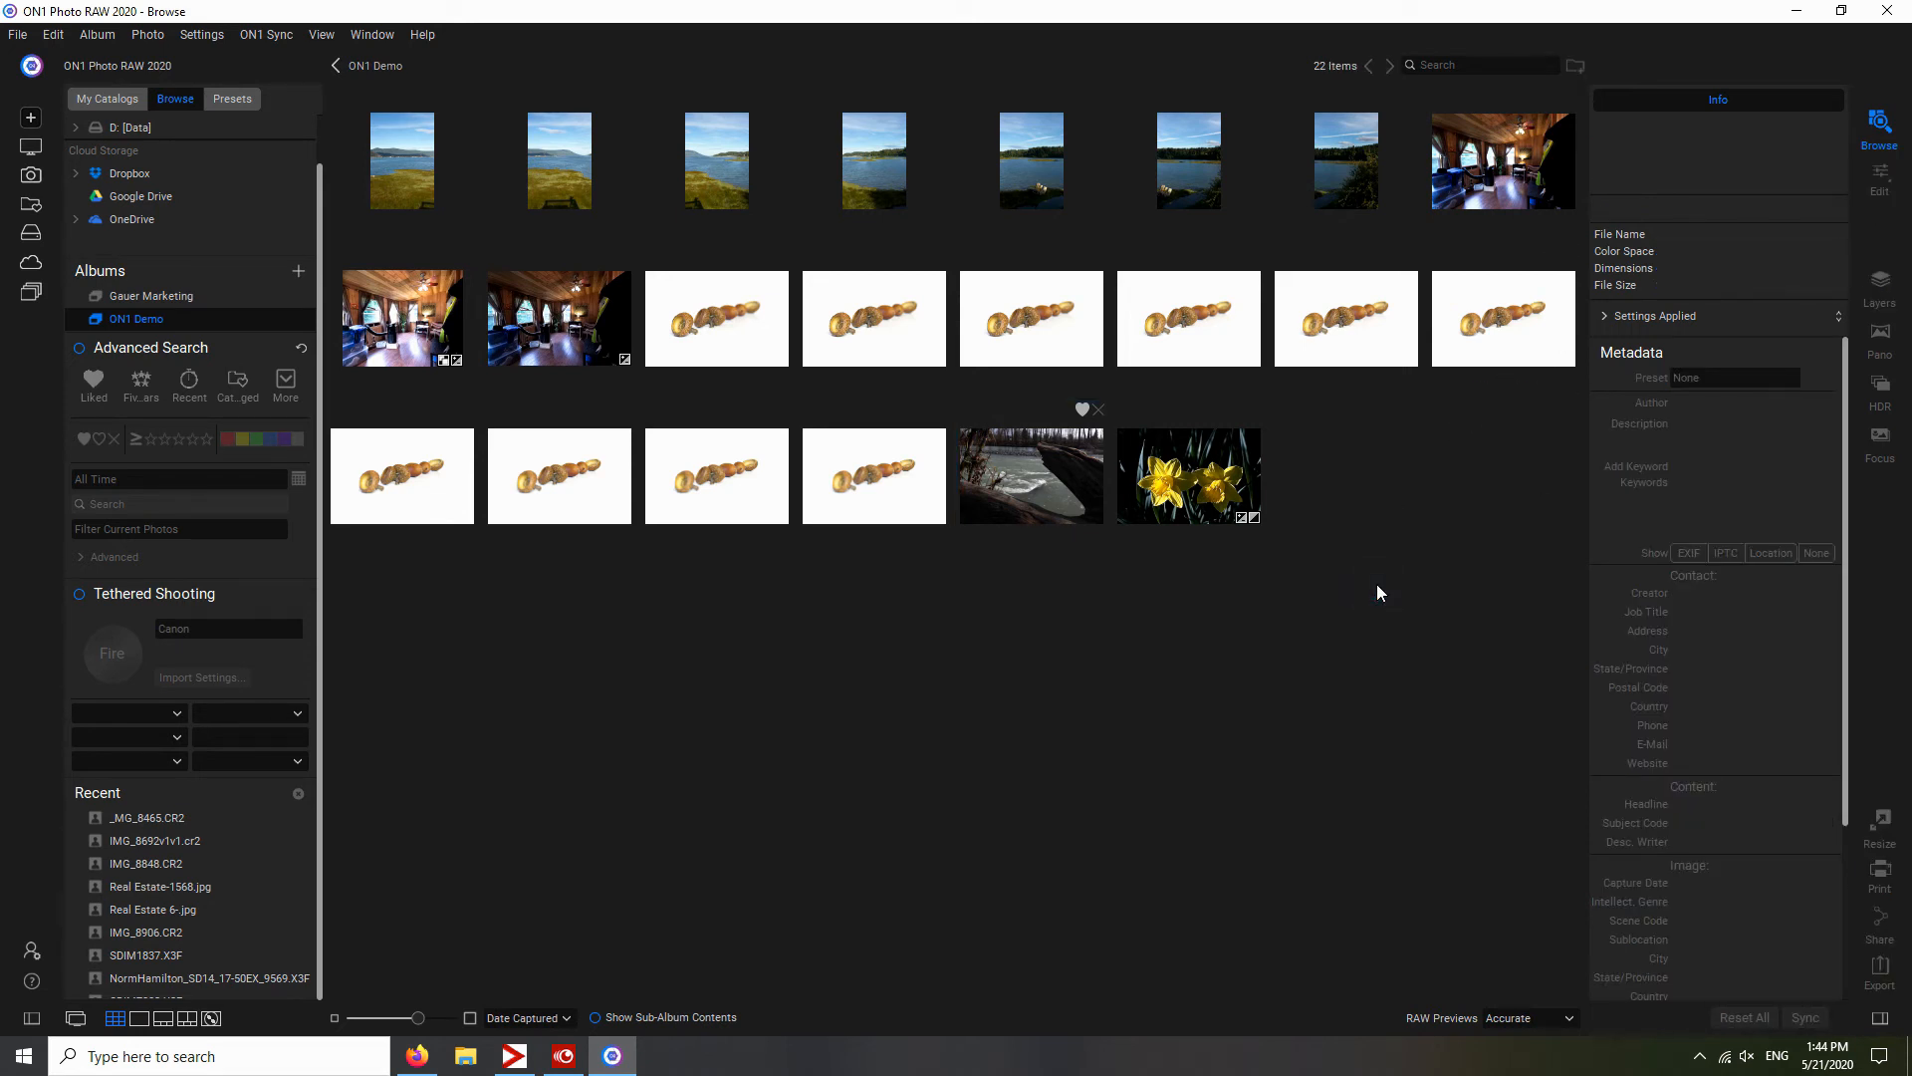